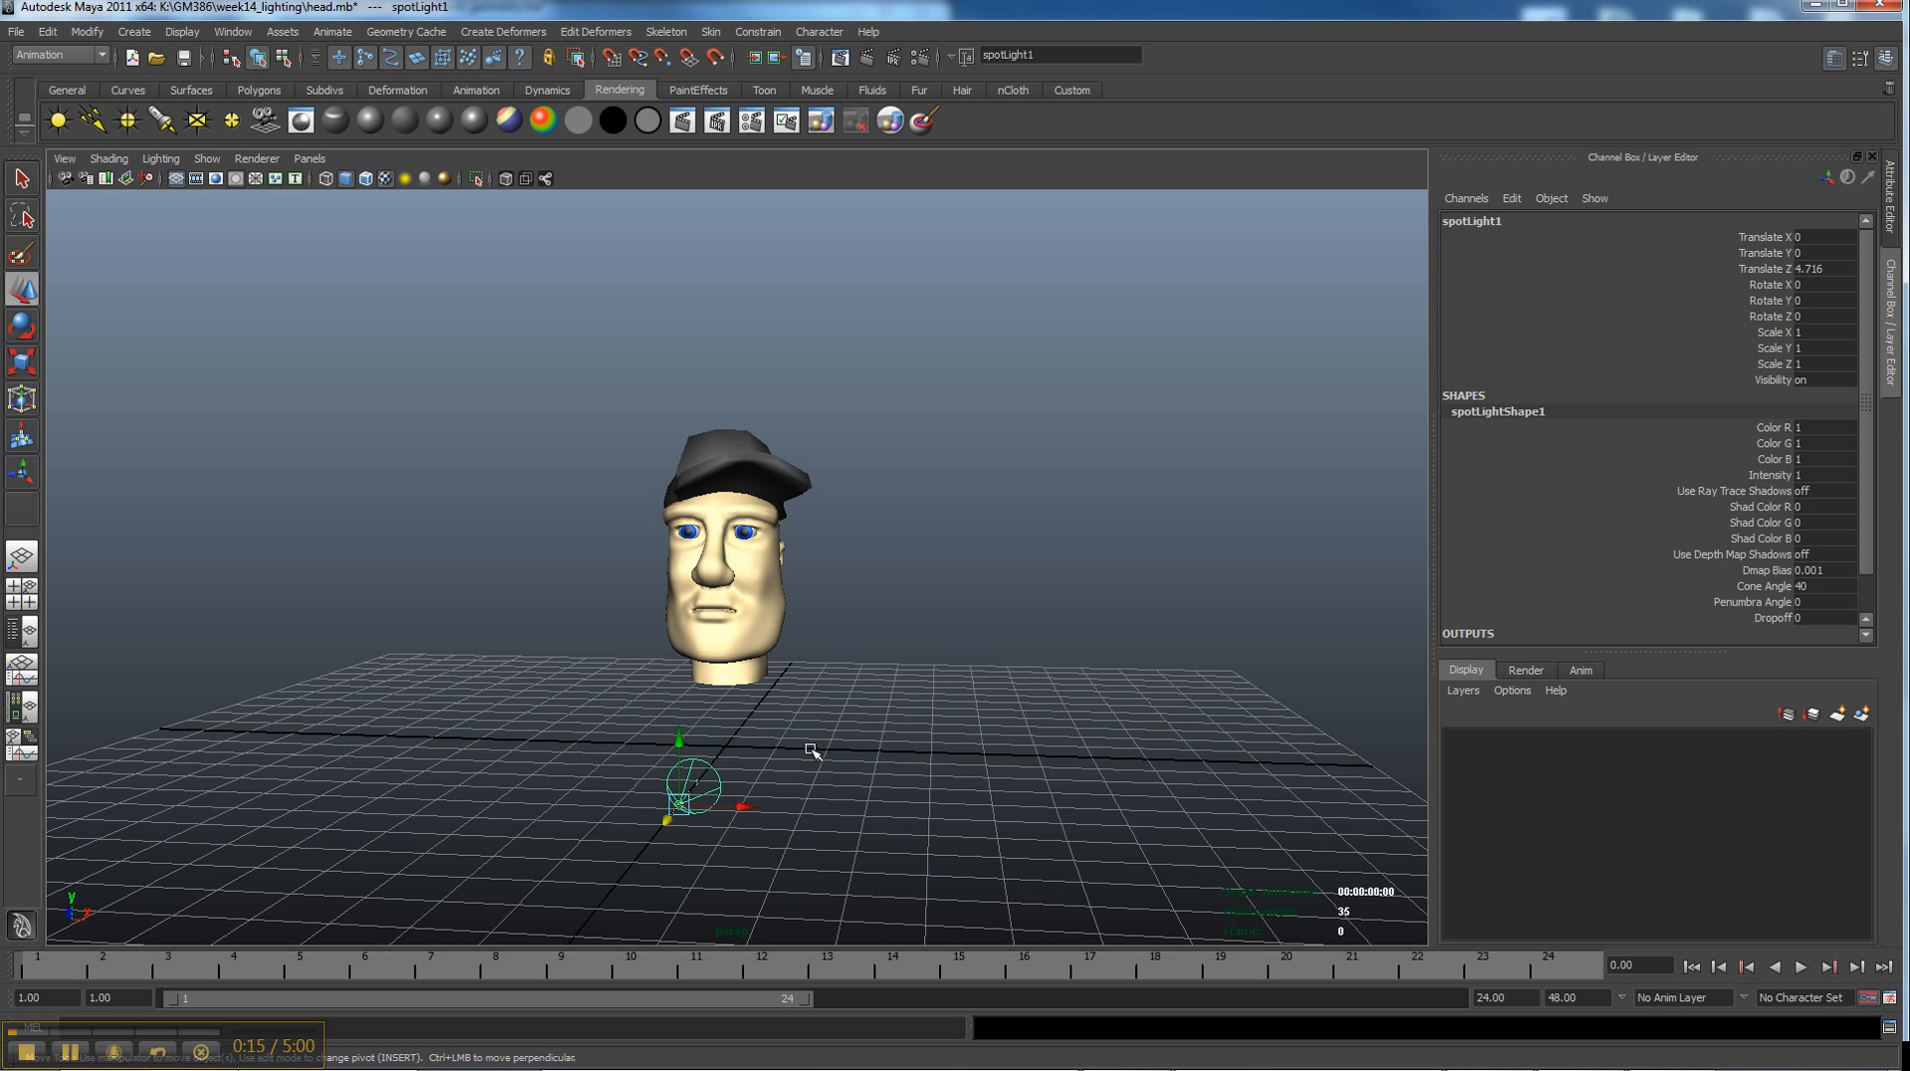
Look through the spotlight in the top view's panel and aim it down at the head from about X 3.8, Y 8, Z 6.8
{"action": "left_click_drag", "start_coordinate": [811, 750], "coordinate": [696, 780], "text": "alt"}
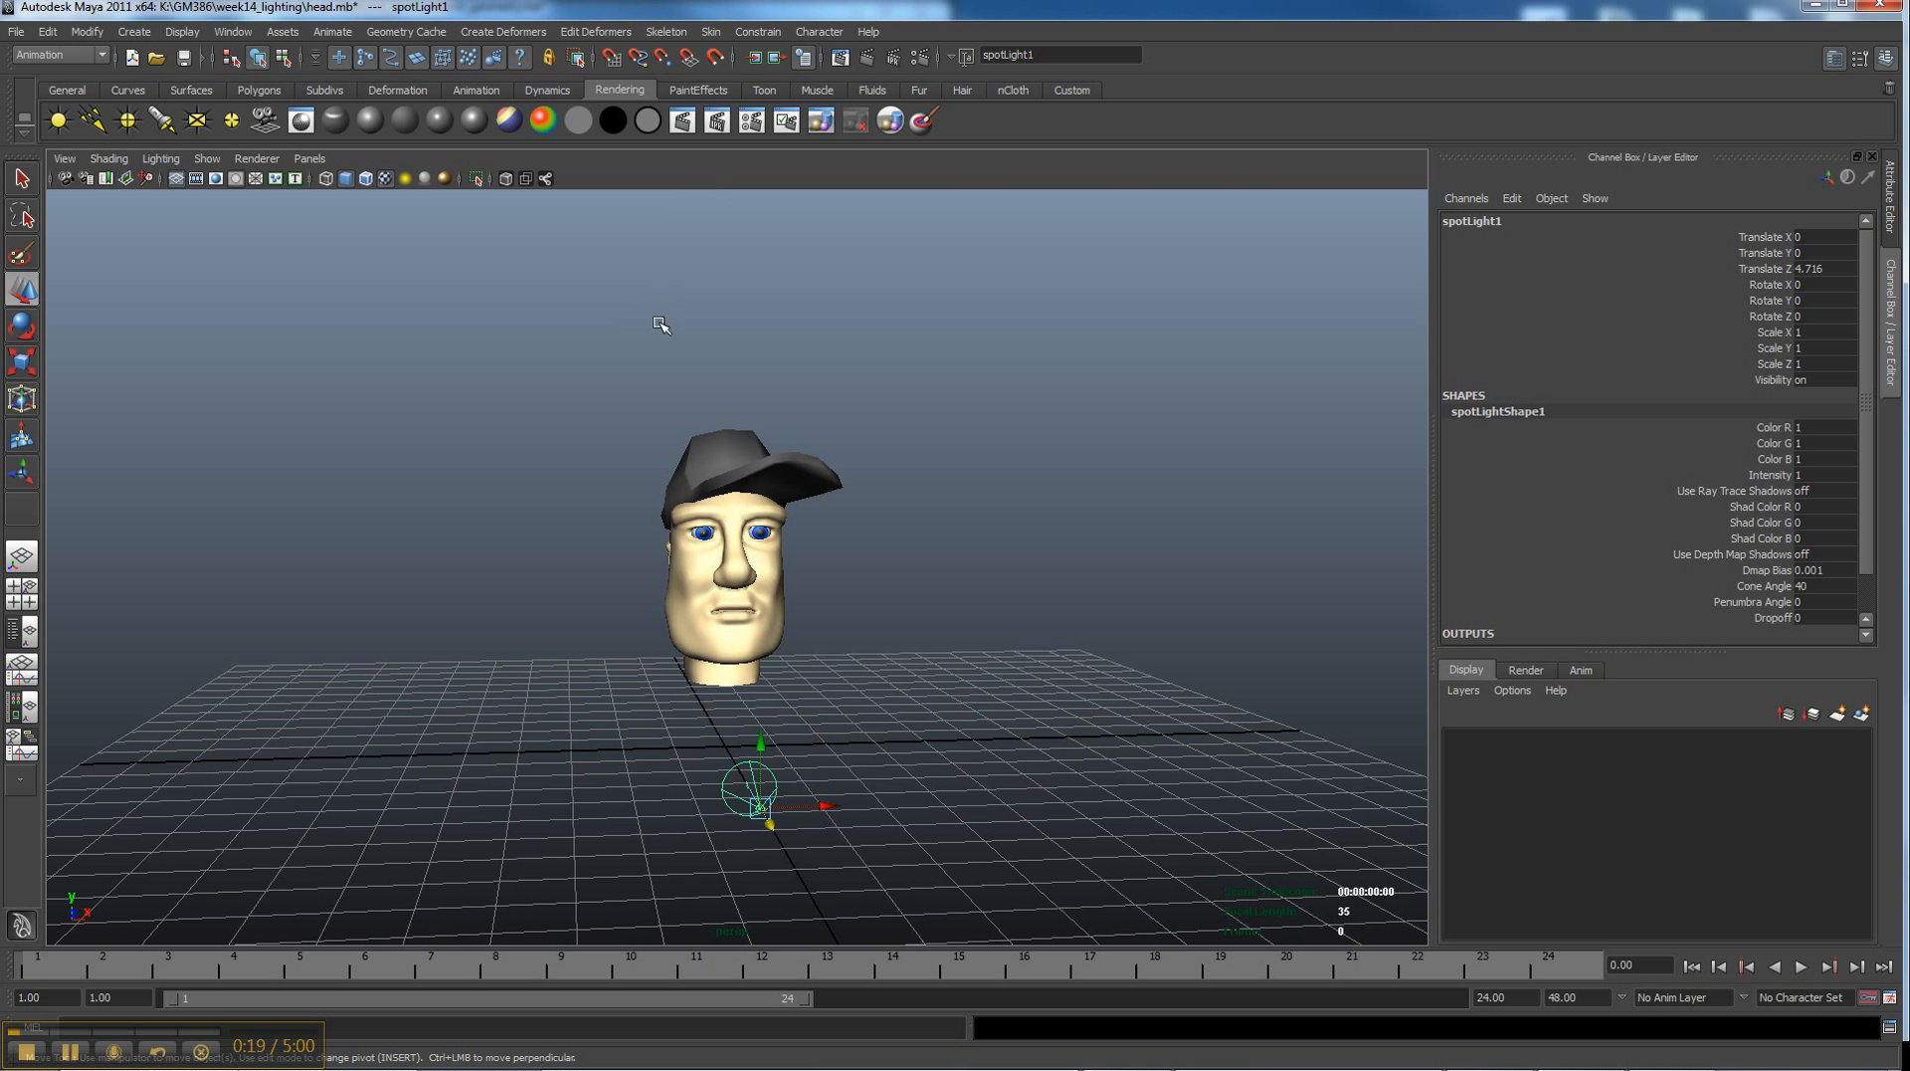
{"action": "key", "text": "space"}
{"action": "left_click", "coordinate": [309, 158]}
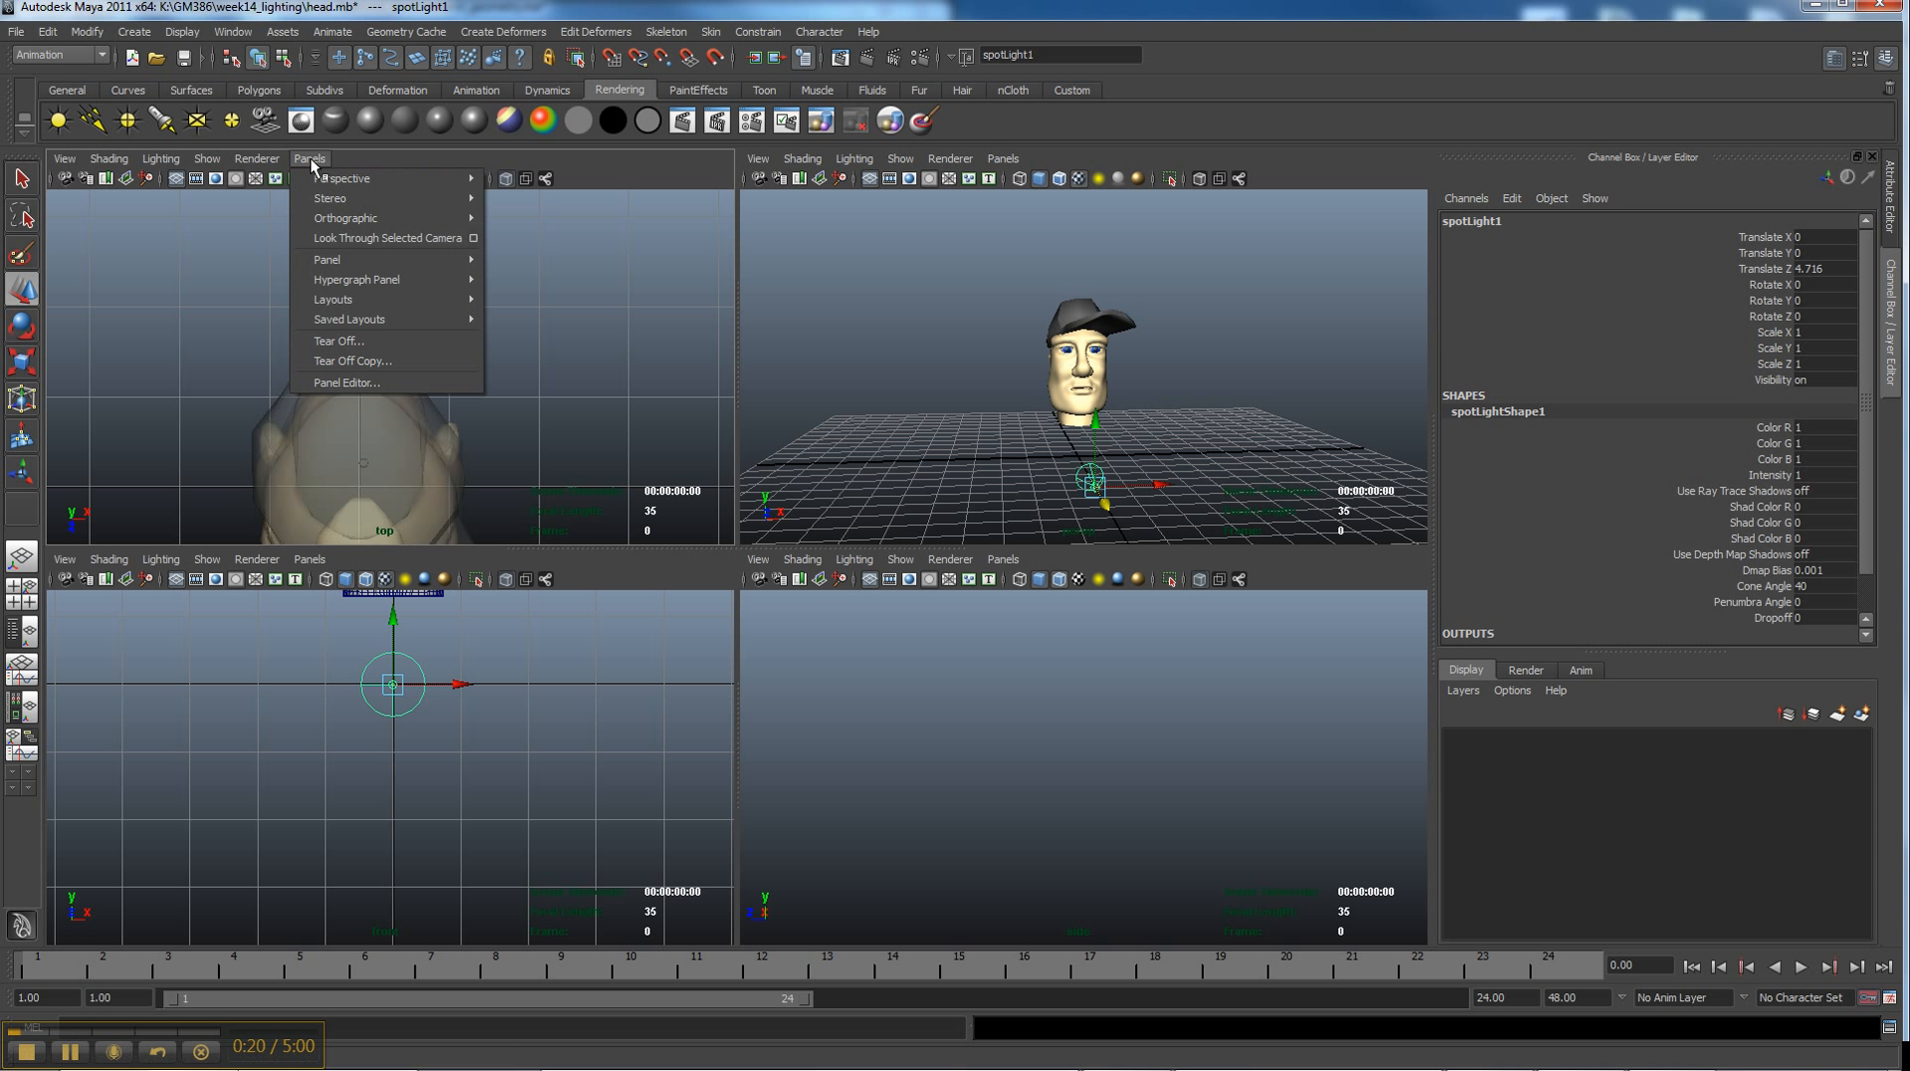
{"action": "mouse_move", "coordinate": [442, 181]}
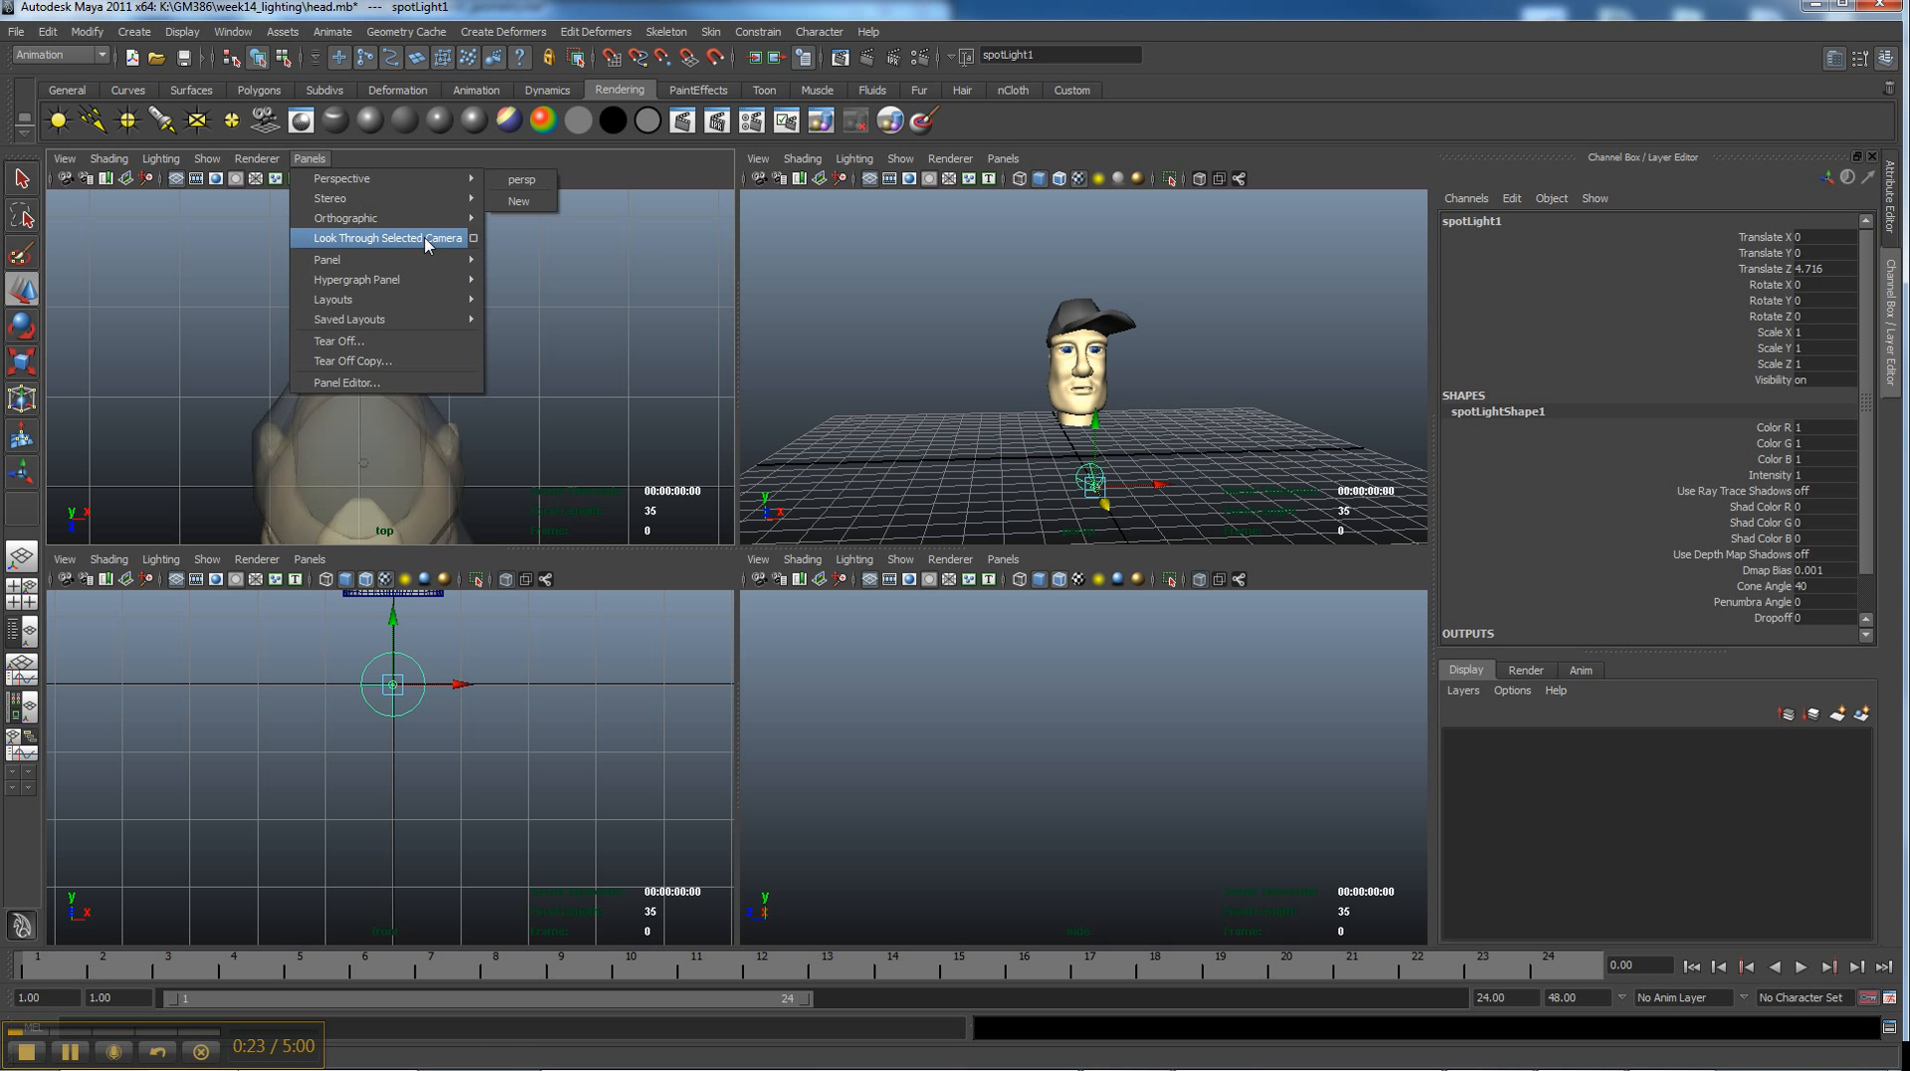
{"action": "left_click", "coordinate": [388, 238]}
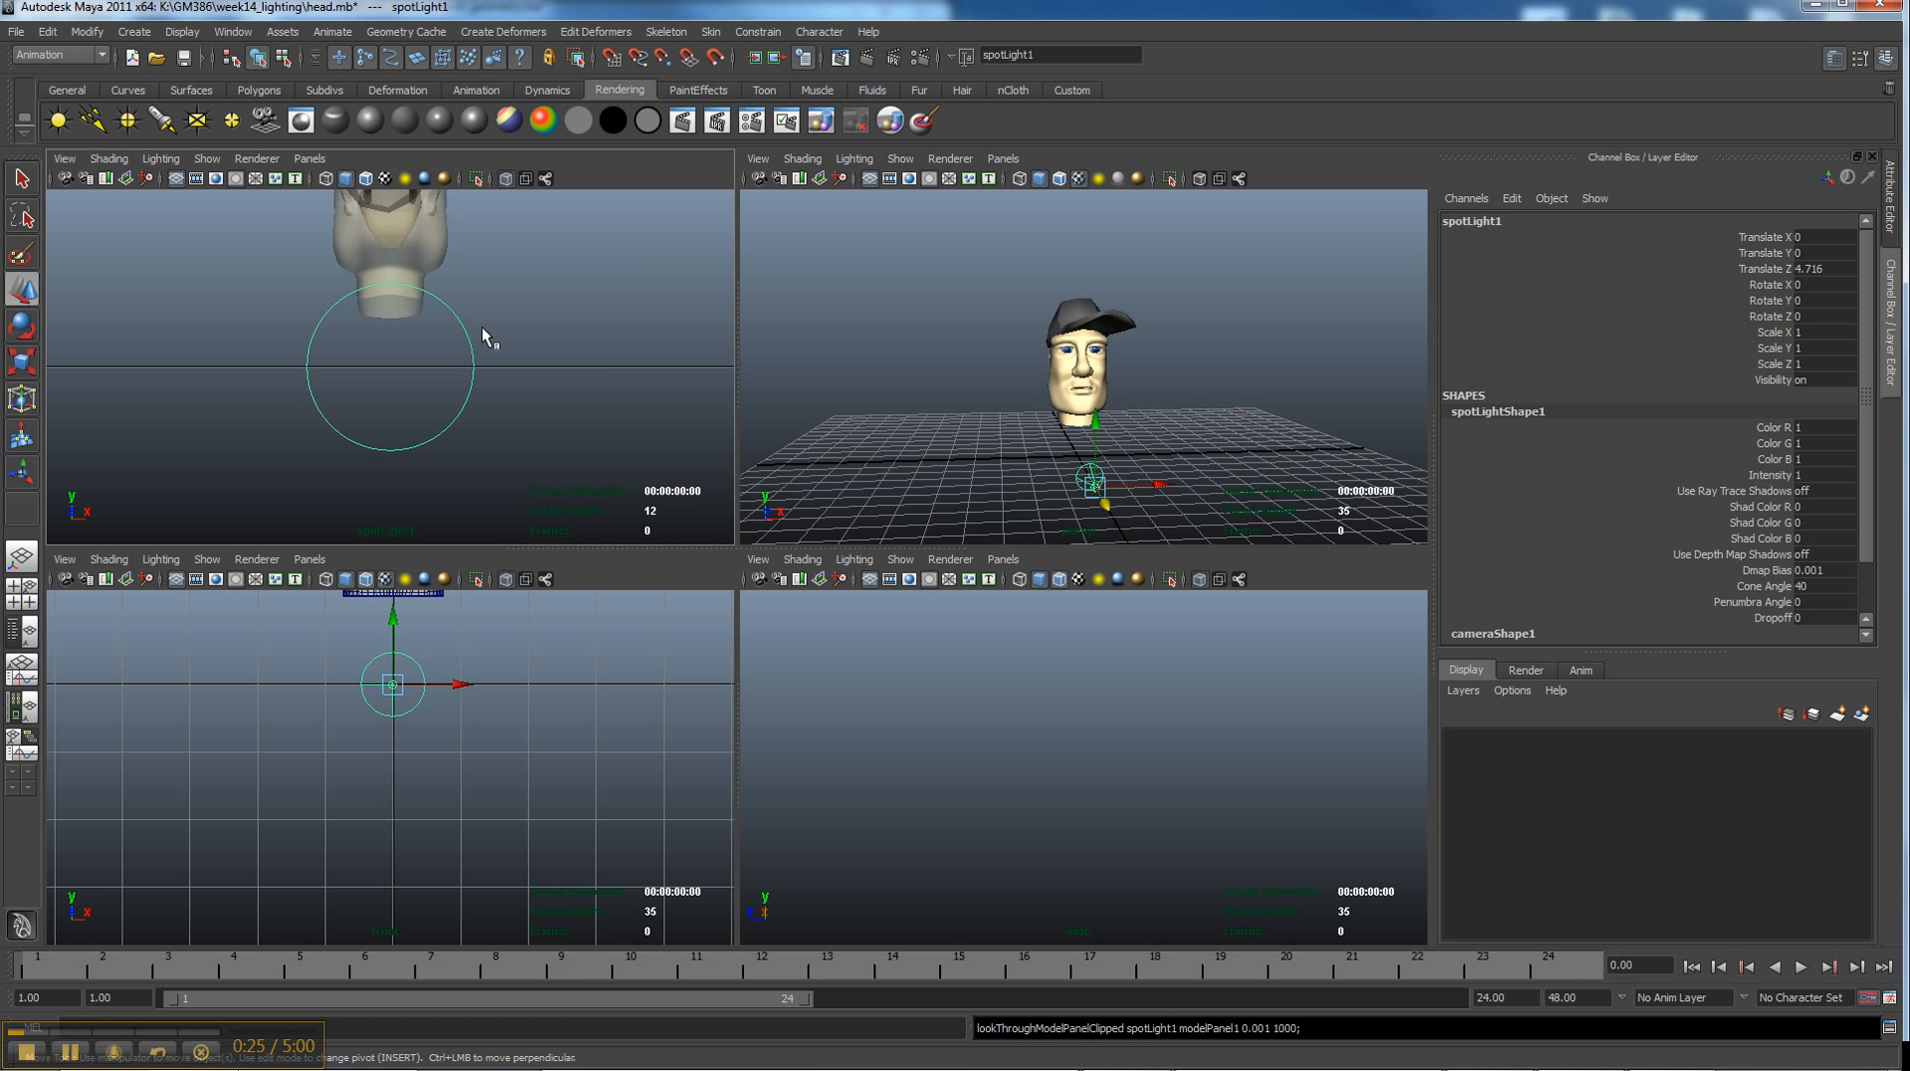
{"action": "left_click_drag", "start_coordinate": [488, 288], "coordinate": [281, 428], "text": "alt"}
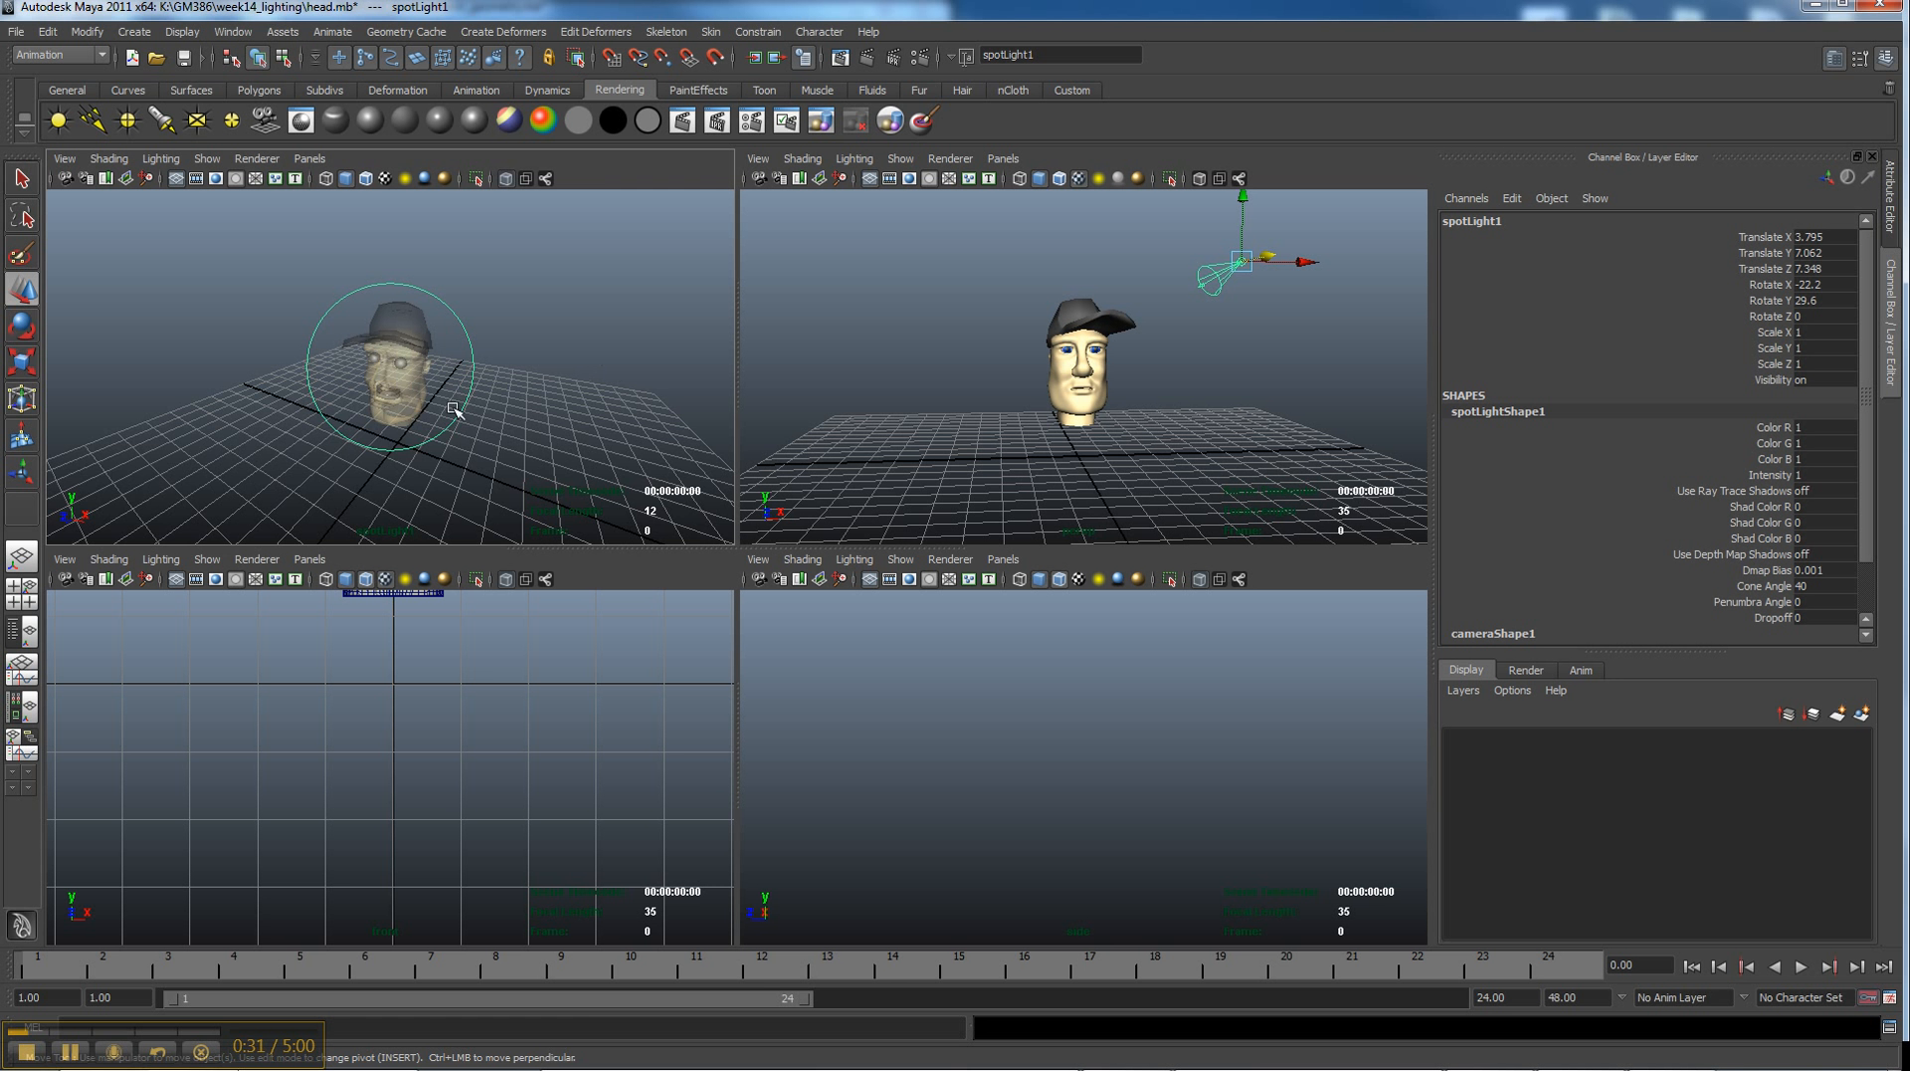
{"action": "mouse_move", "coordinate": [452, 412]}
{"action": "left_mouse_down", "text": "alt"}
{"action": "mouse_move", "coordinate": [484, 411]}
{"action": "mouse_move", "coordinate": [446, 421]}
{"action": "left_mouse_up", "text": "alt"}
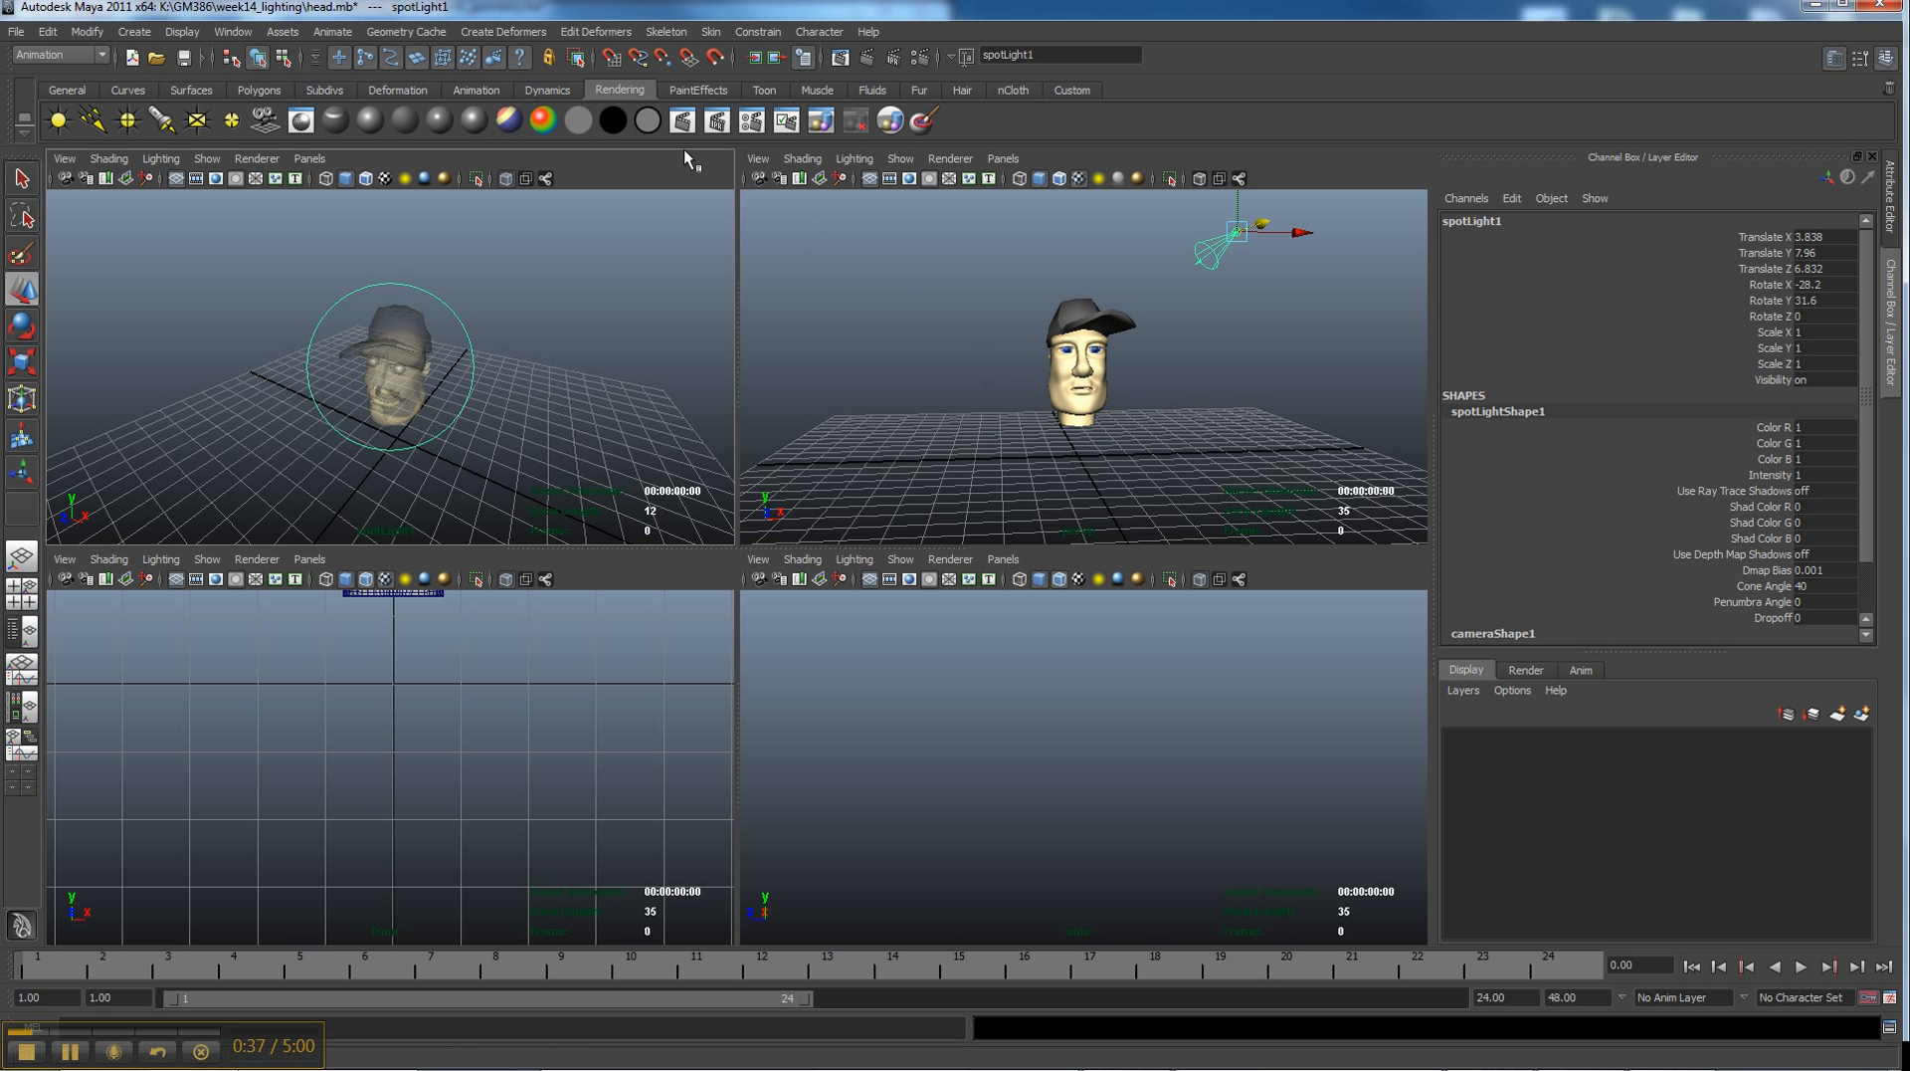
Create a camera, scale it to about 3.5, and move it in front of the head at about Y 2.3, Z 12.6
{"action": "left_click", "coordinate": [264, 120]}
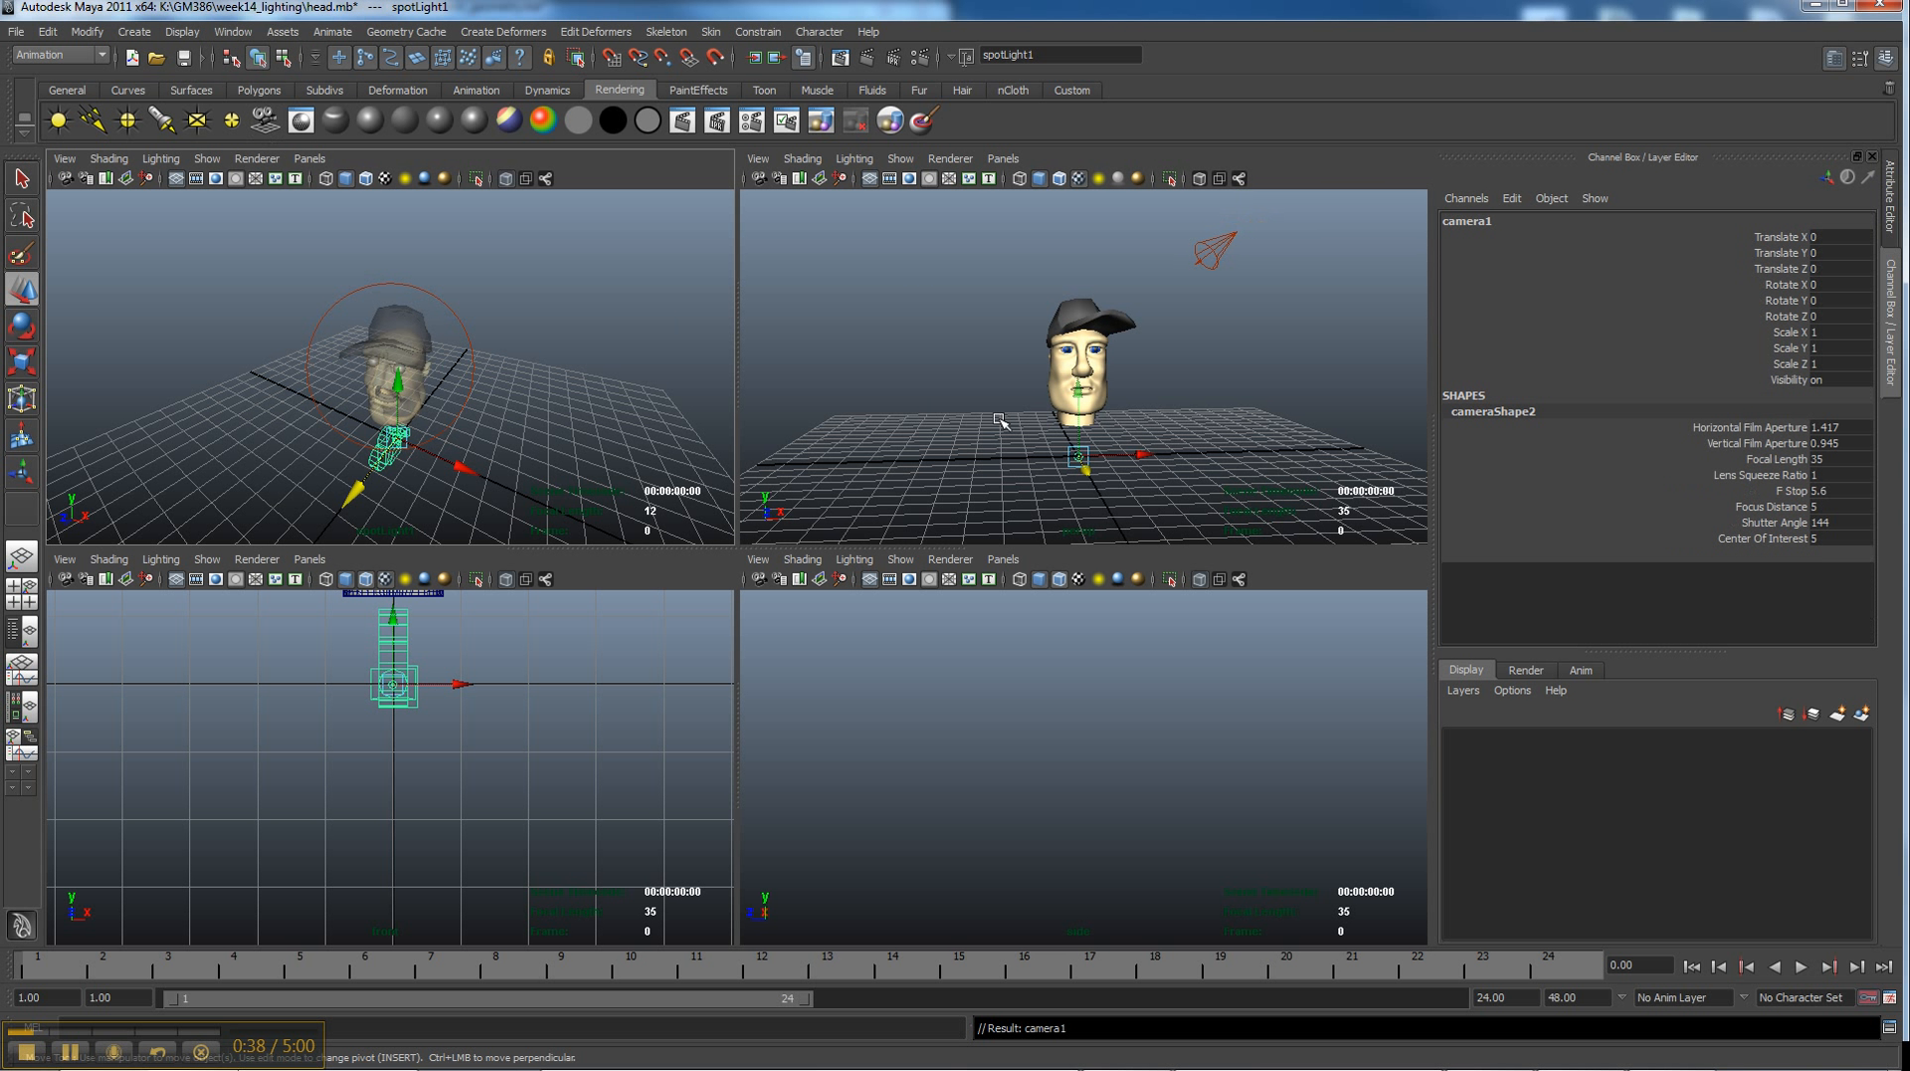
{"action": "left_click_drag", "start_coordinate": [999, 419], "coordinate": [1450, 509], "text": "alt"}
{"action": "key", "text": "r"}
{"action": "key", "text": "w"}
{"action": "middle_click_drag", "start_coordinate": [1267, 435], "coordinate": [1145, 378], "text": "alt"}
{"action": "left_click_drag", "start_coordinate": [1237, 403], "coordinate": [1237, 360]}
Show cameras in the perspective view and raise the new camera slightly
{"action": "left_click", "coordinate": [901, 159]}
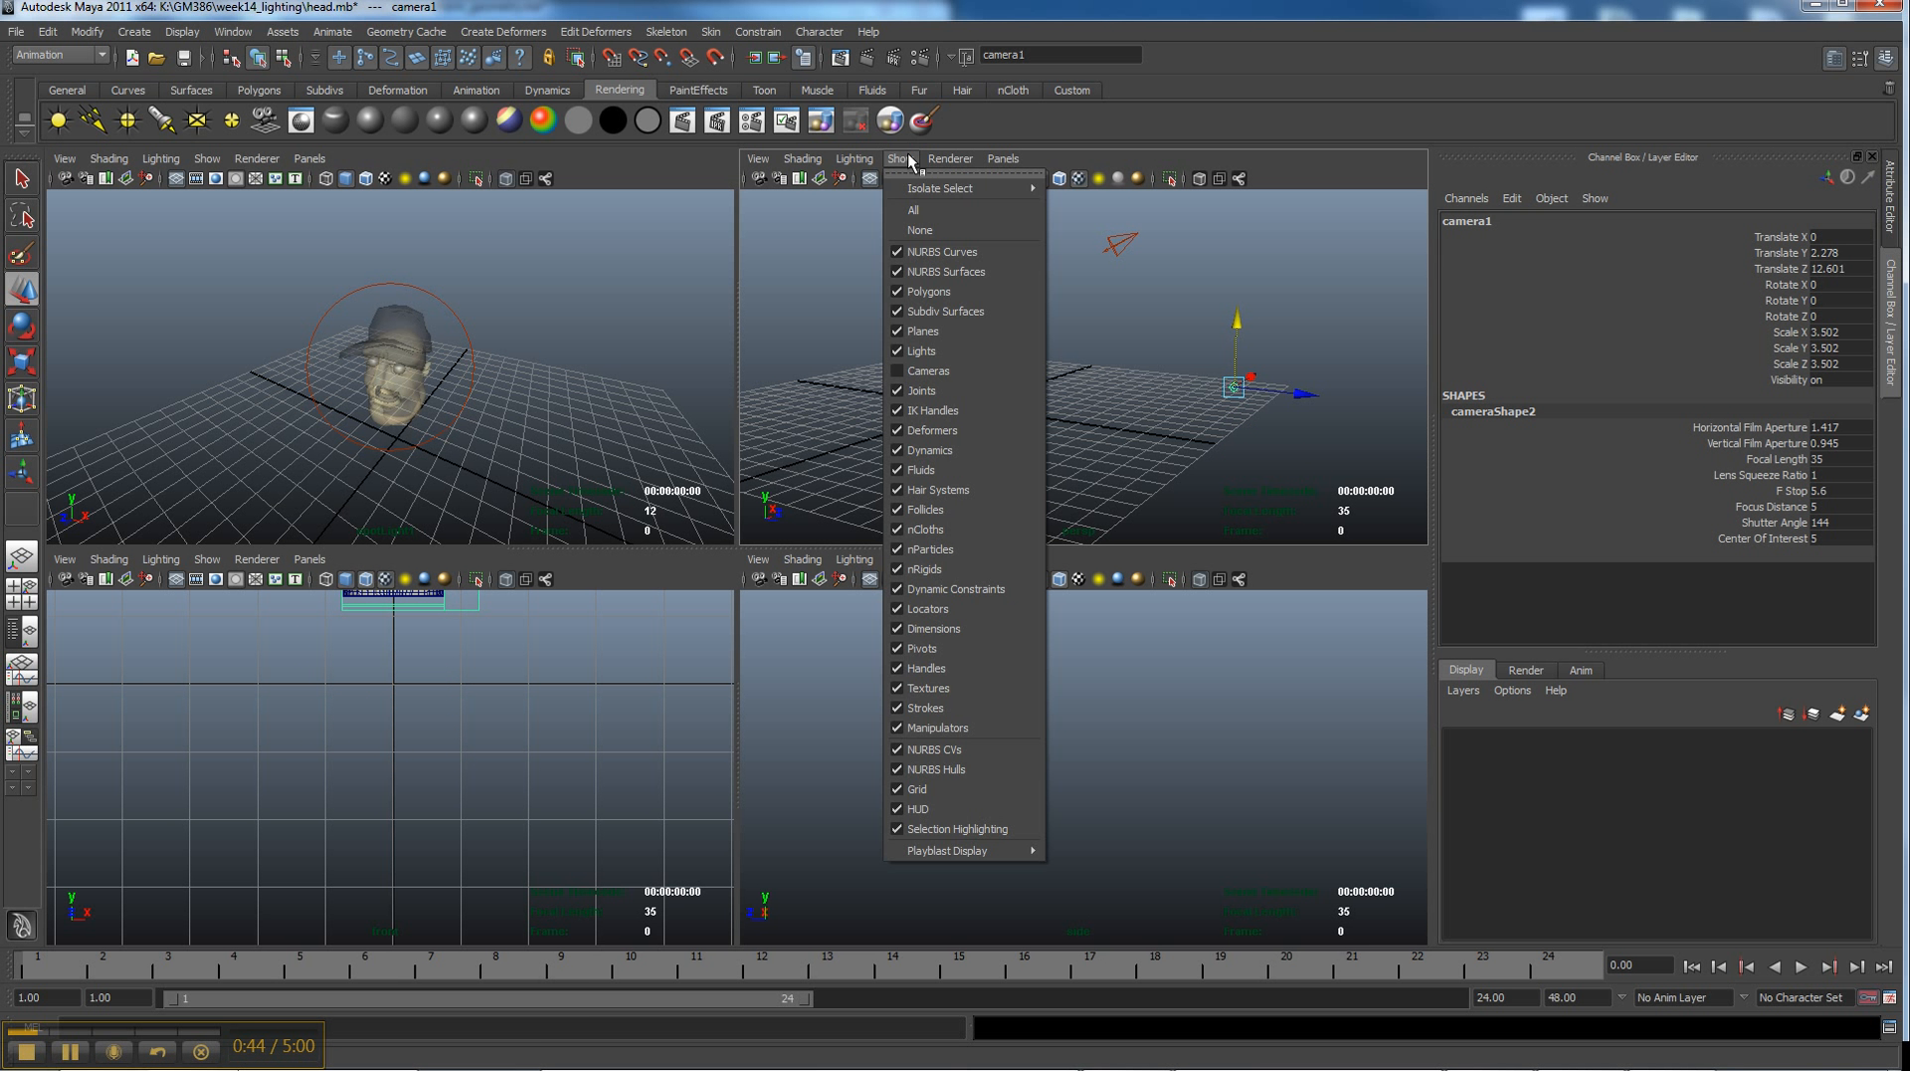
{"action": "left_click", "coordinate": [929, 370]}
{"action": "left_click_drag", "start_coordinate": [1268, 317], "coordinate": [1267, 269]}
{"action": "left_click_drag", "start_coordinate": [1169, 325], "coordinate": [1094, 299], "text": "alt"}
Move the spotlight farther out to about X 6.1, Y 8.9, Z 8.2, aimed at the head, and rename it key
{"action": "left_click", "coordinate": [1114, 253]}
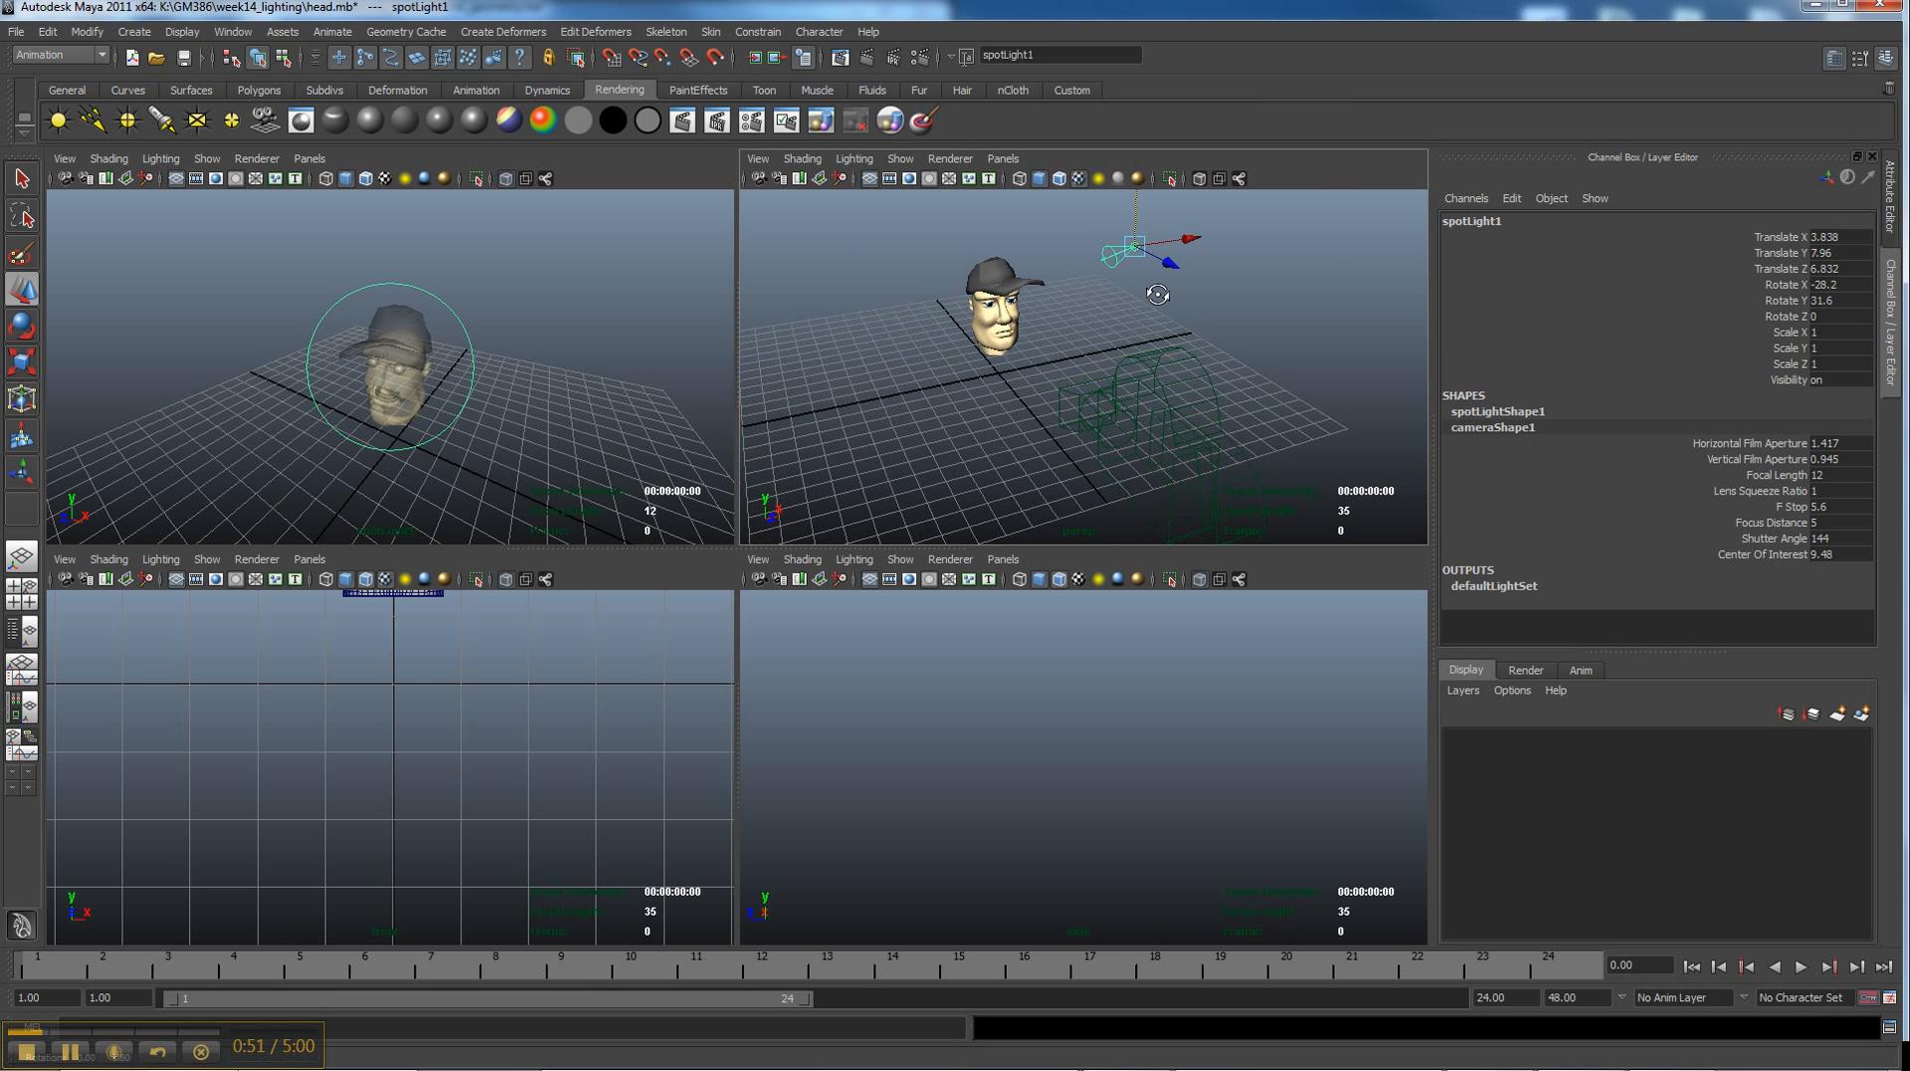
{"action": "left_click_drag", "start_coordinate": [540, 397], "coordinate": [457, 391], "text": "alt"}
{"action": "left_click", "coordinate": [1451, 223]}
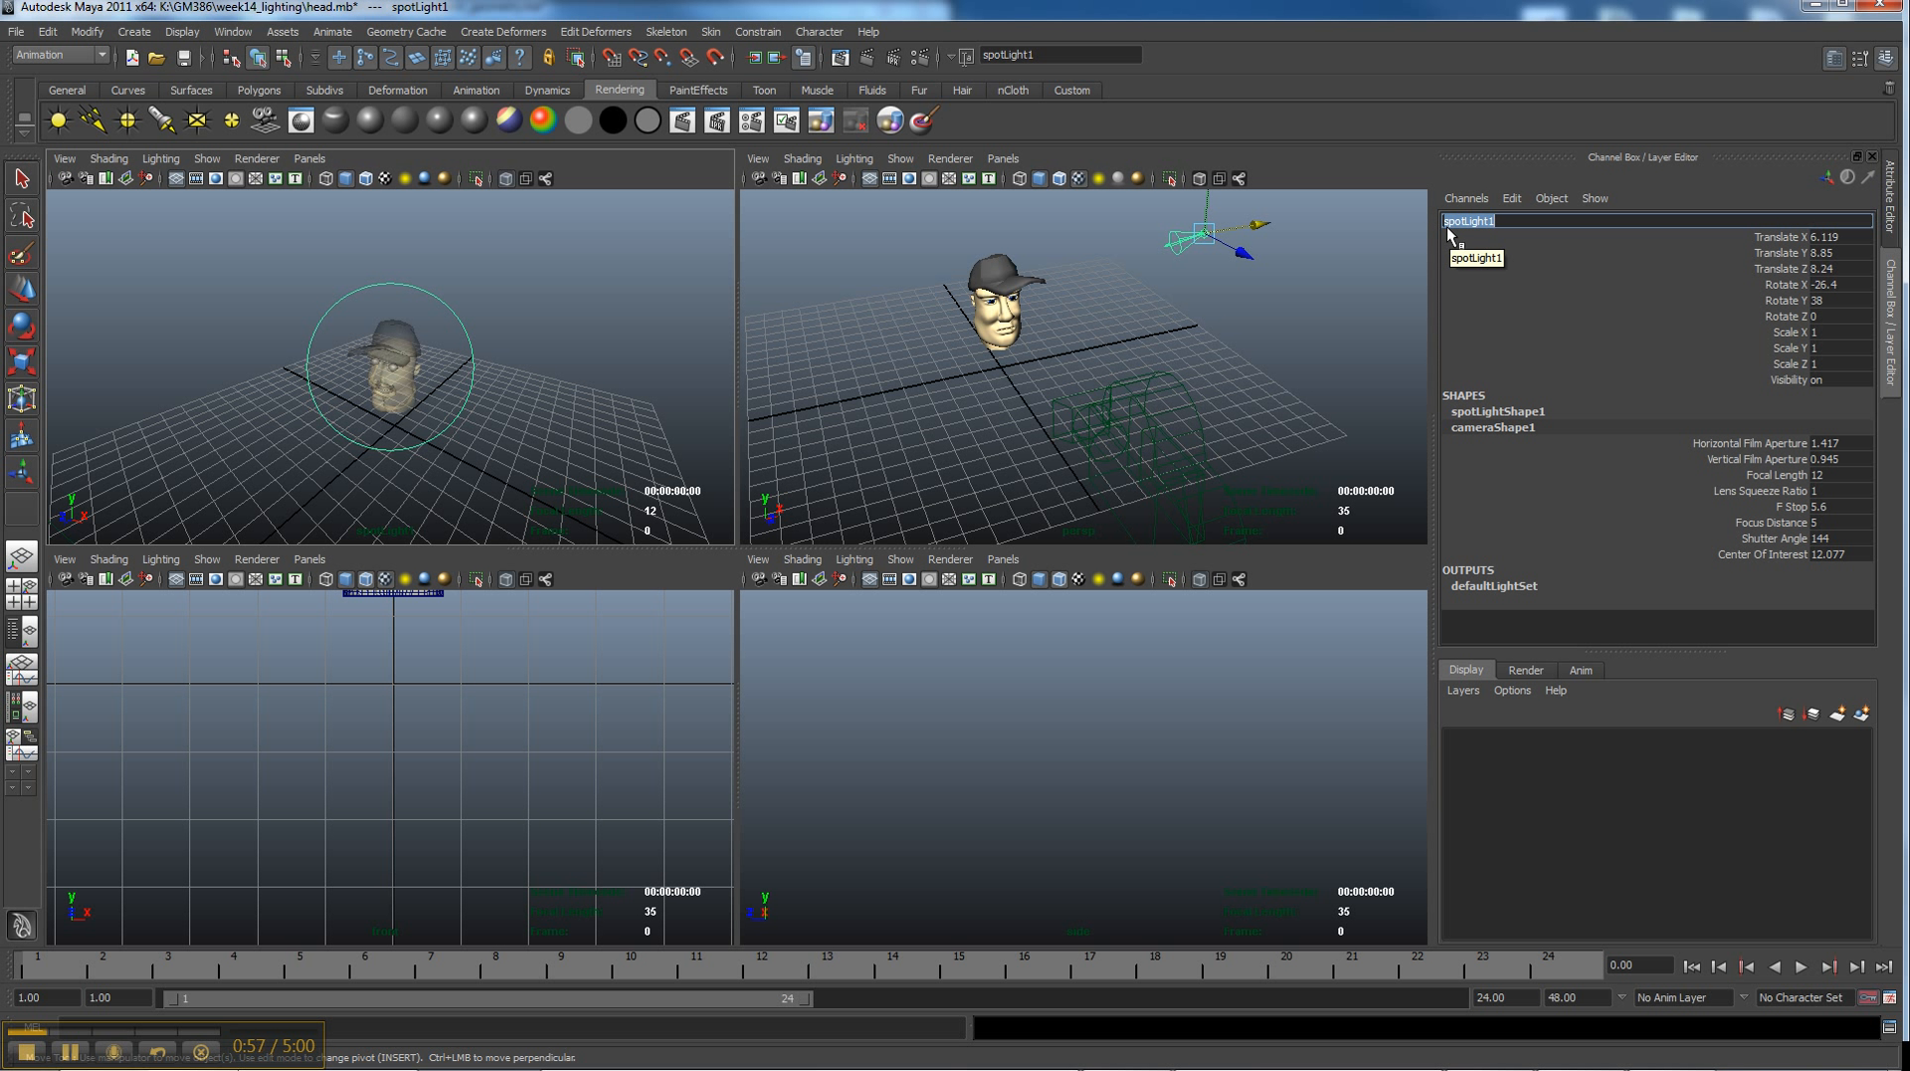
{"action": "key", "text": "Return"}
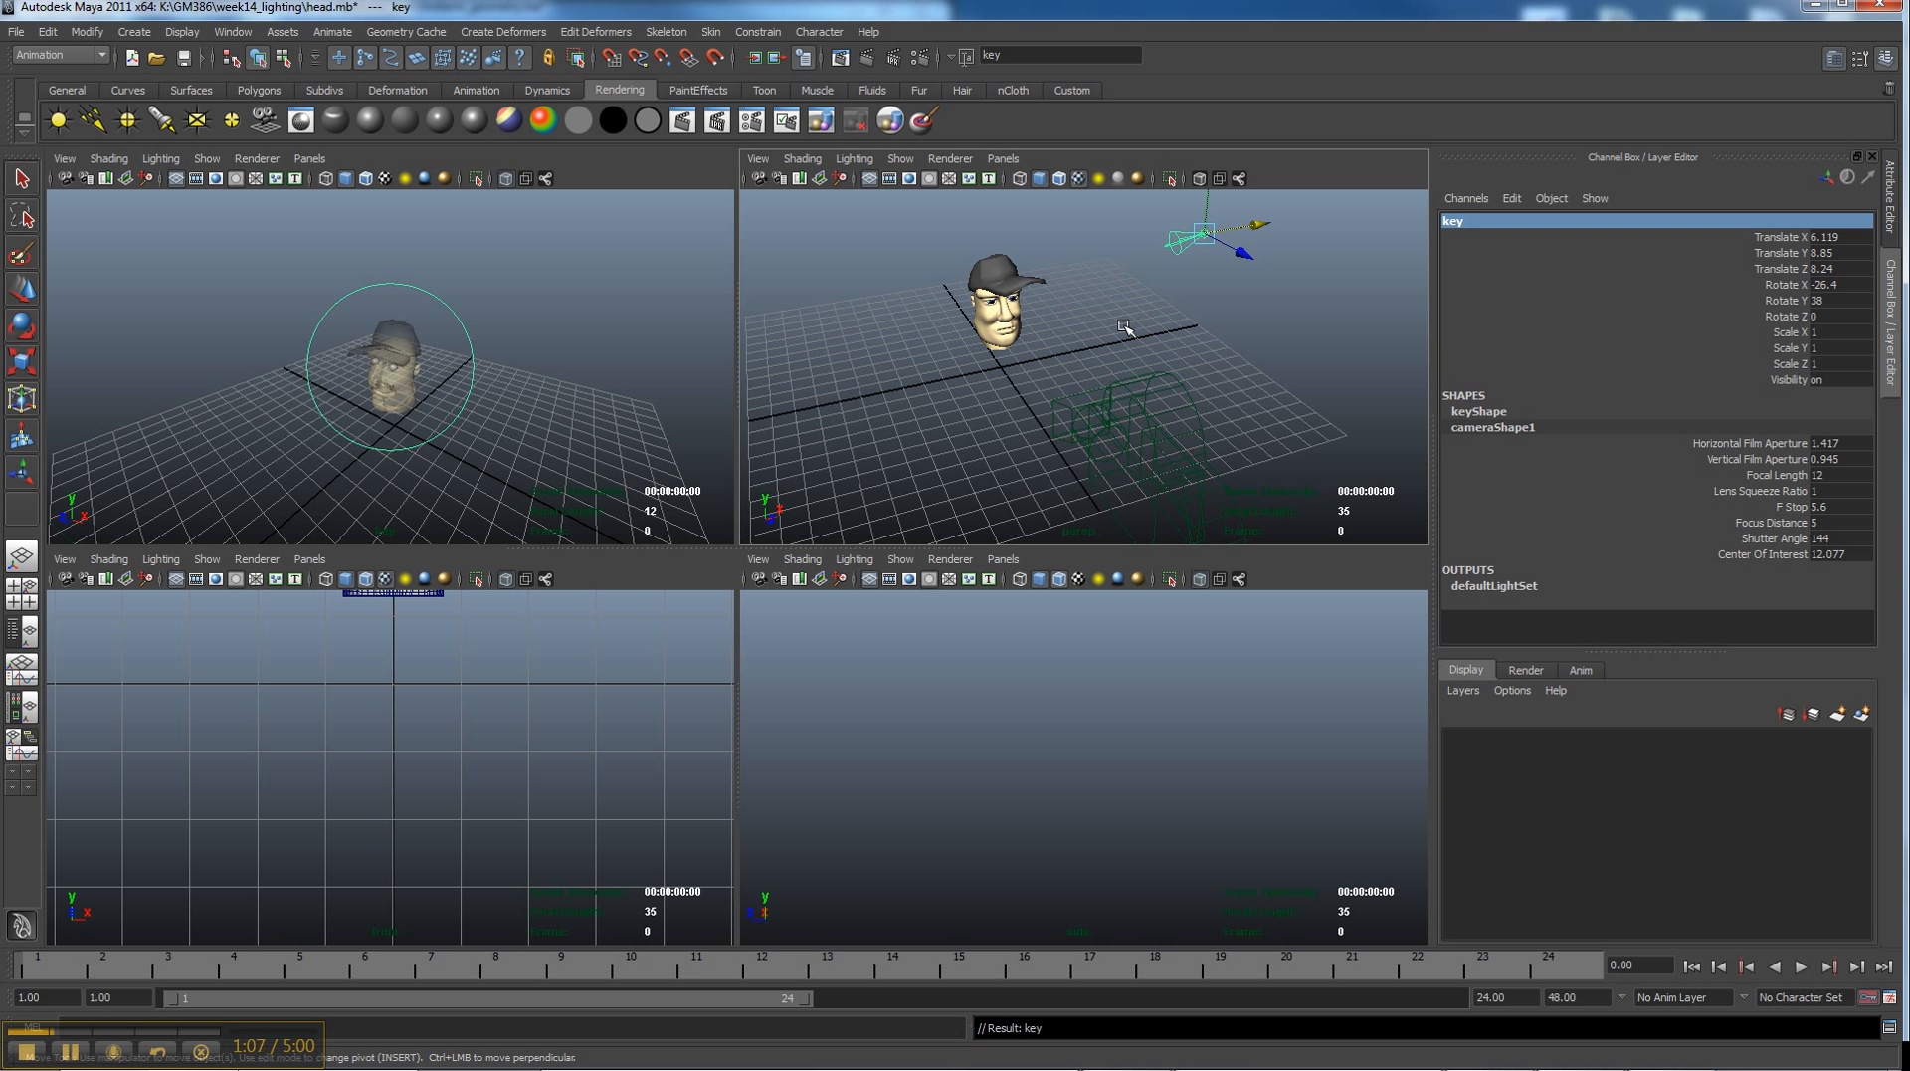
Duplicate the key light as fill and, looking through it, aim it at the head from about X -9.4, Y 5.6, Z 7.5
{"action": "key", "text": "ctrl+d"}
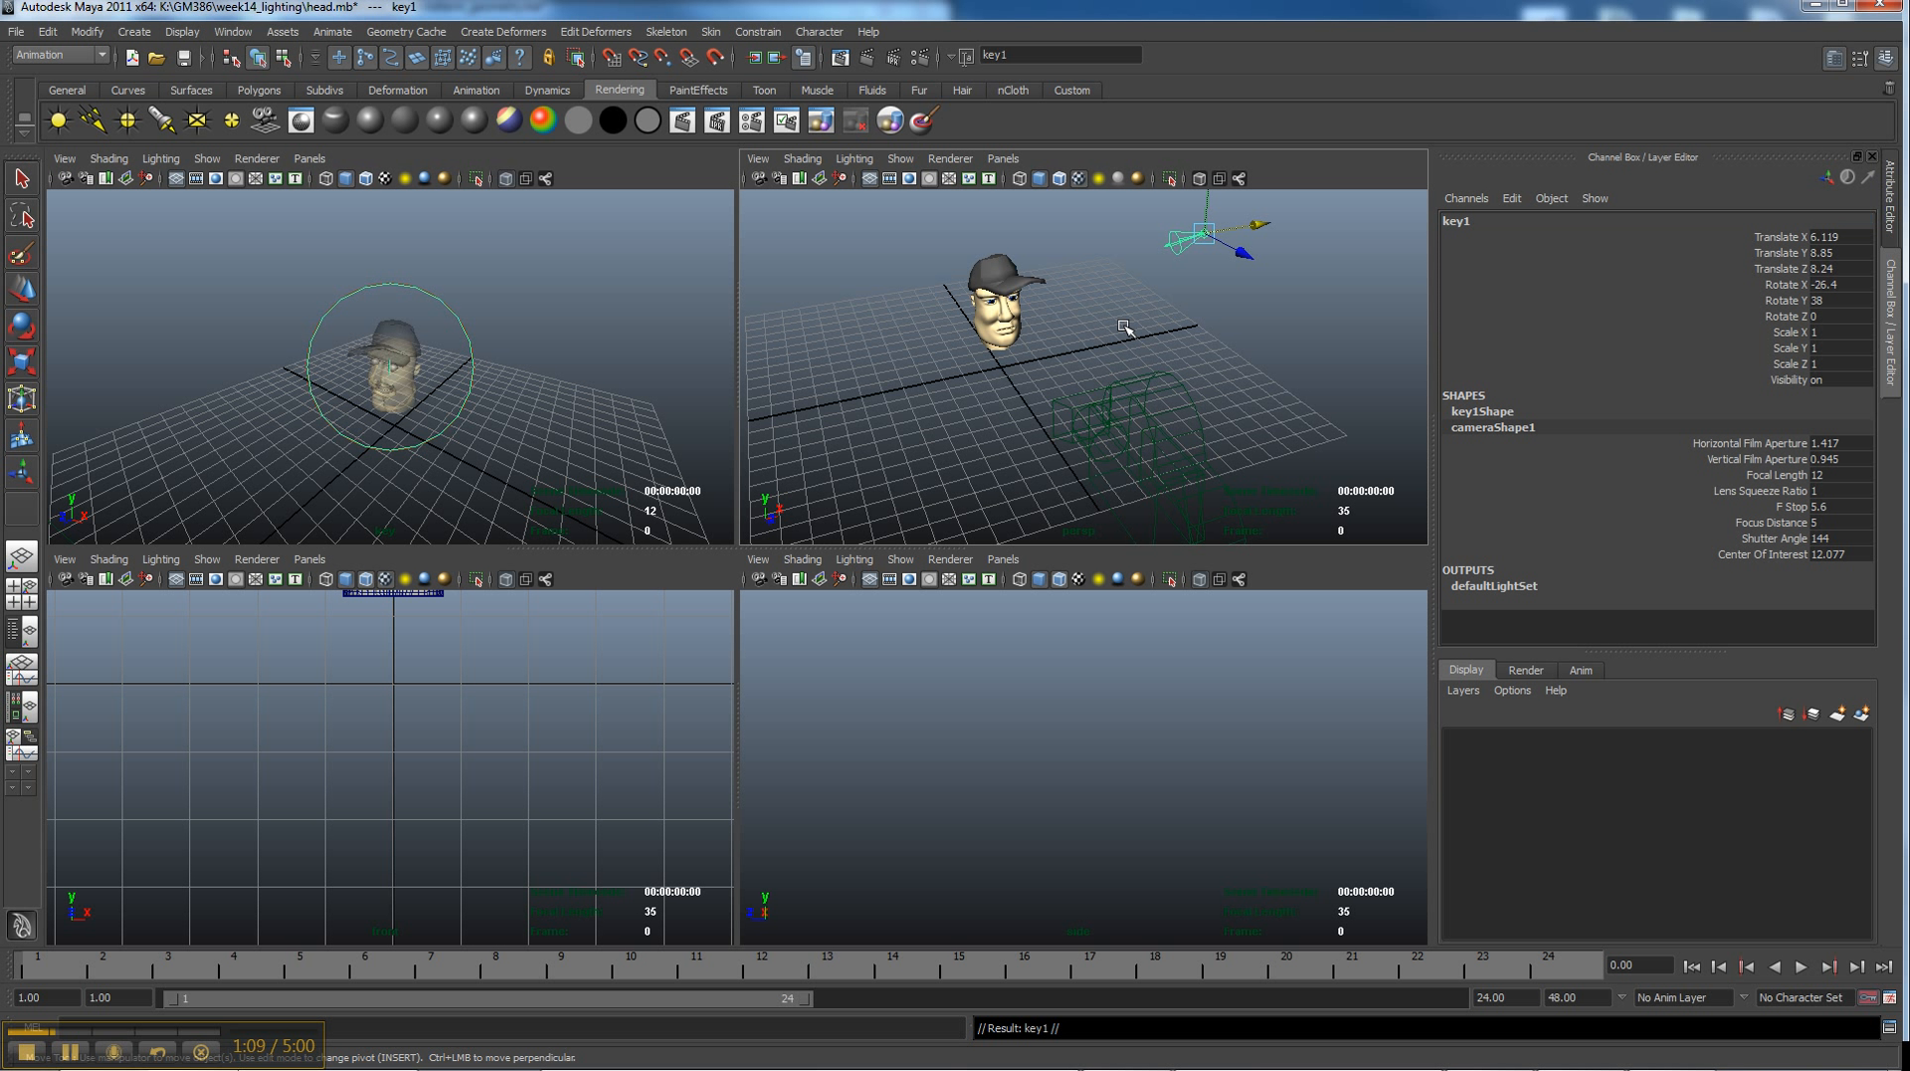
{"action": "left_click", "coordinate": [309, 159]}
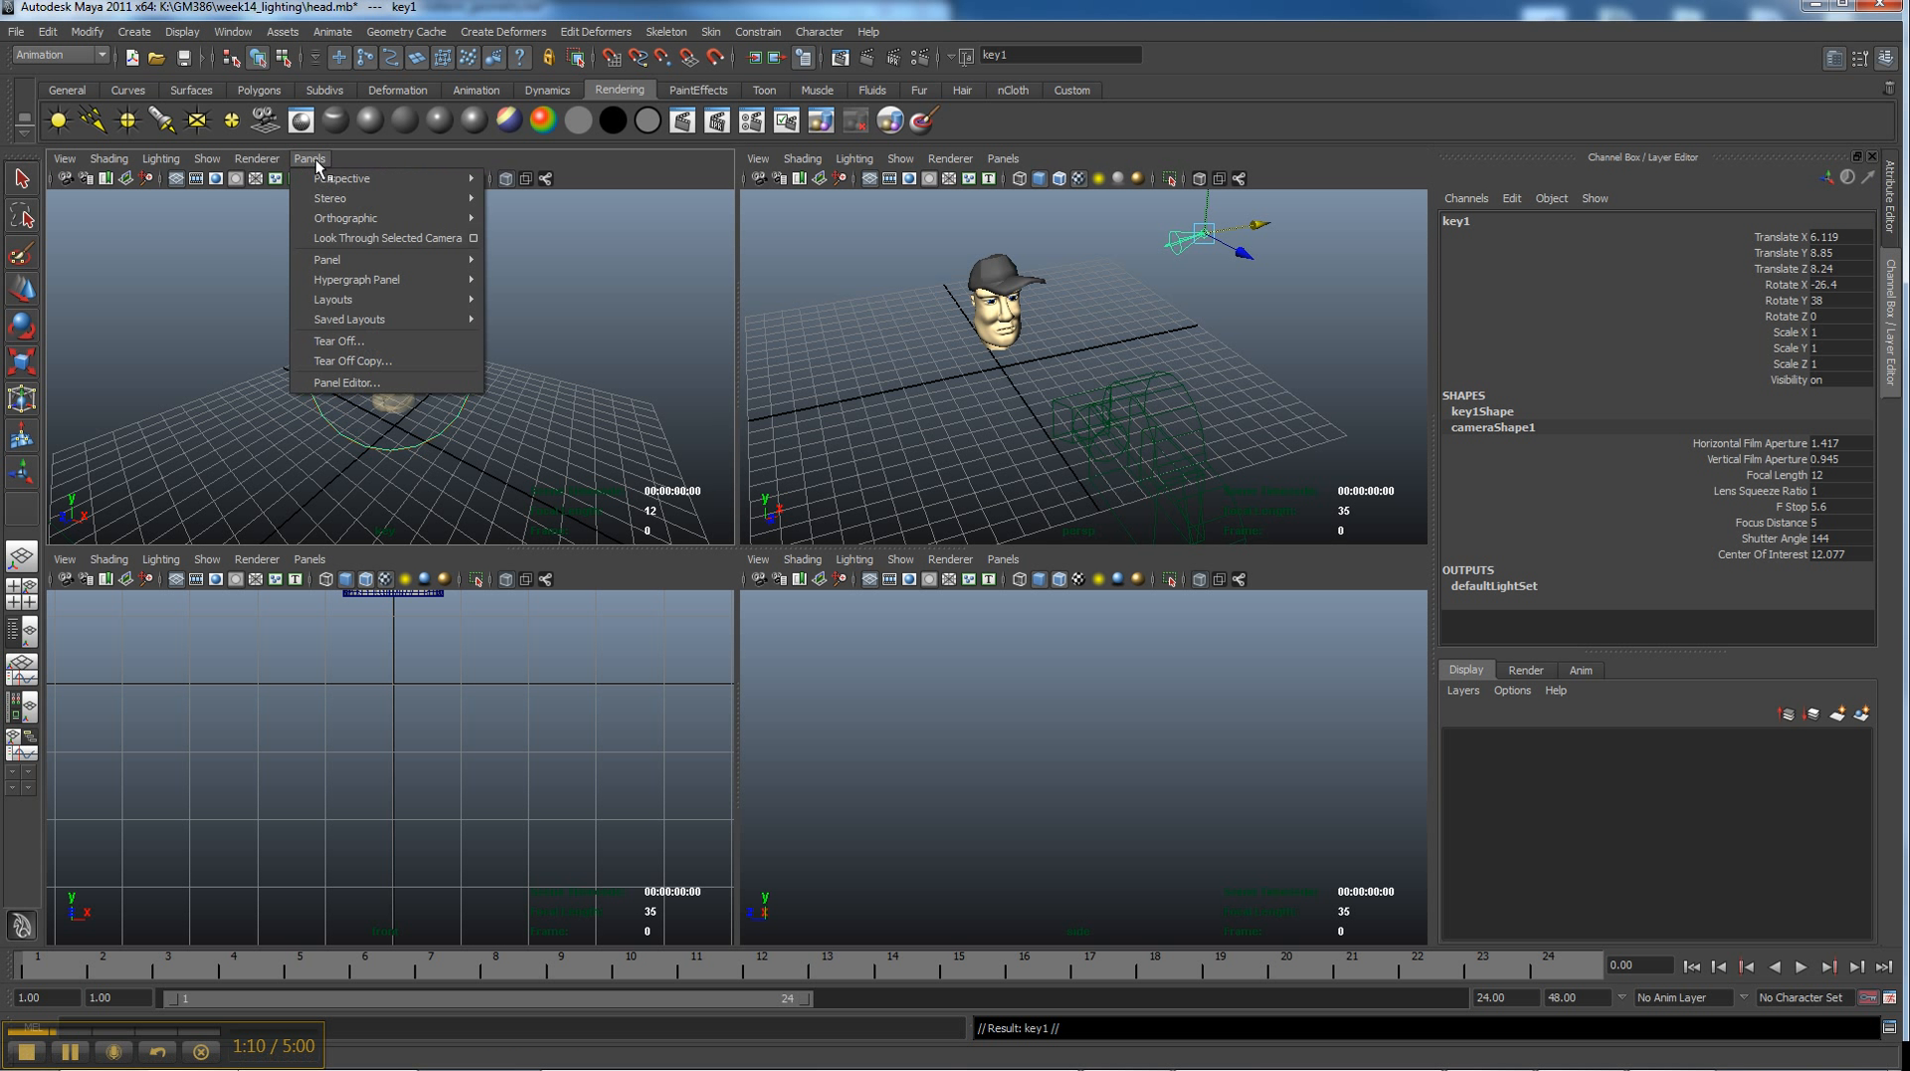
{"action": "left_click", "coordinate": [323, 238]}
{"action": "left_click", "coordinate": [1463, 222]}
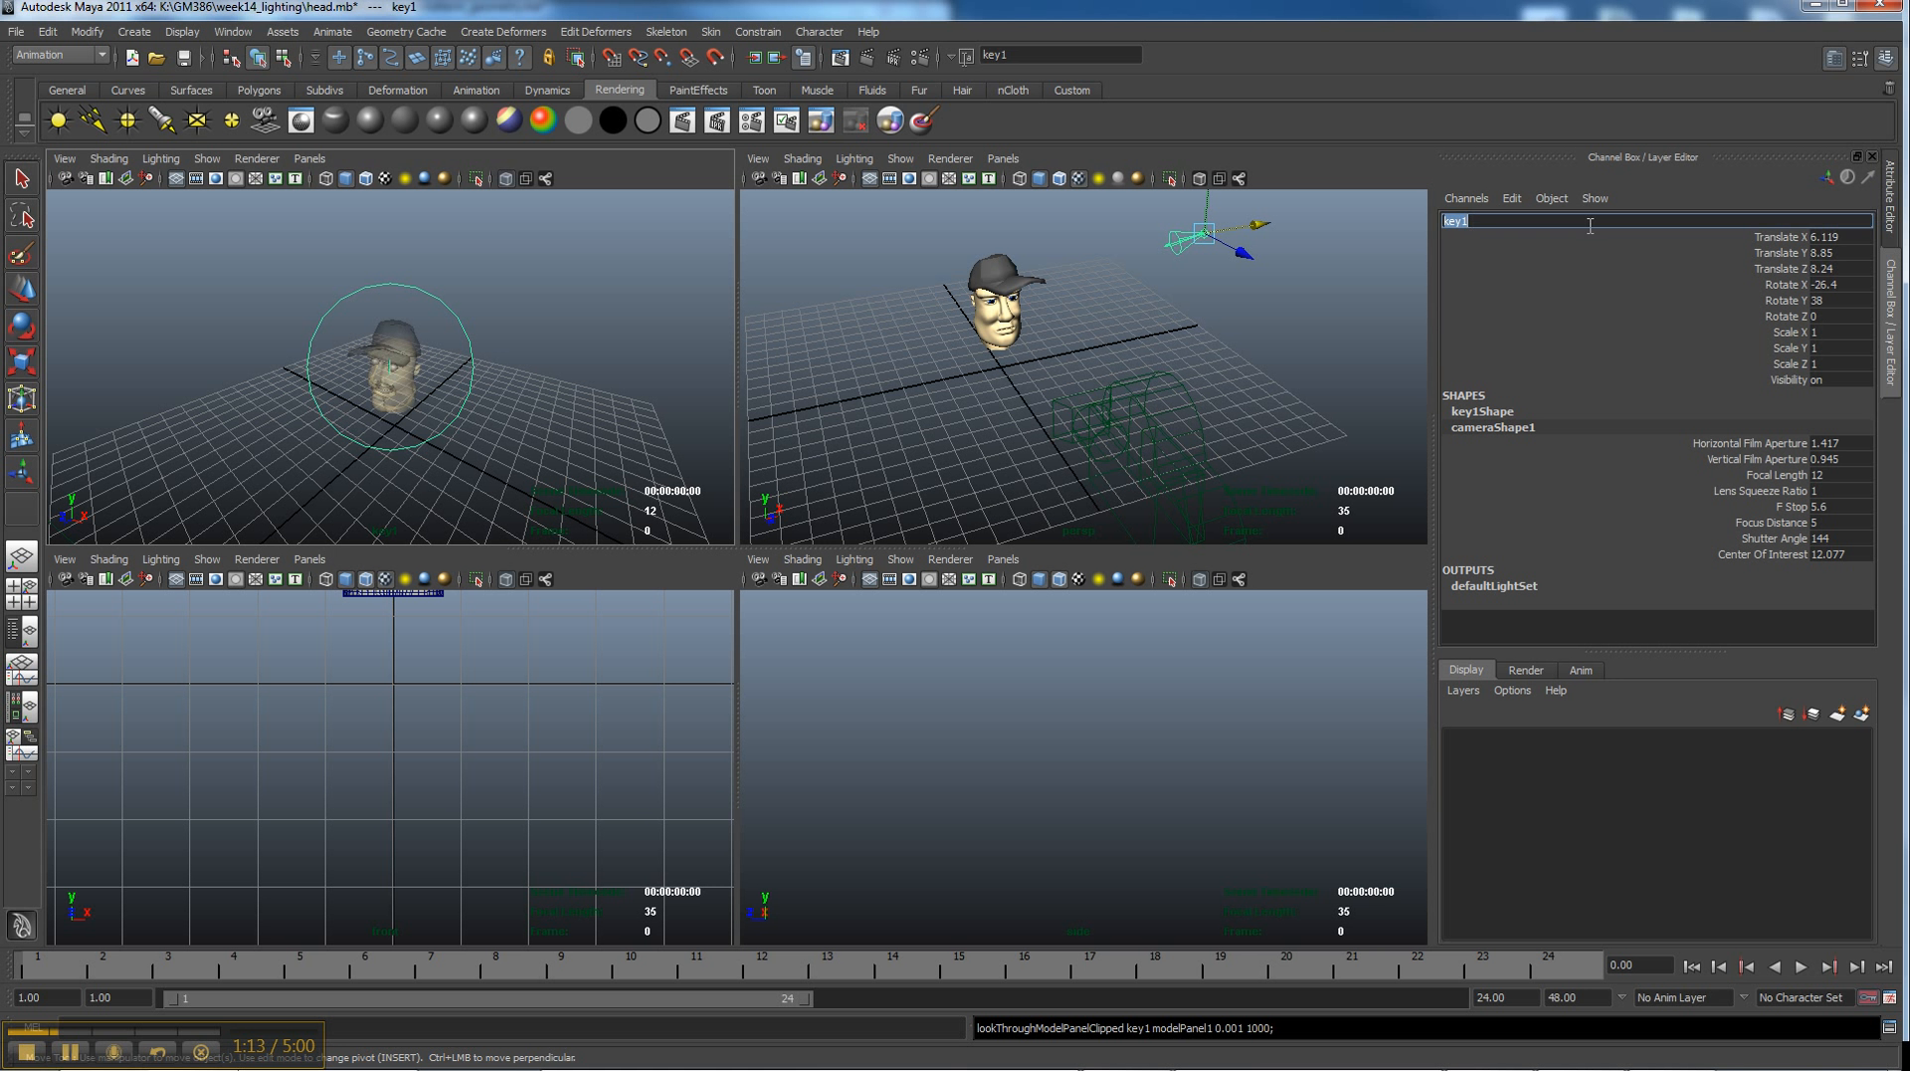
{"action": "type", "text": "fill"}
{"action": "key", "text": "Return"}
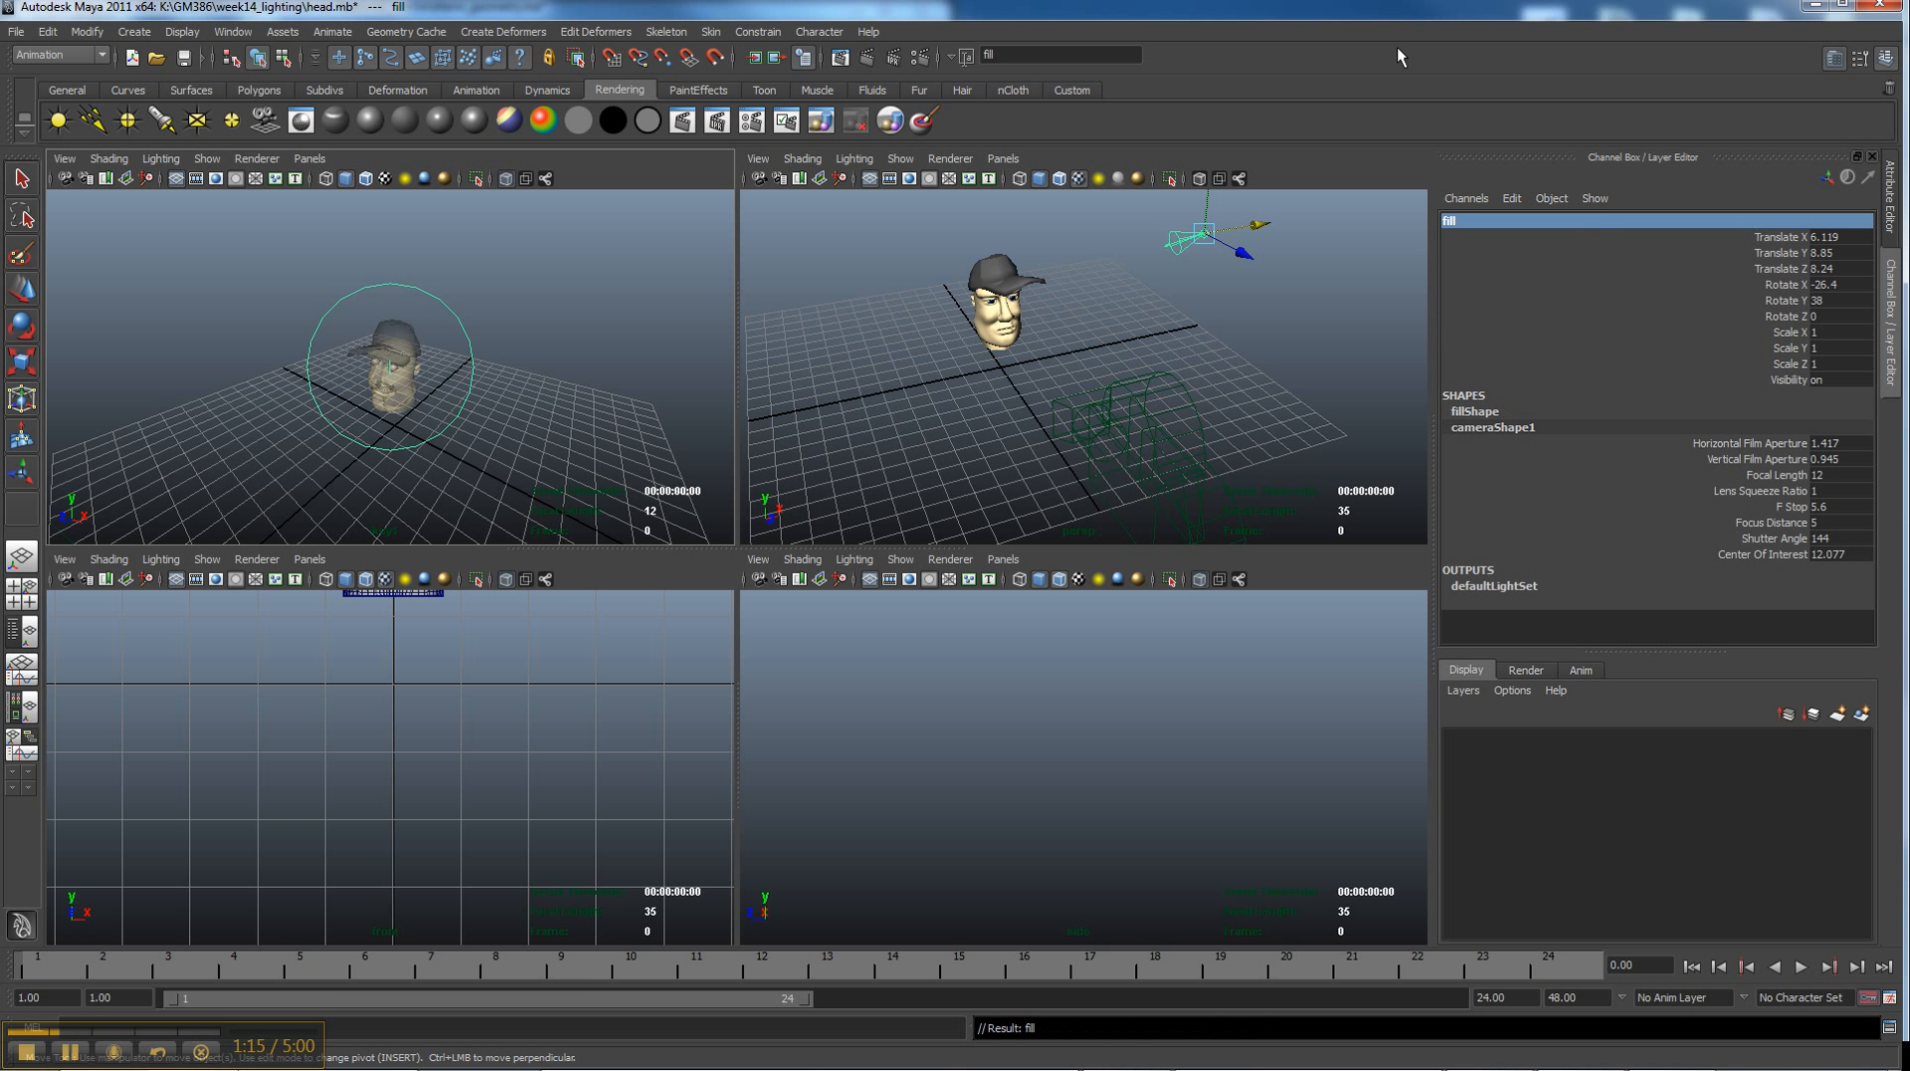
{"action": "left_click_drag", "start_coordinate": [434, 396], "coordinate": [490, 377], "text": "alt"}
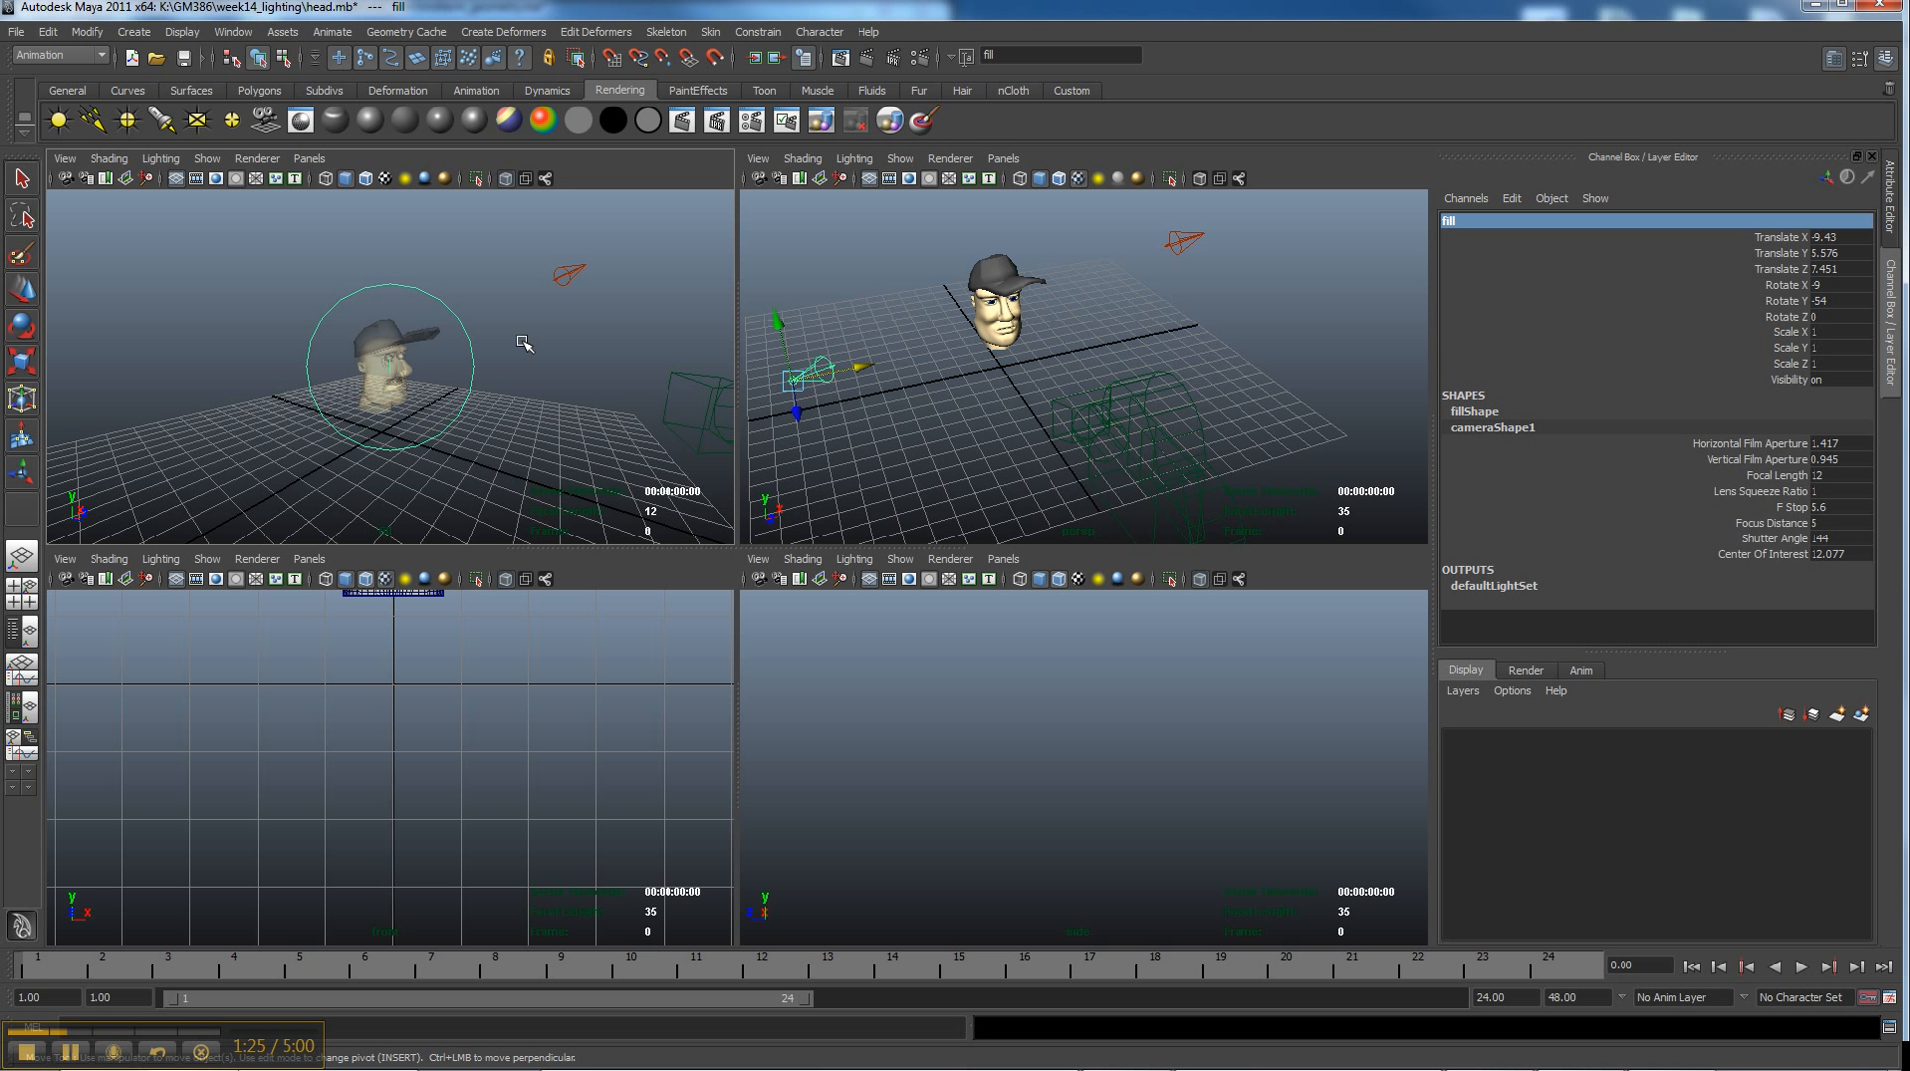
Duplicate the fill light and, looking through the copy, aim it from above and behind the head at about Y 15.3, Z -7.4
{"action": "type", "text": "1"}
{"action": "key", "text": "Return"}
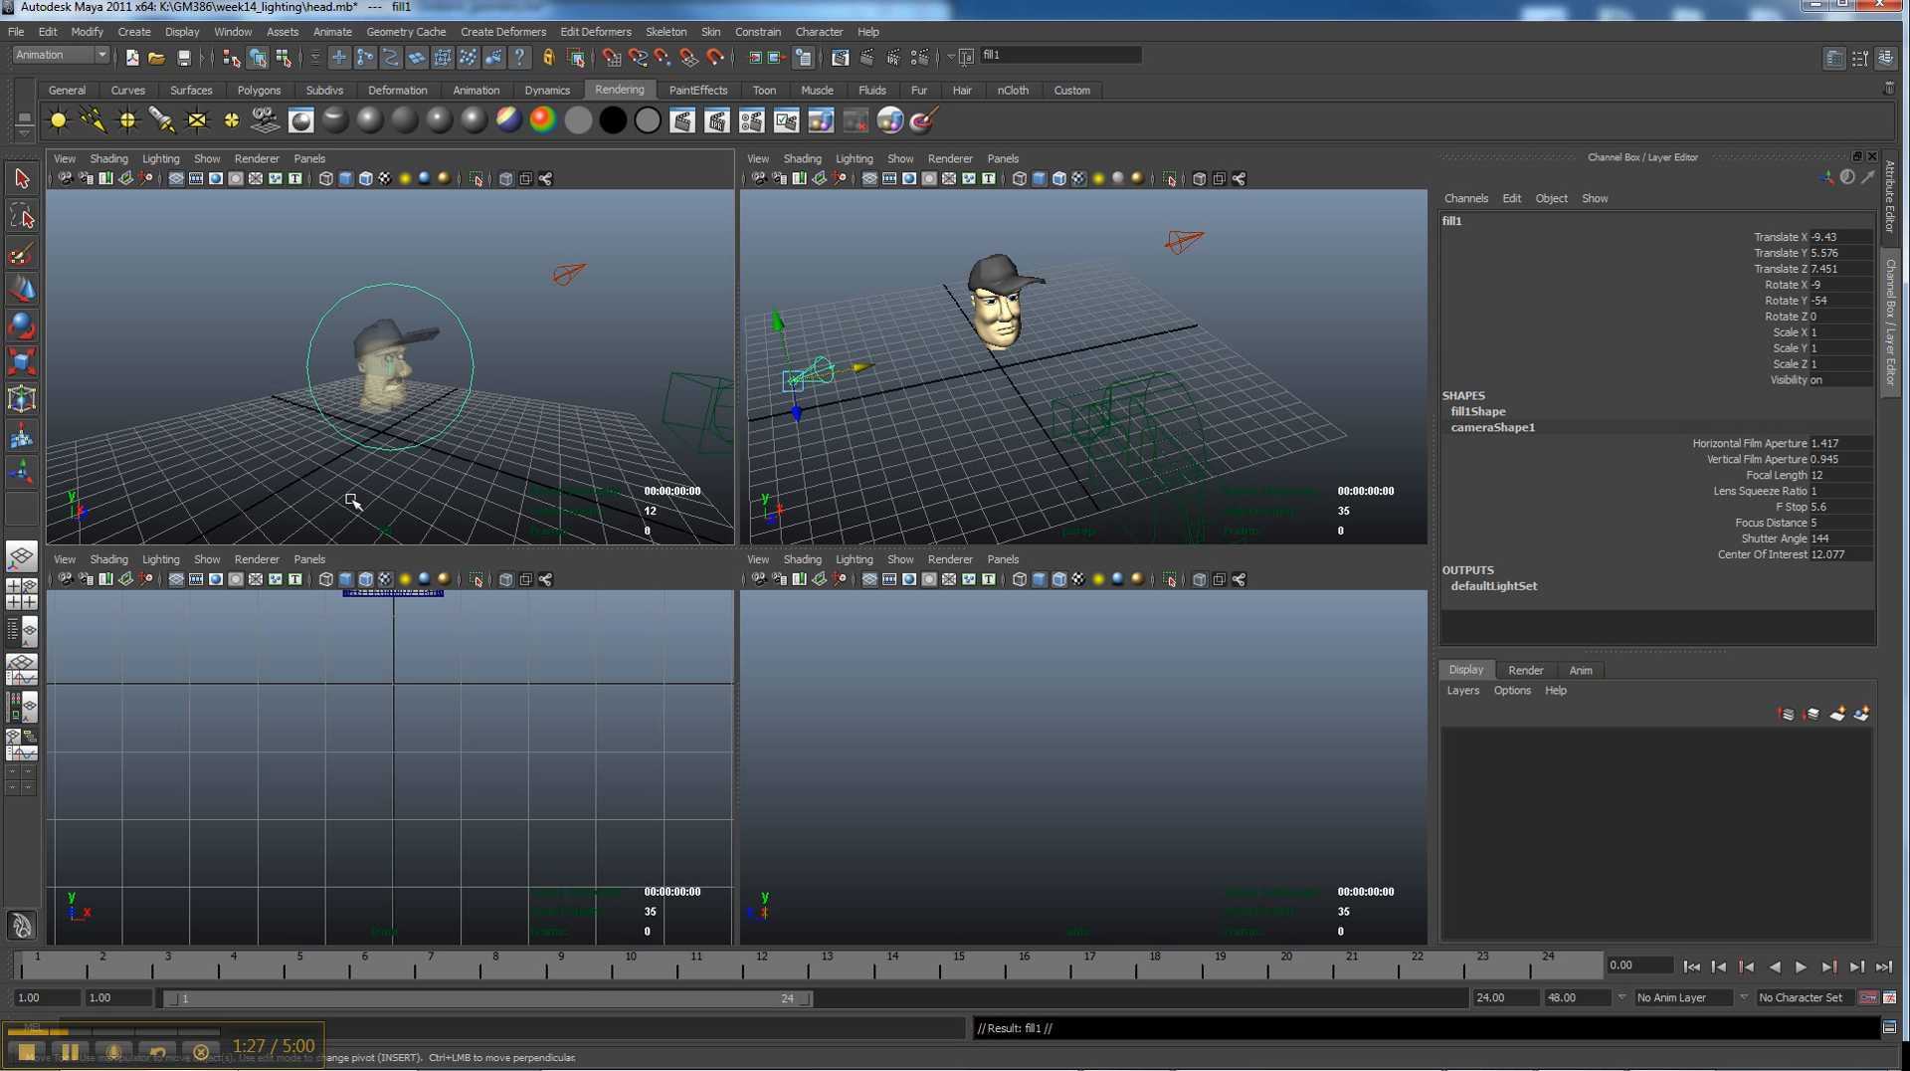
{"action": "left_click", "coordinate": [311, 559]}
{"action": "left_click", "coordinate": [338, 645]}
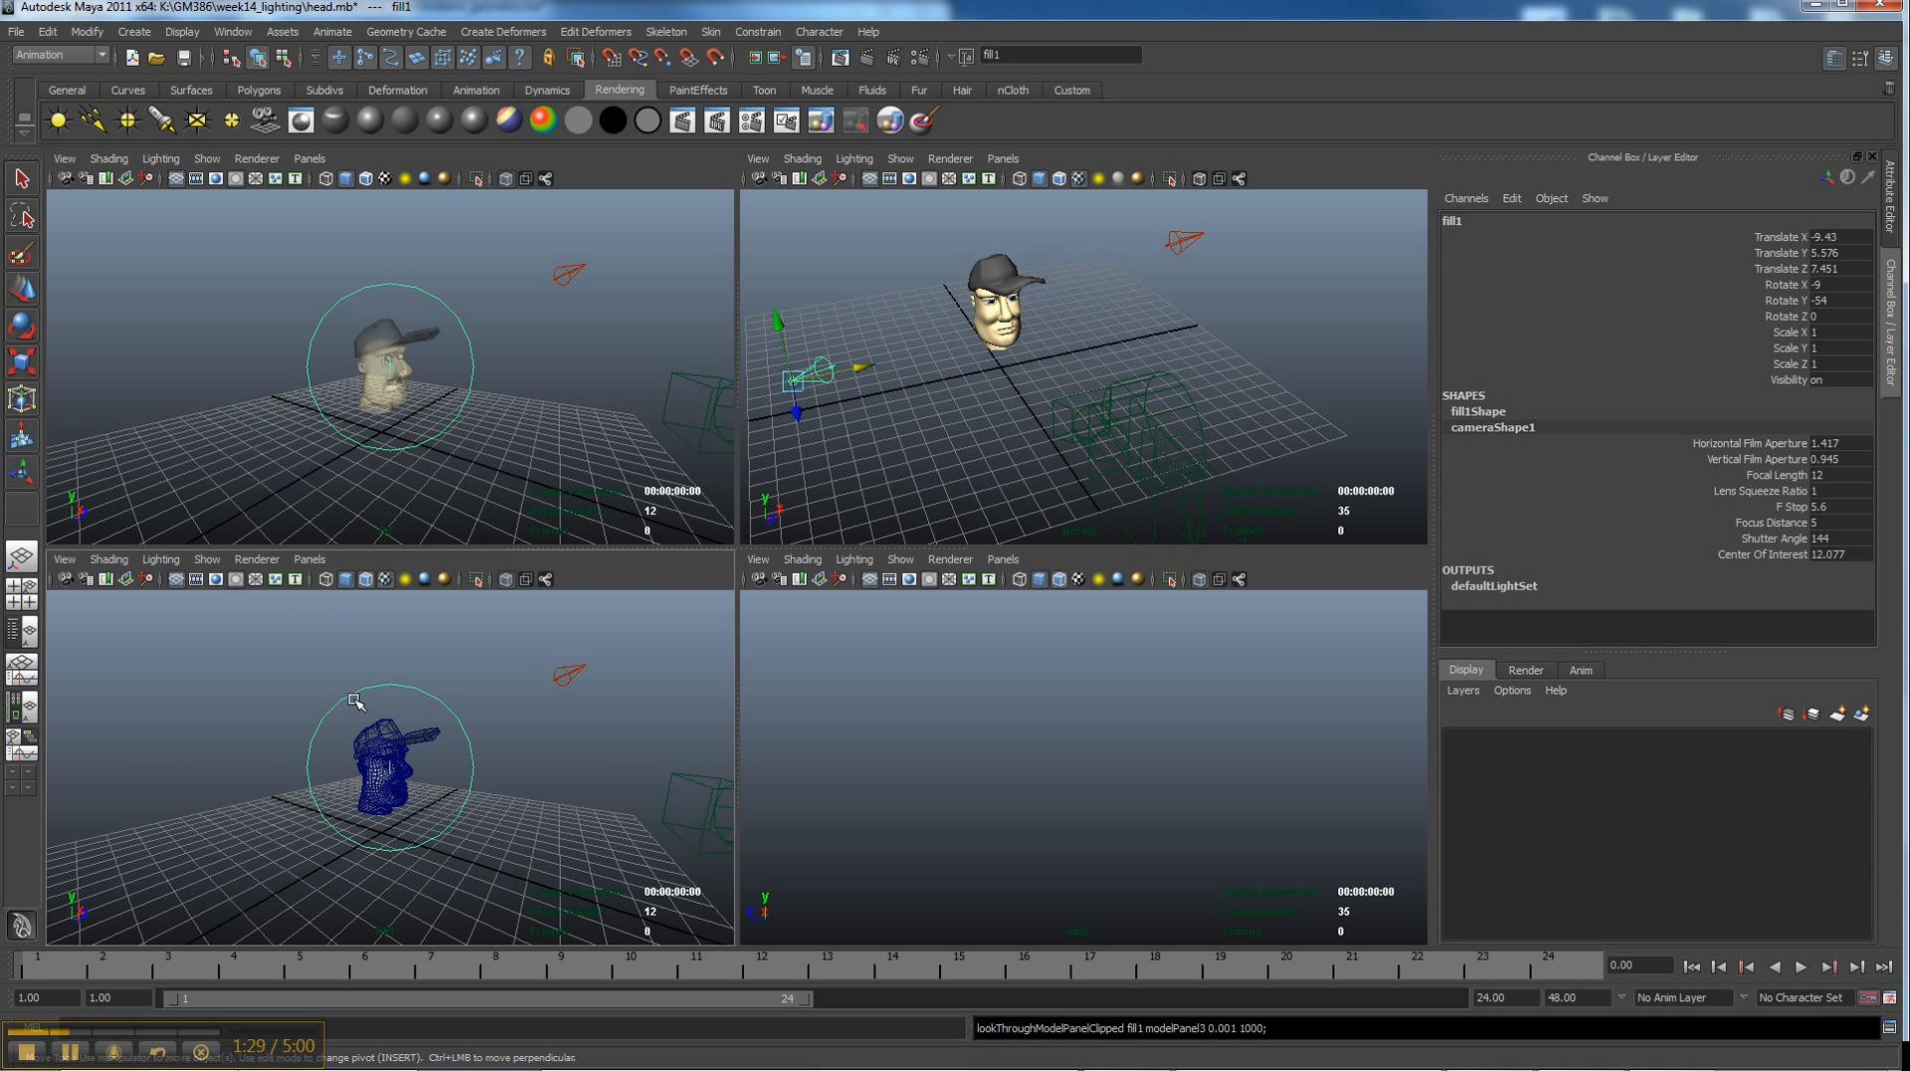
{"action": "left_click_drag", "start_coordinate": [354, 700], "coordinate": [499, 753], "text": "alt"}
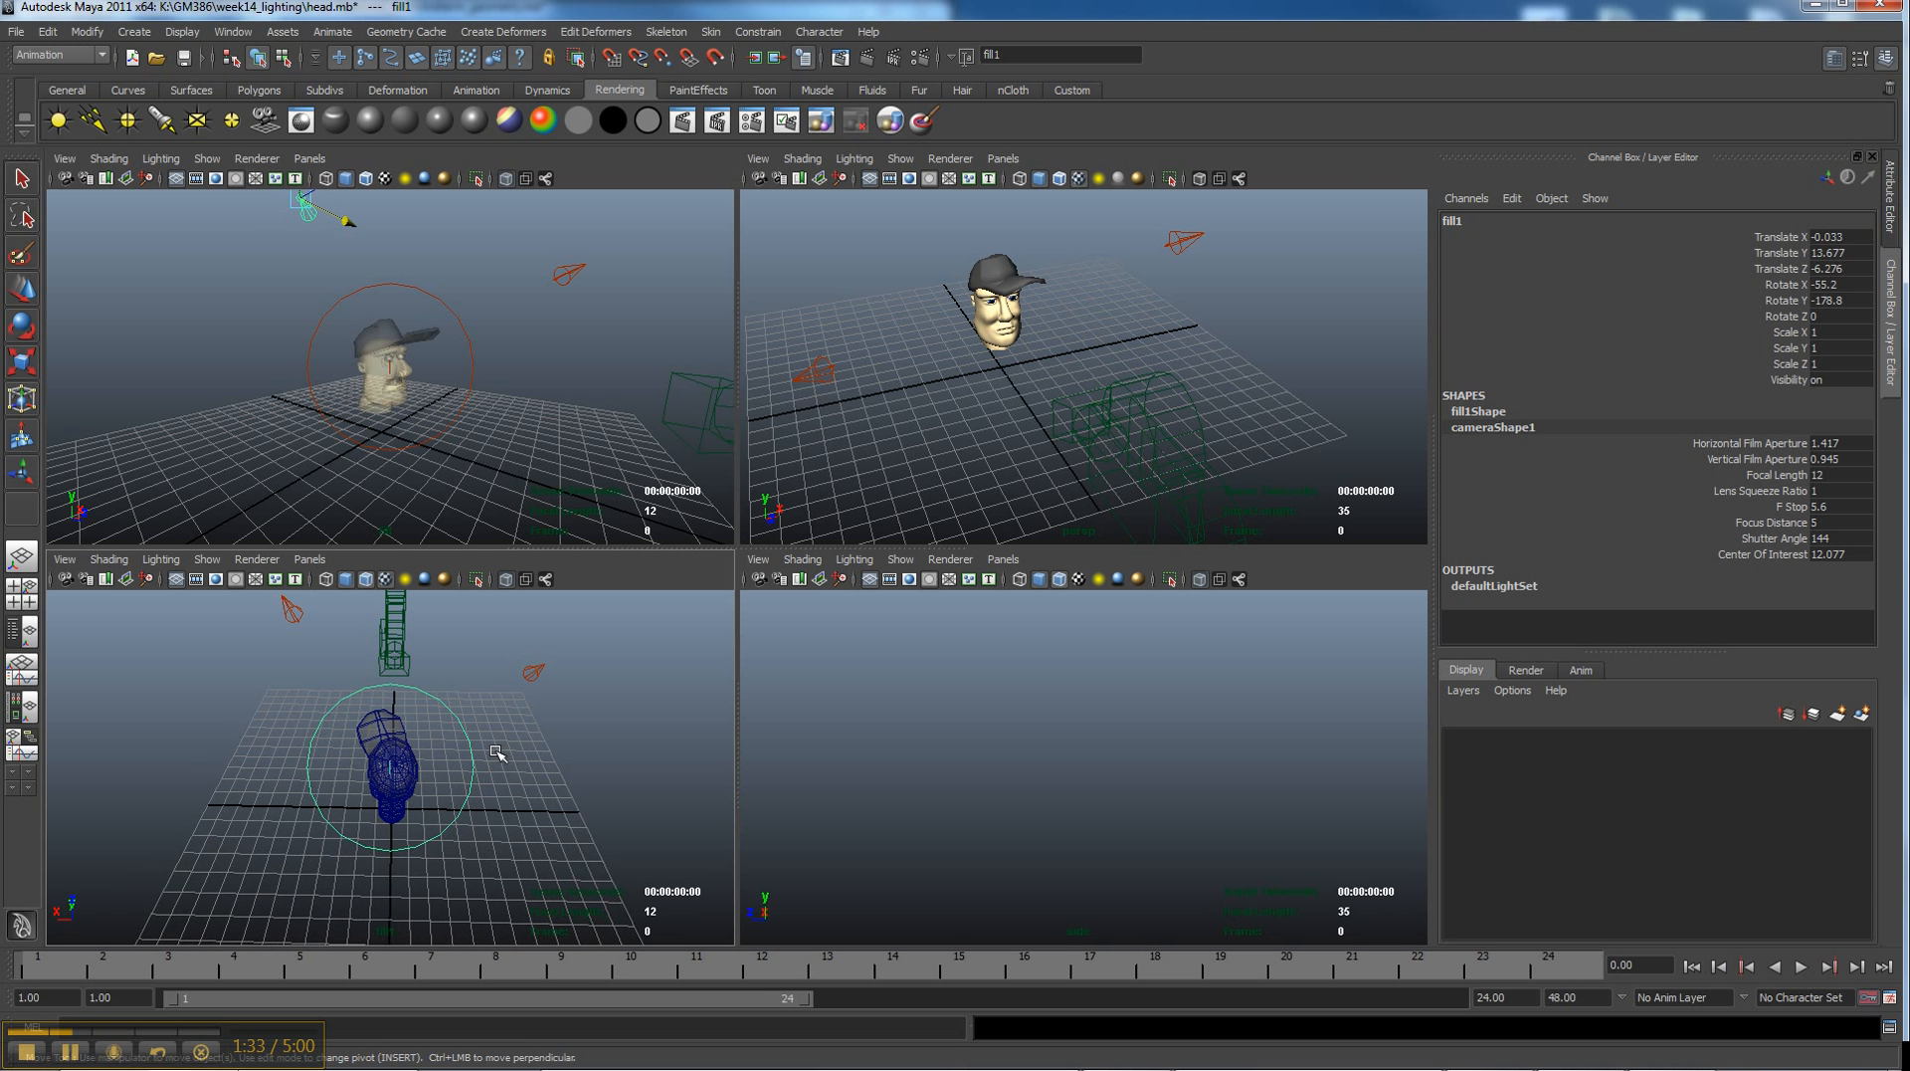
{"action": "right_click_drag", "start_coordinate": [496, 753], "coordinate": [444, 736], "text": "alt"}
Rename the light behind the head as rim
{"action": "left_click_drag", "start_coordinate": [1134, 367], "coordinate": [1090, 391], "text": "alt"}
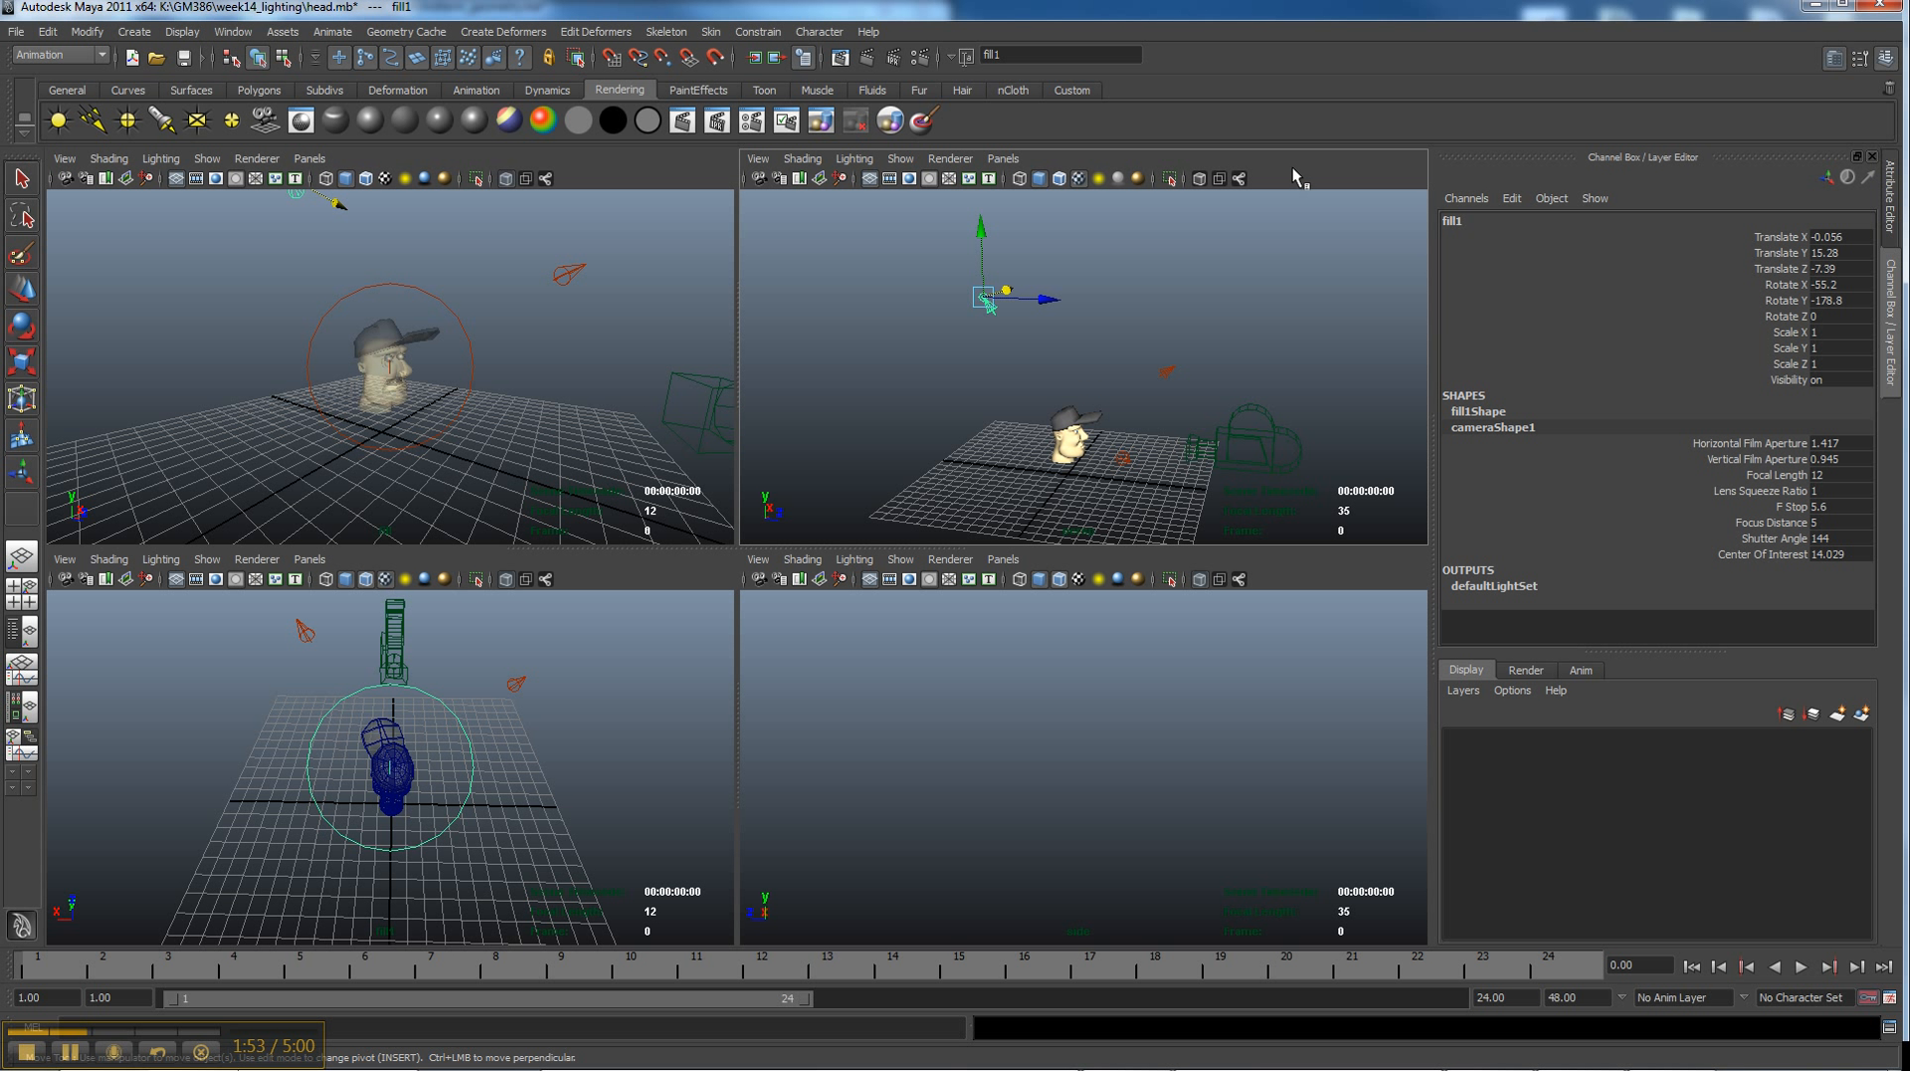
{"action": "left_click", "coordinate": [1480, 221]}
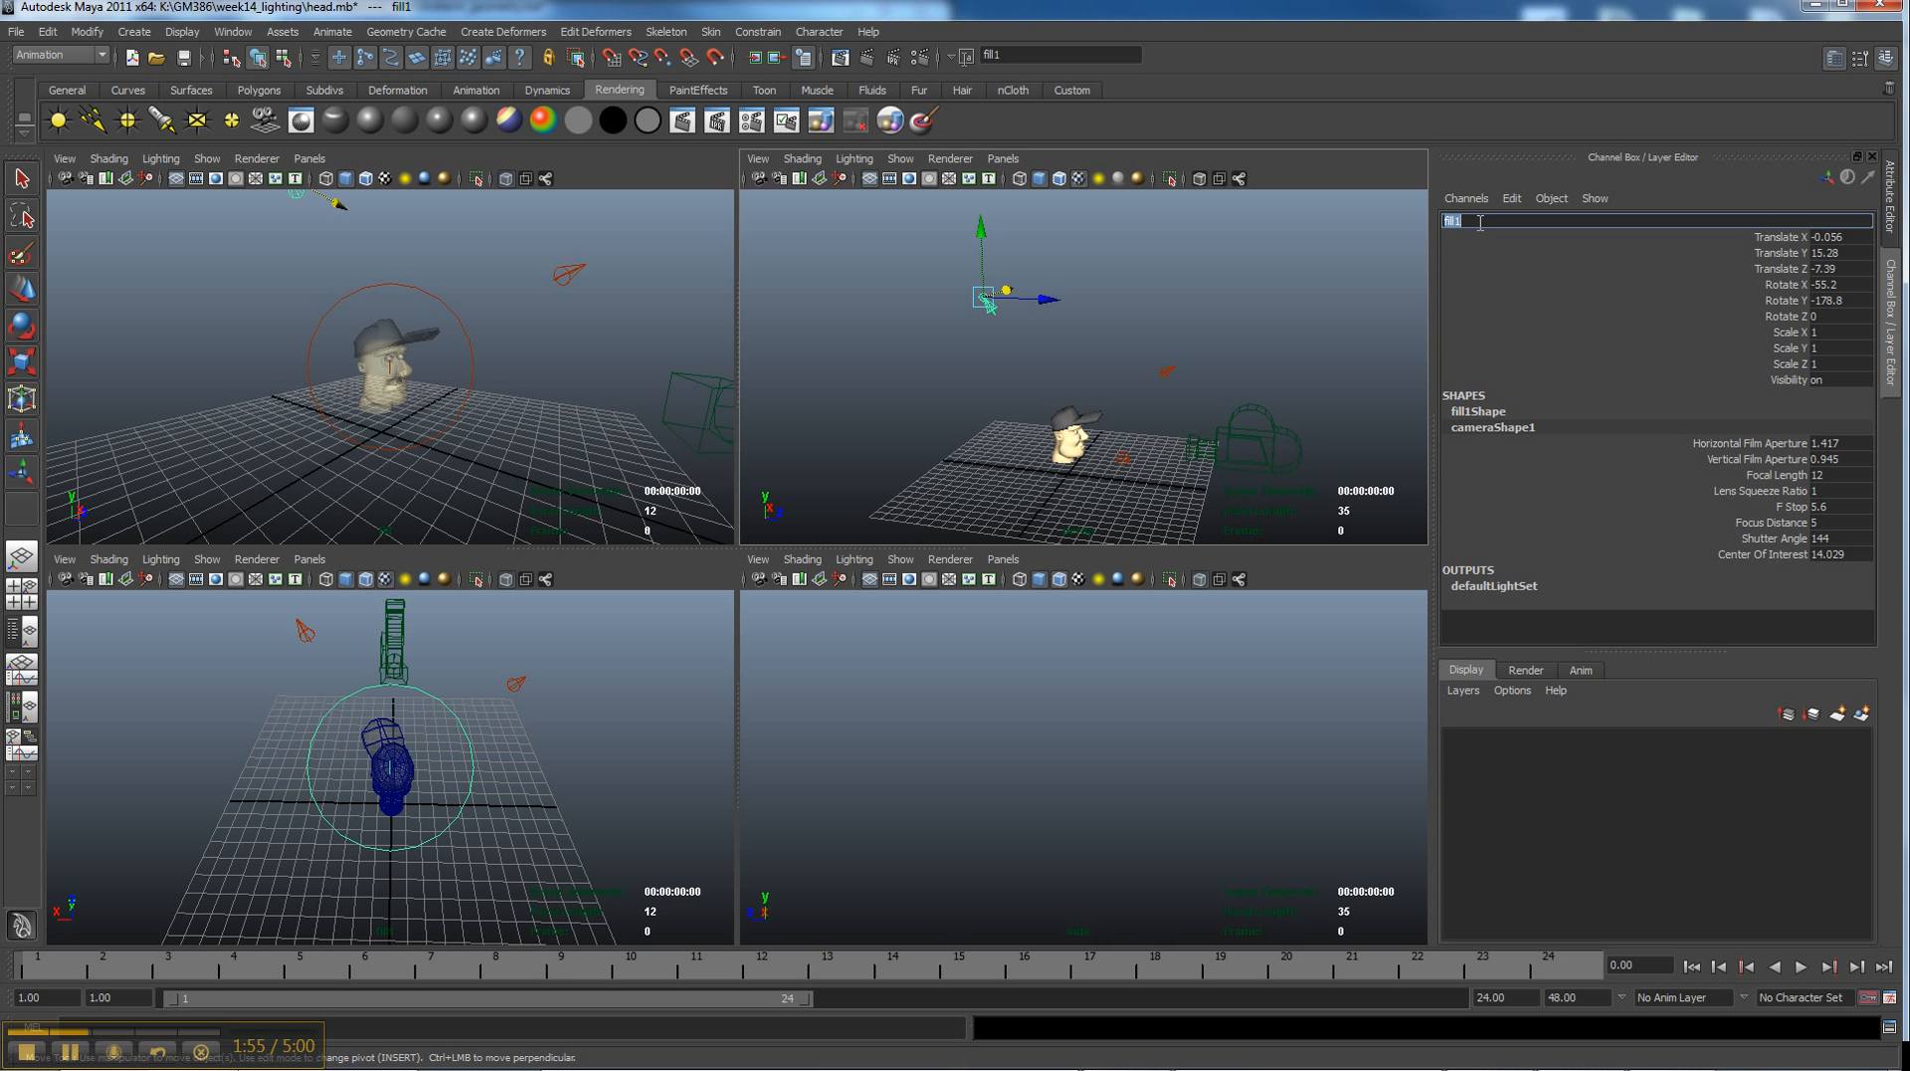
{"action": "type", "text": "rim"}
{"action": "key", "text": "Return"}
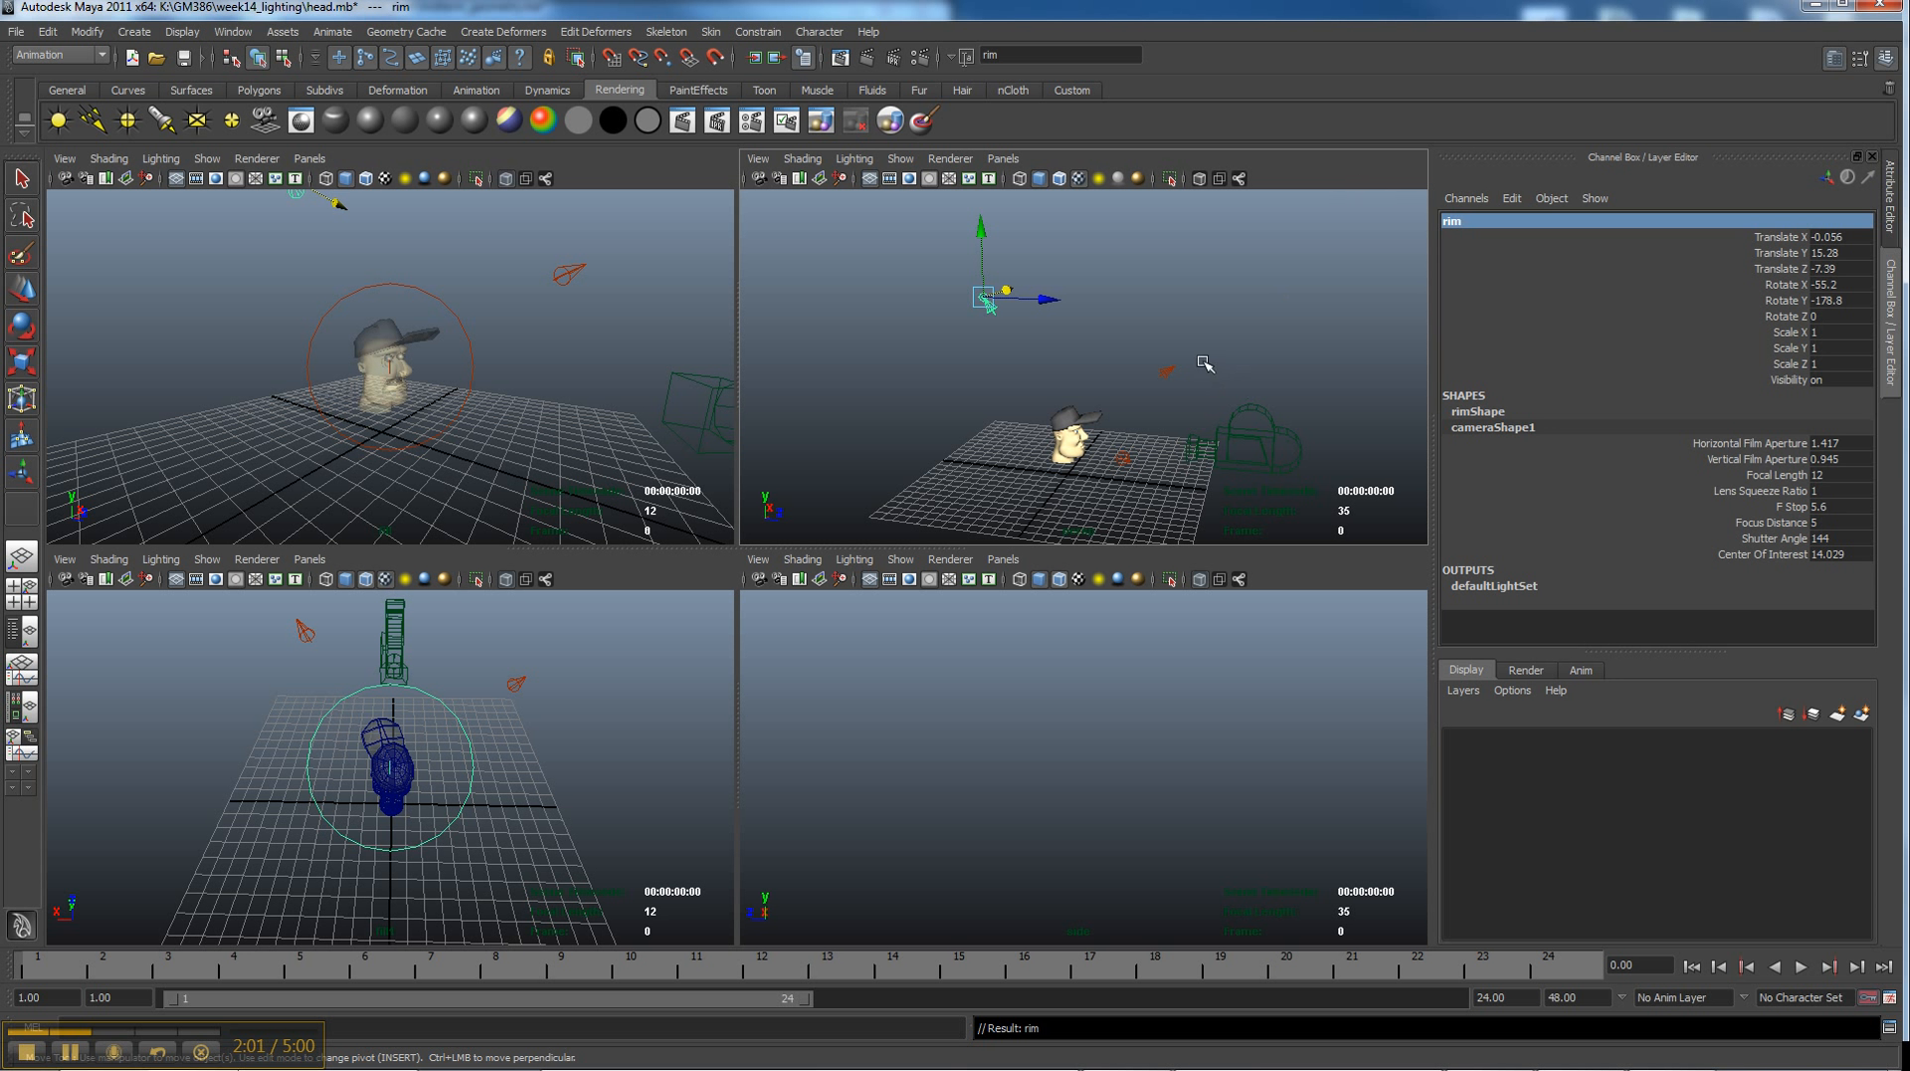
Enable depth map shadows at resolution 1024 on the key light and lighten its shadow color slightly
{"action": "left_click", "coordinate": [1166, 370]}
{"action": "key", "text": "ctrl+a"}
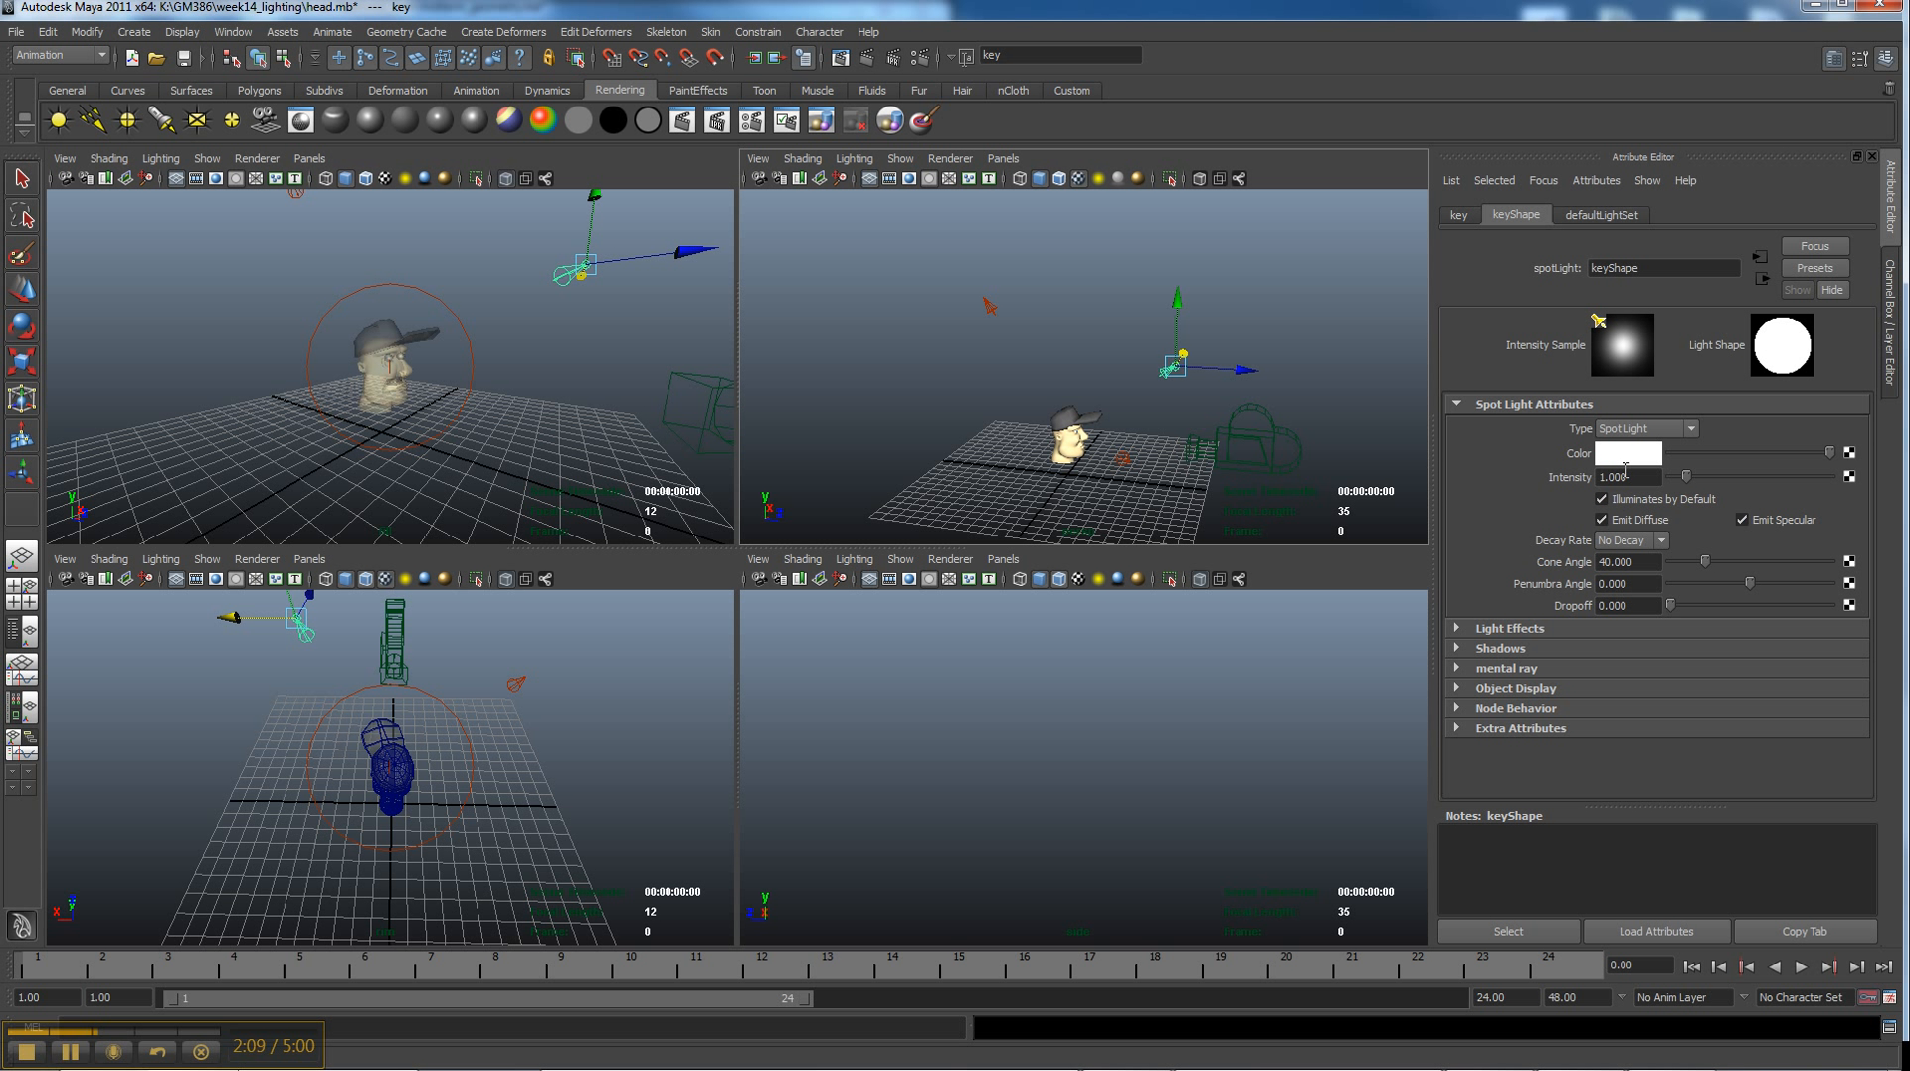
{"action": "left_click", "coordinate": [1557, 652]}
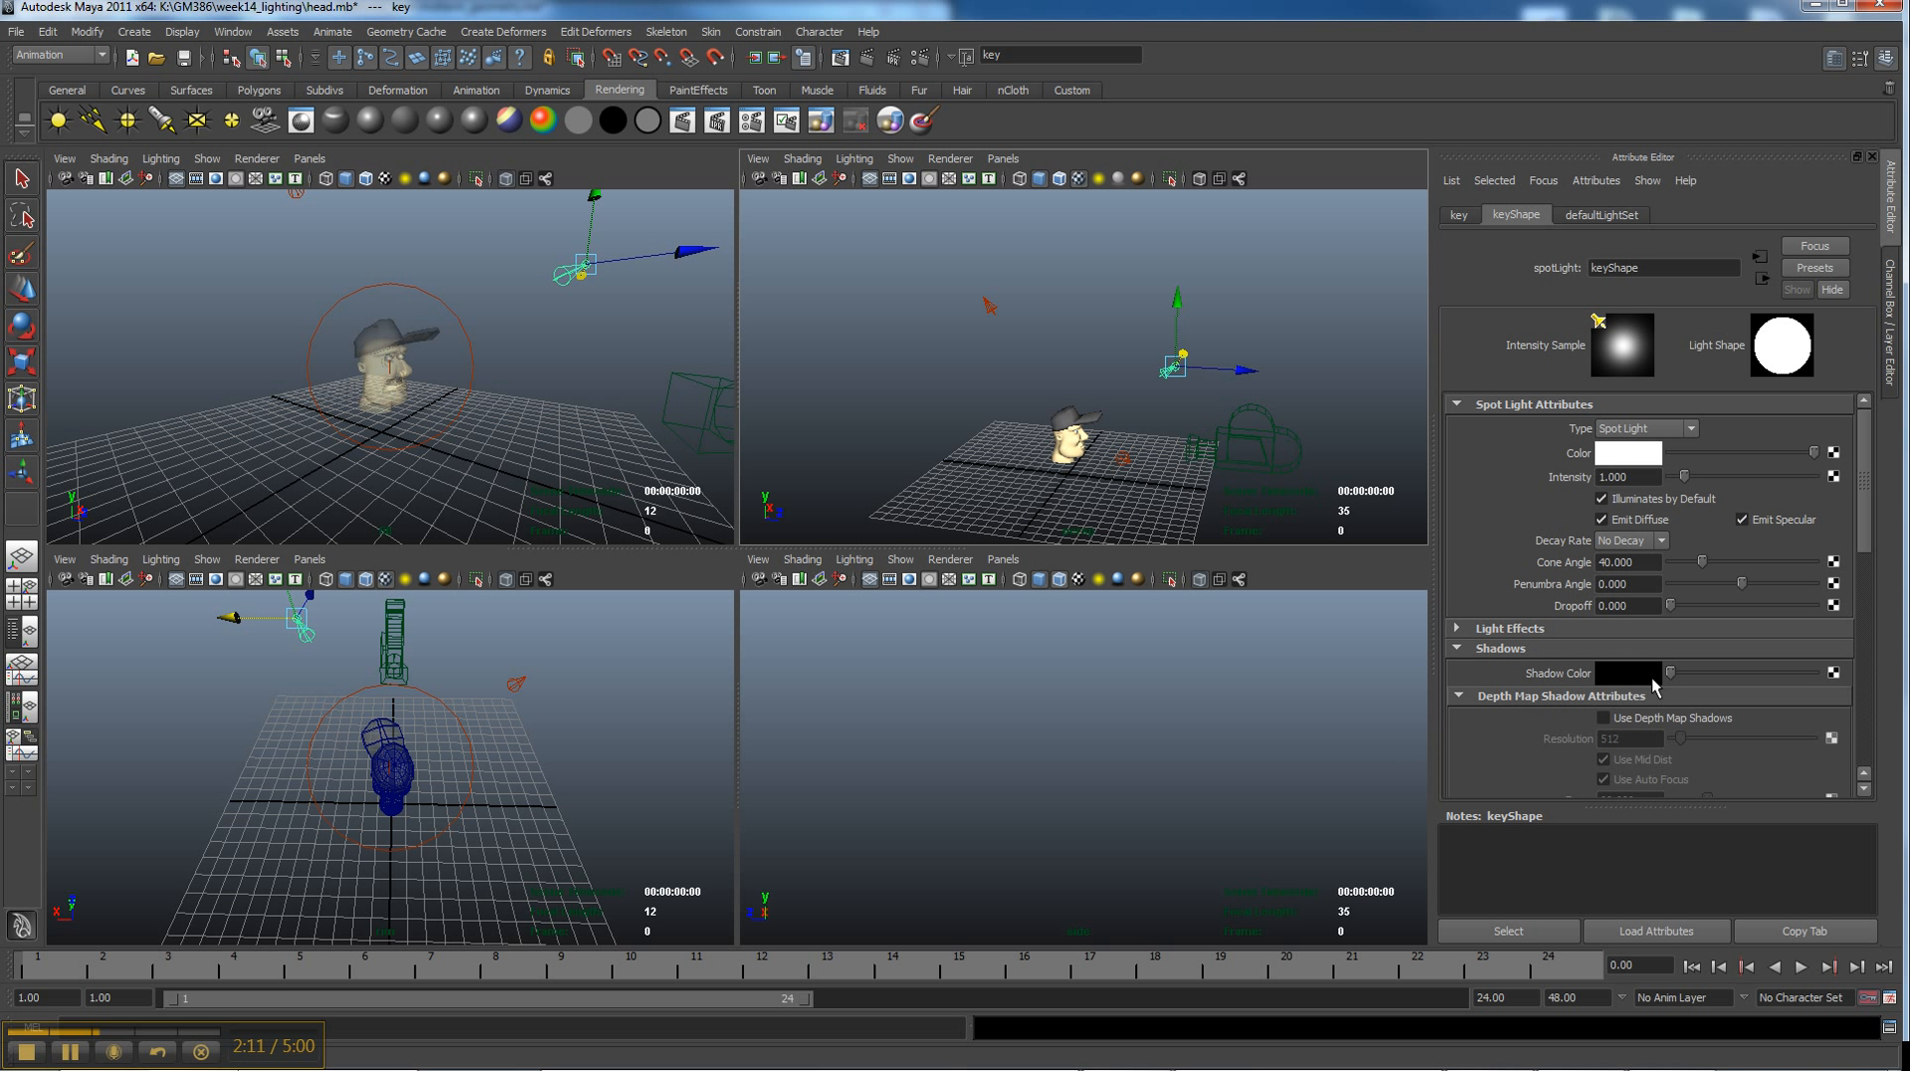
{"action": "left_click", "coordinate": [1639, 718]}
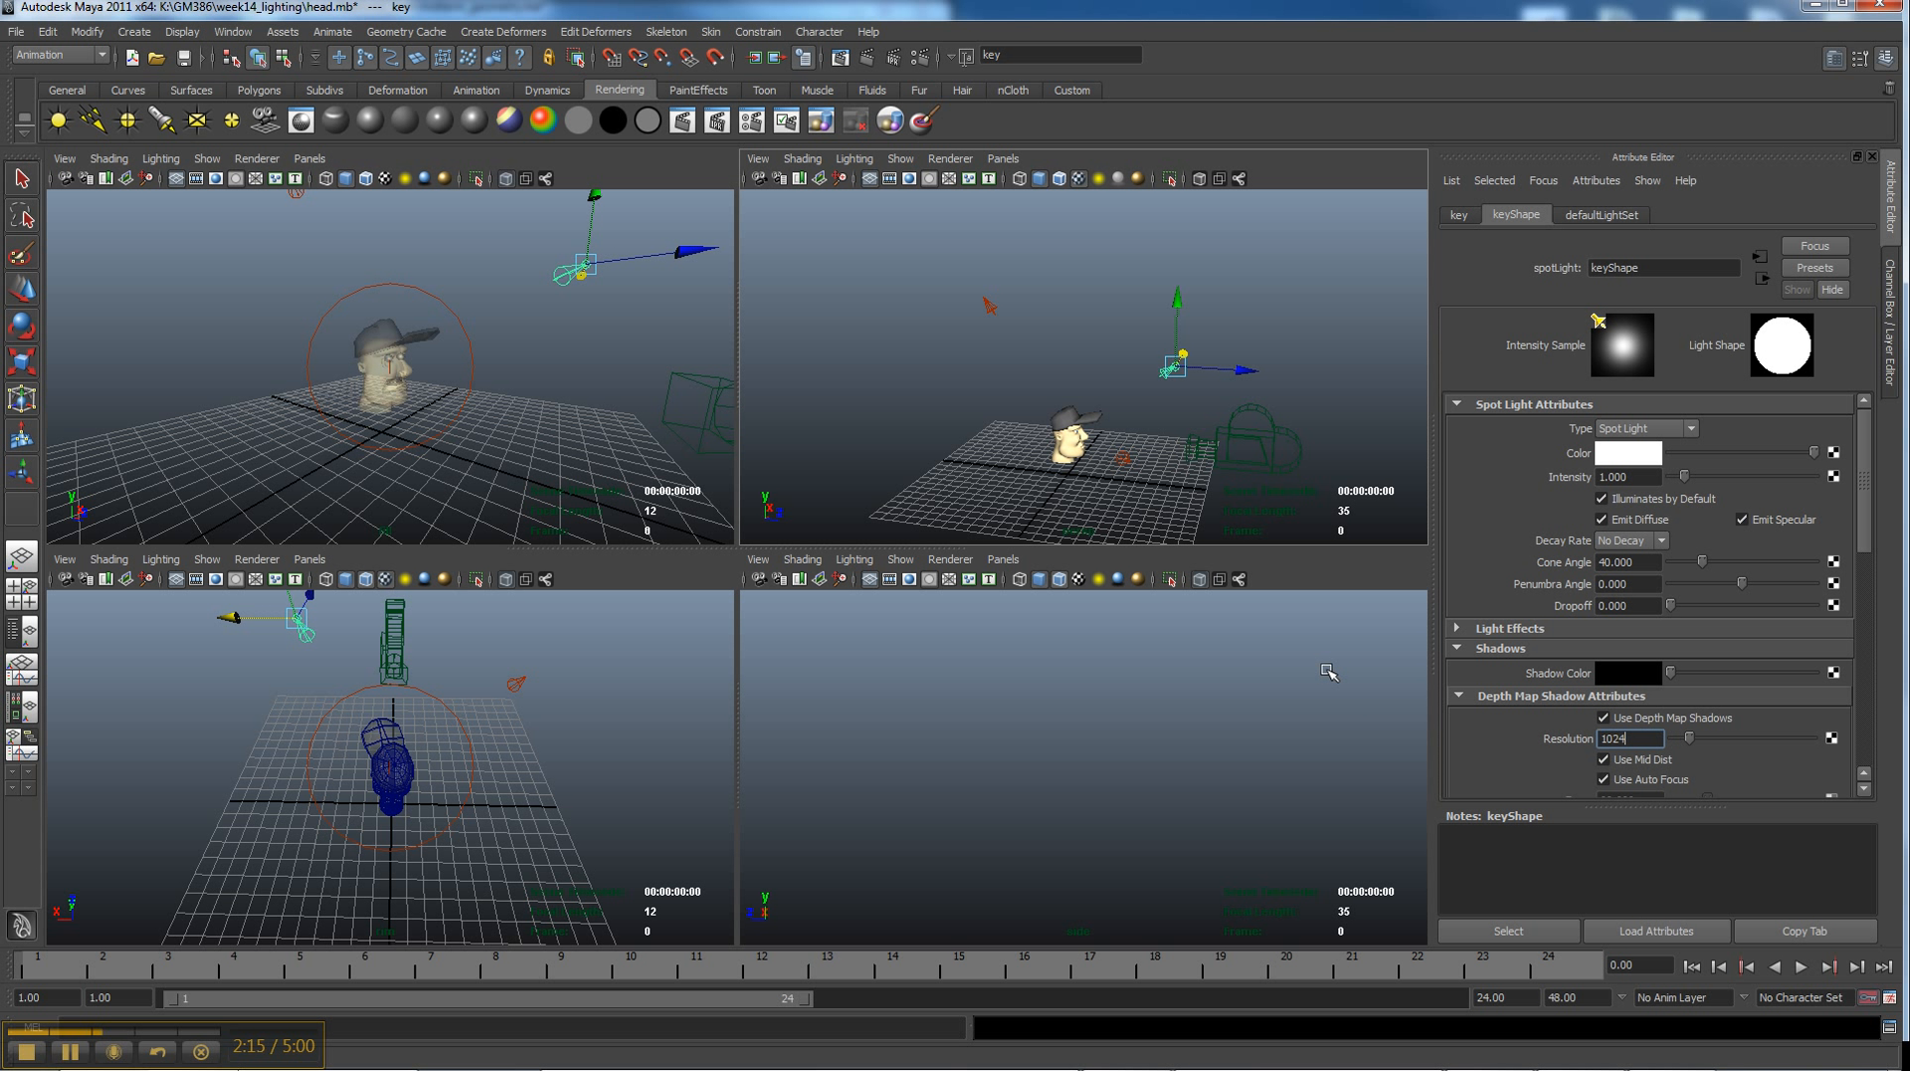
{"action": "scroll", "coordinate": [1707, 557], "scroll_direction": "down", "scroll_amount": 5}
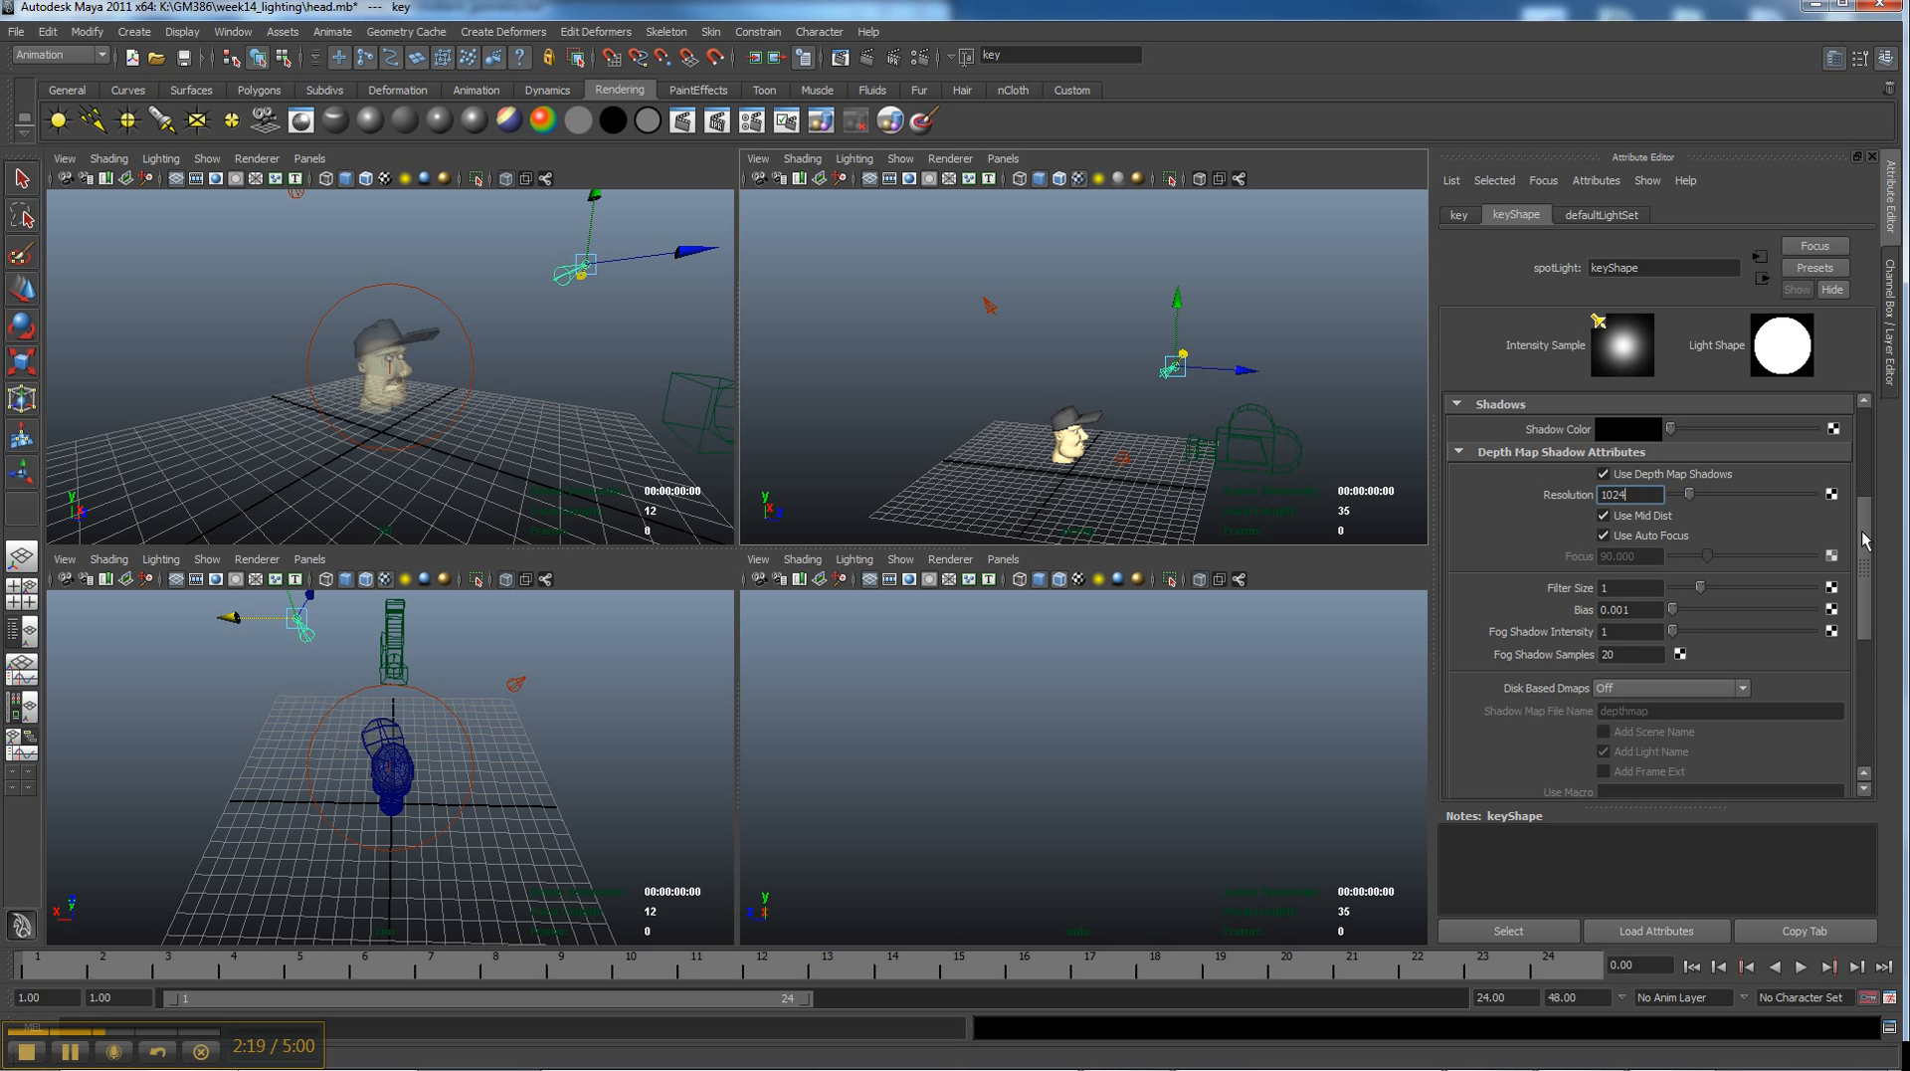
{"action": "scroll", "coordinate": [1863, 540], "scroll_direction": "up", "scroll_amount": 2}
{"action": "mouse_move", "coordinate": [1673, 533]}
{"action": "left_mouse_down"}
{"action": "mouse_move", "coordinate": [1713, 534]}
{"action": "mouse_move", "coordinate": [1688, 534]}
{"action": "left_mouse_up"}
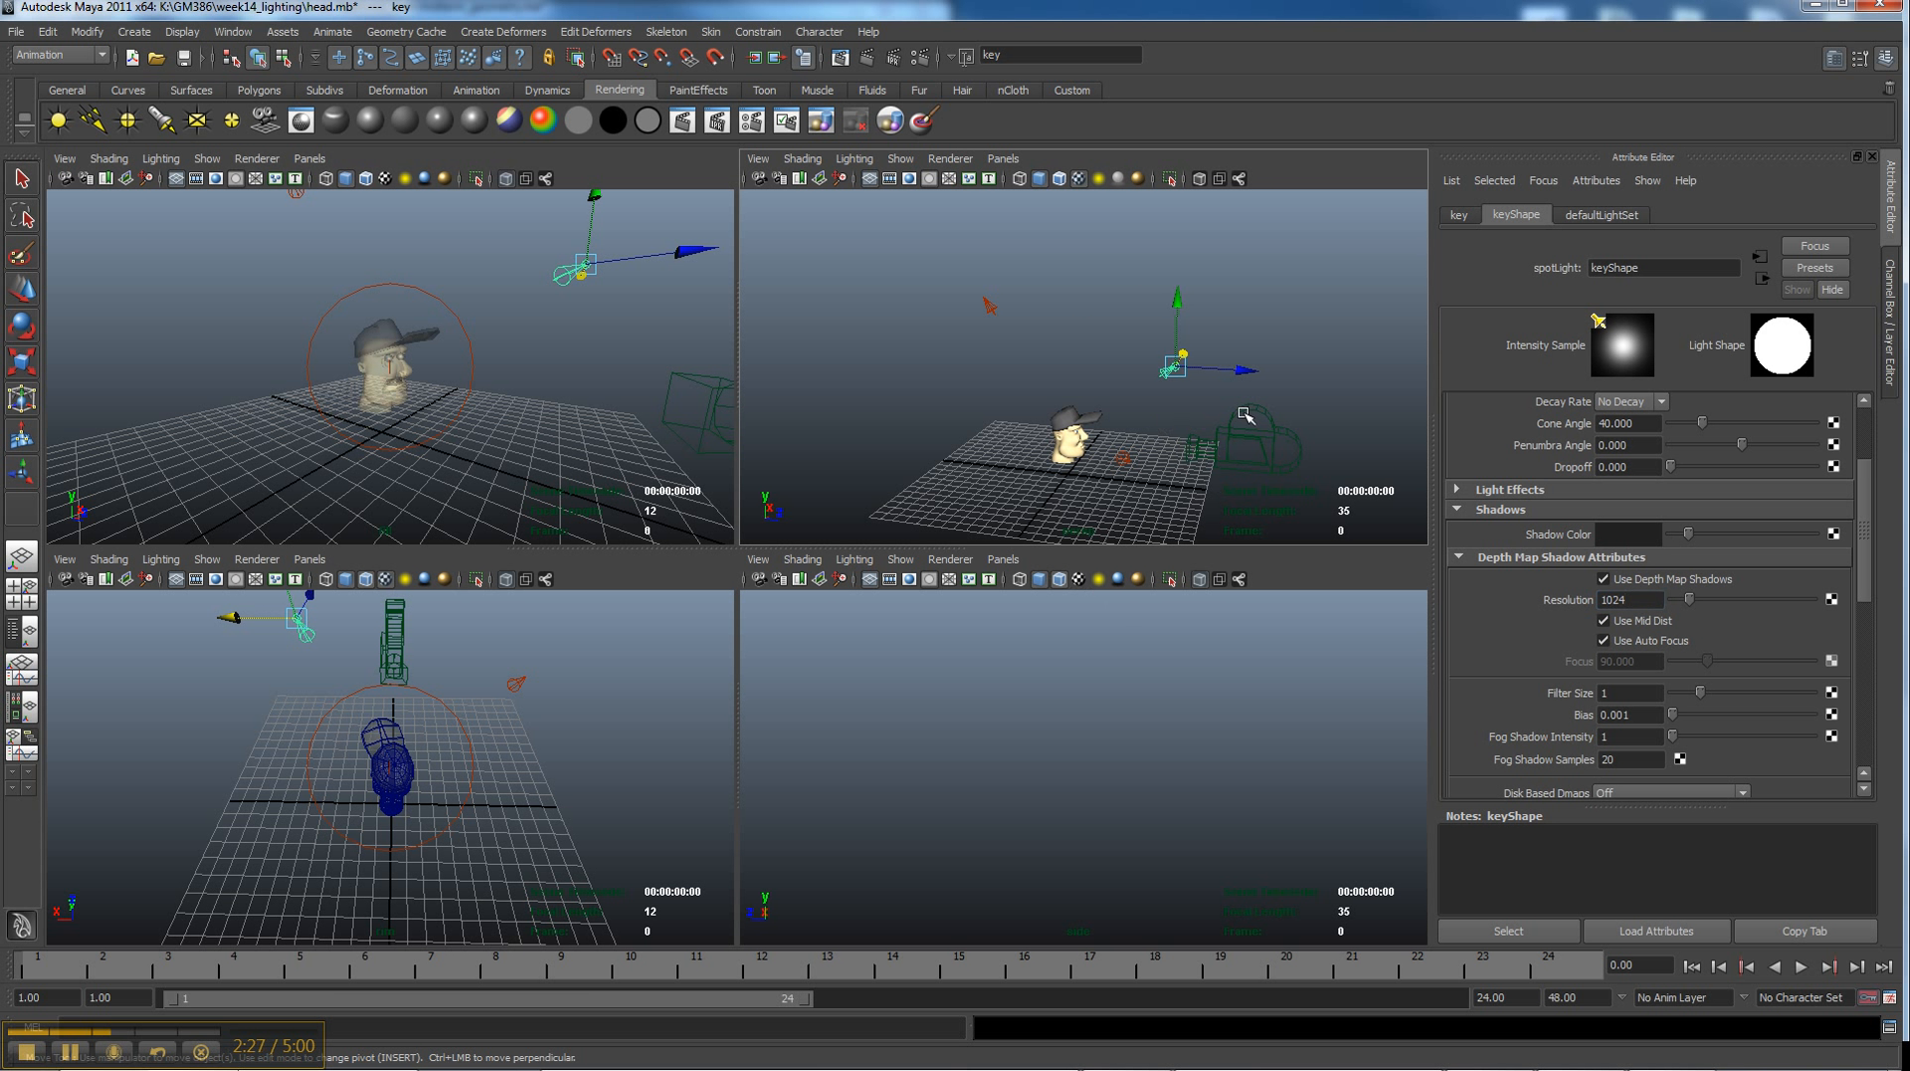
Look through camera1 in the empty view panel with the resolution gate shown, and dolly in to frame the head
{"action": "left_click", "coordinate": [1210, 486]}
{"action": "left_click", "coordinate": [1003, 559]}
{"action": "left_click", "coordinate": [1015, 639]}
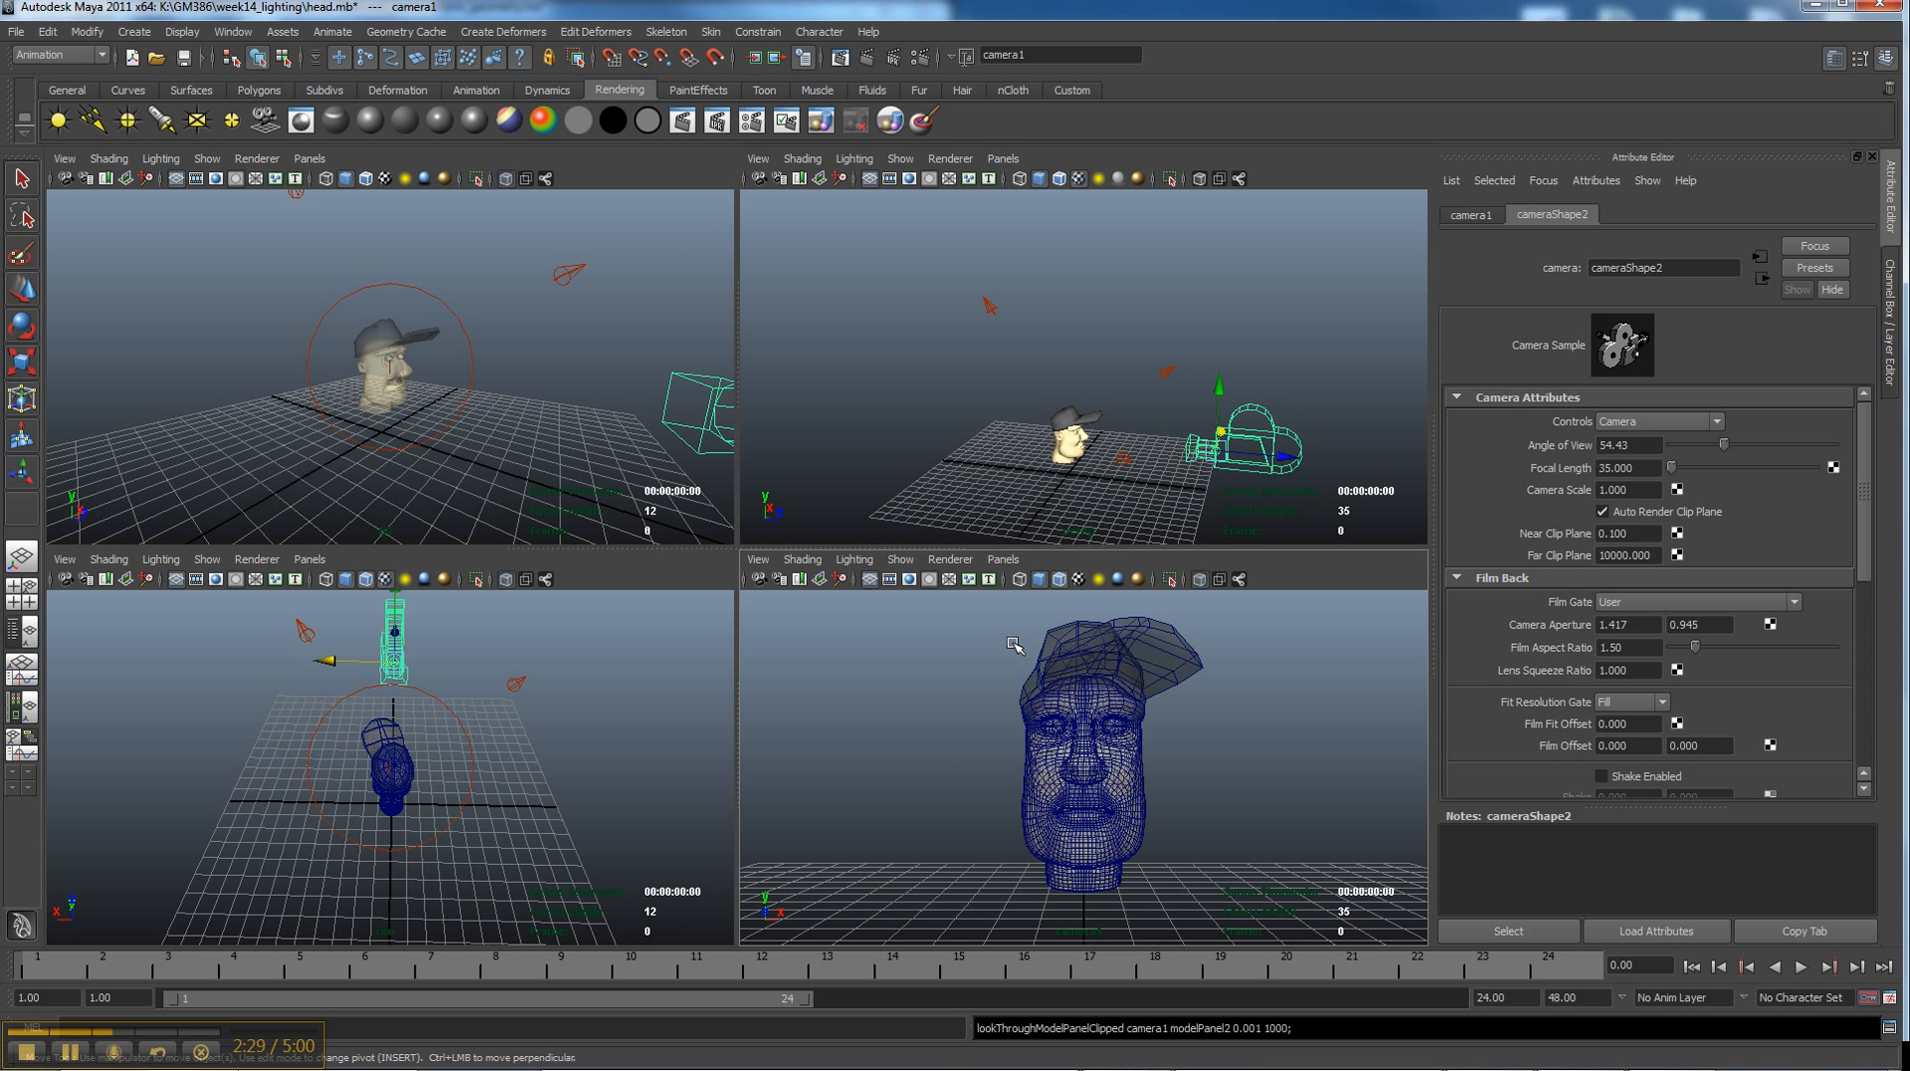
{"action": "left_click", "coordinate": [909, 580]}
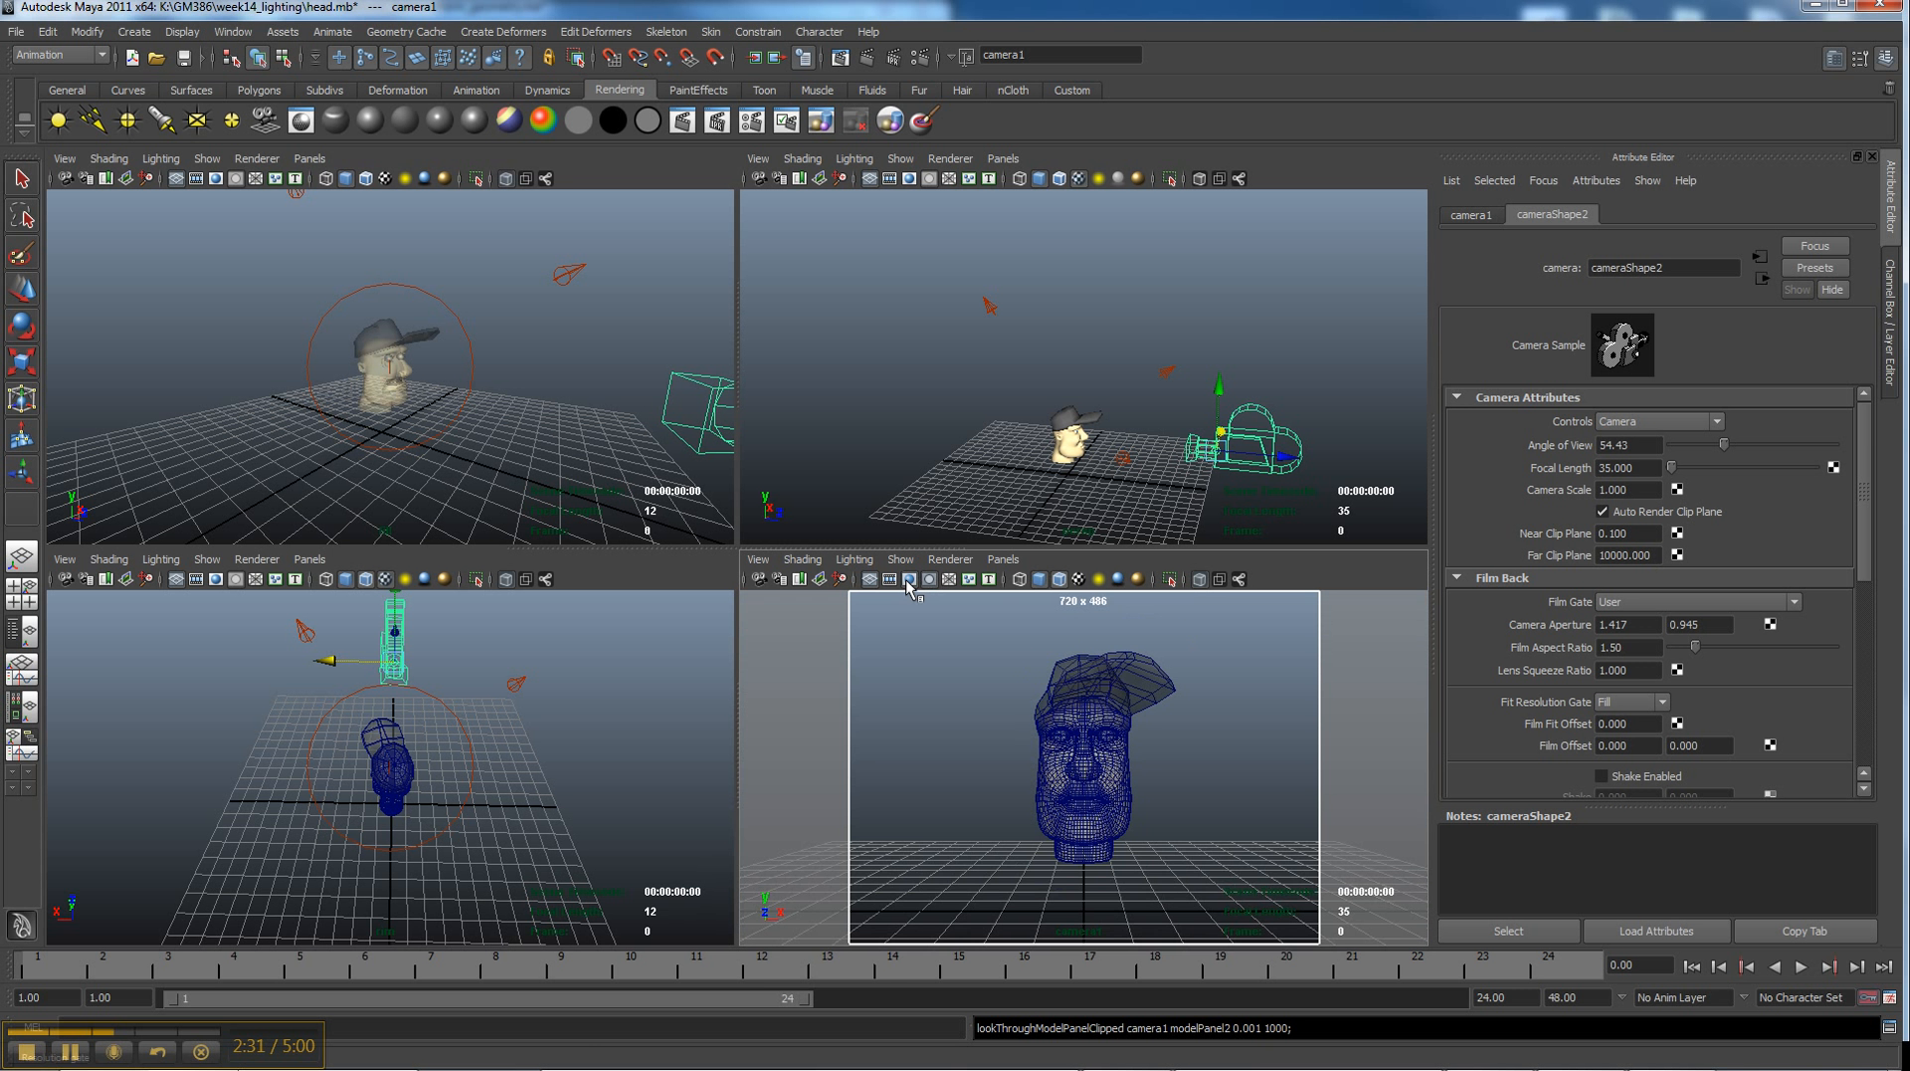
{"action": "right_click_drag", "start_coordinate": [1107, 732], "coordinate": [1239, 733], "text": "alt"}
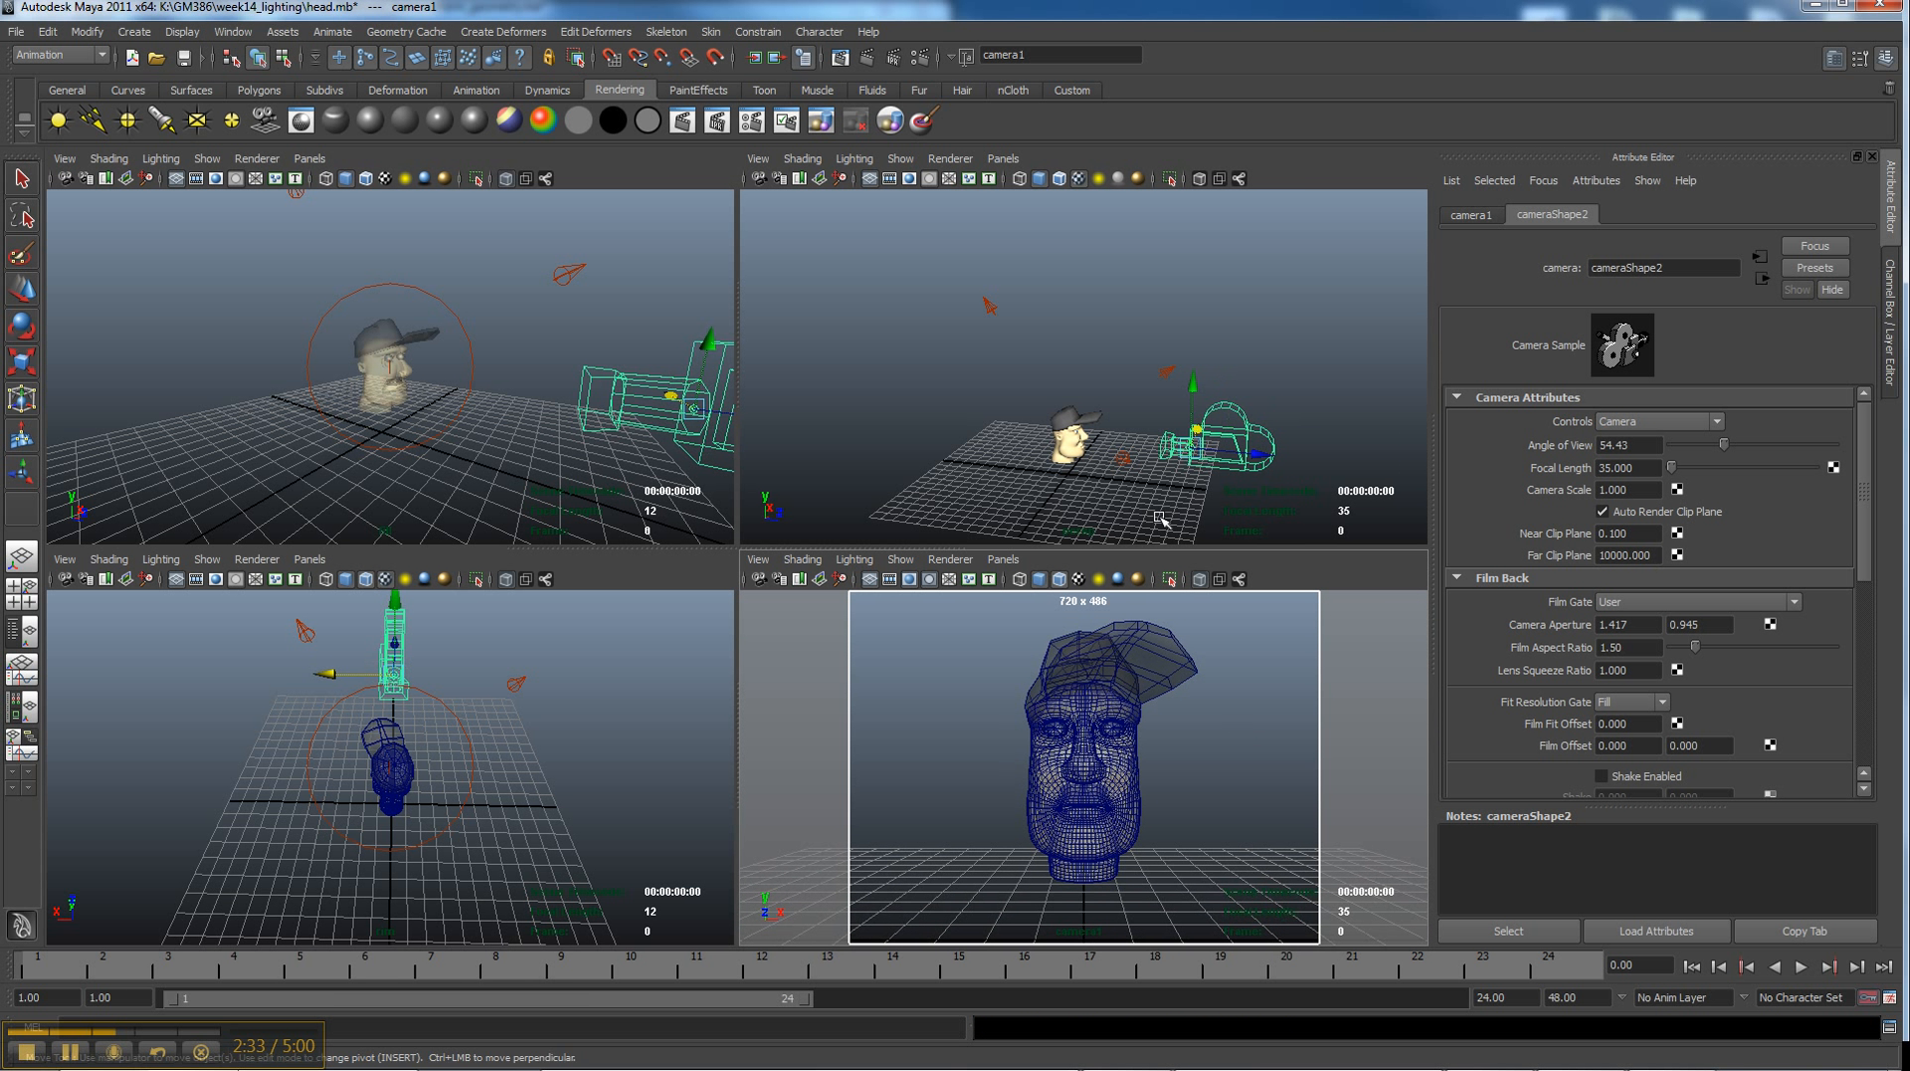
Render the current frame from camera1 and place the render window beside the perspective and camera views
{"action": "left_click", "coordinate": [868, 57]}
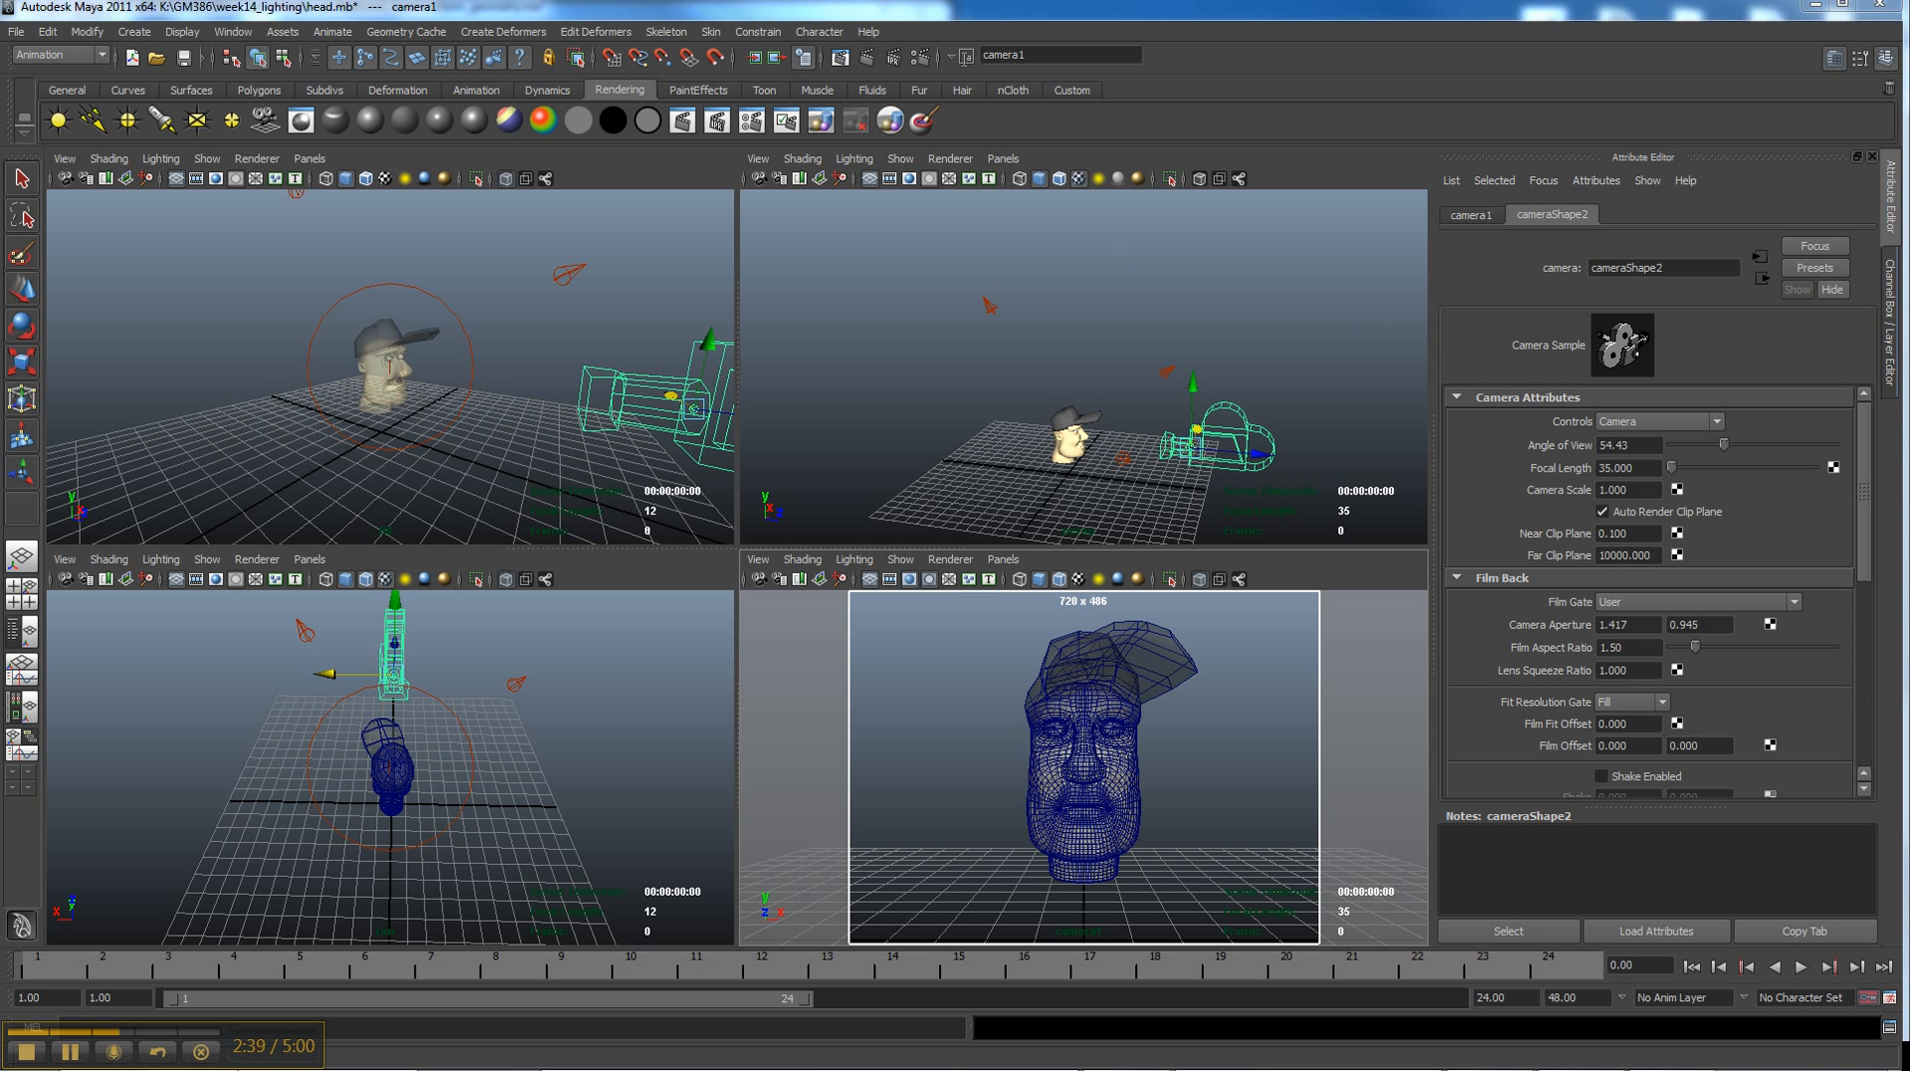
{"action": "left_click_drag", "start_coordinate": [1698, 119], "coordinate": [376, 70]}
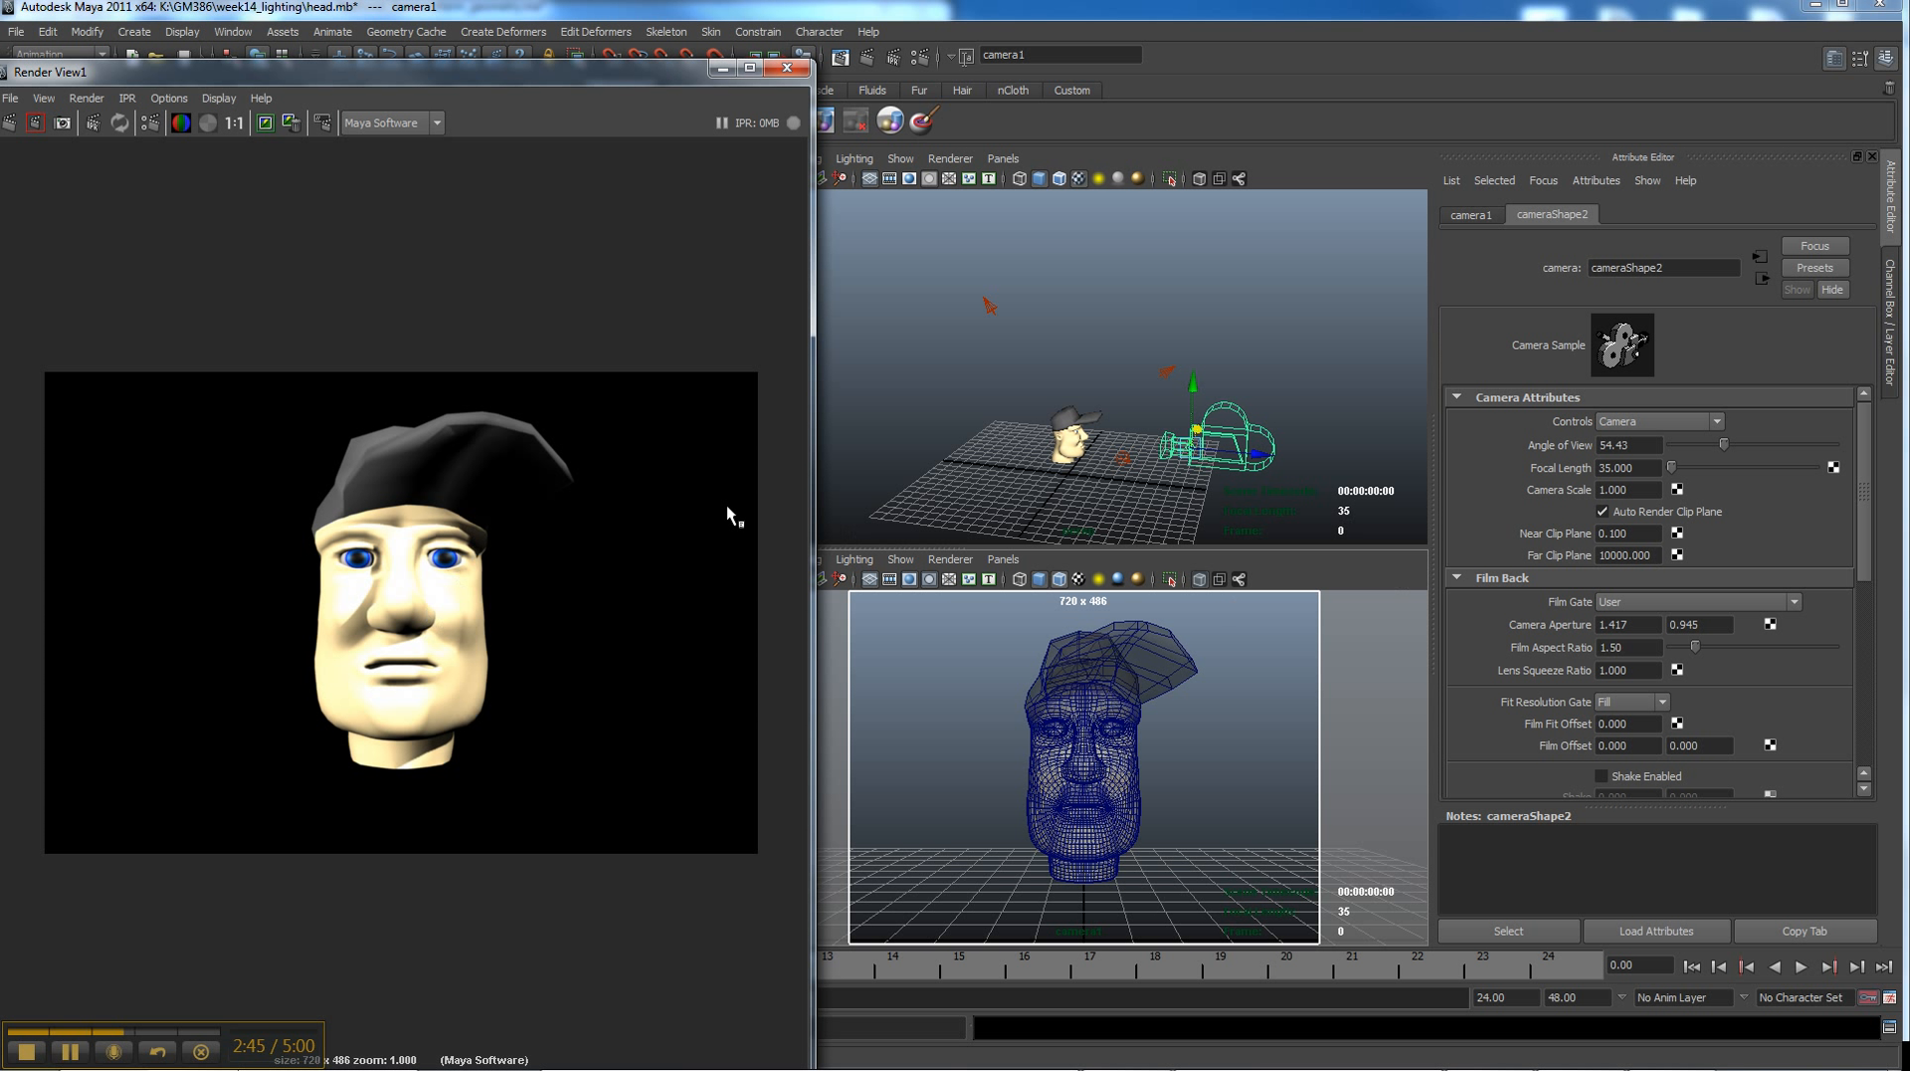
Set the intensity of the fill spotlight in front of the head to 0.5
{"action": "left_click", "coordinate": [1124, 462]}
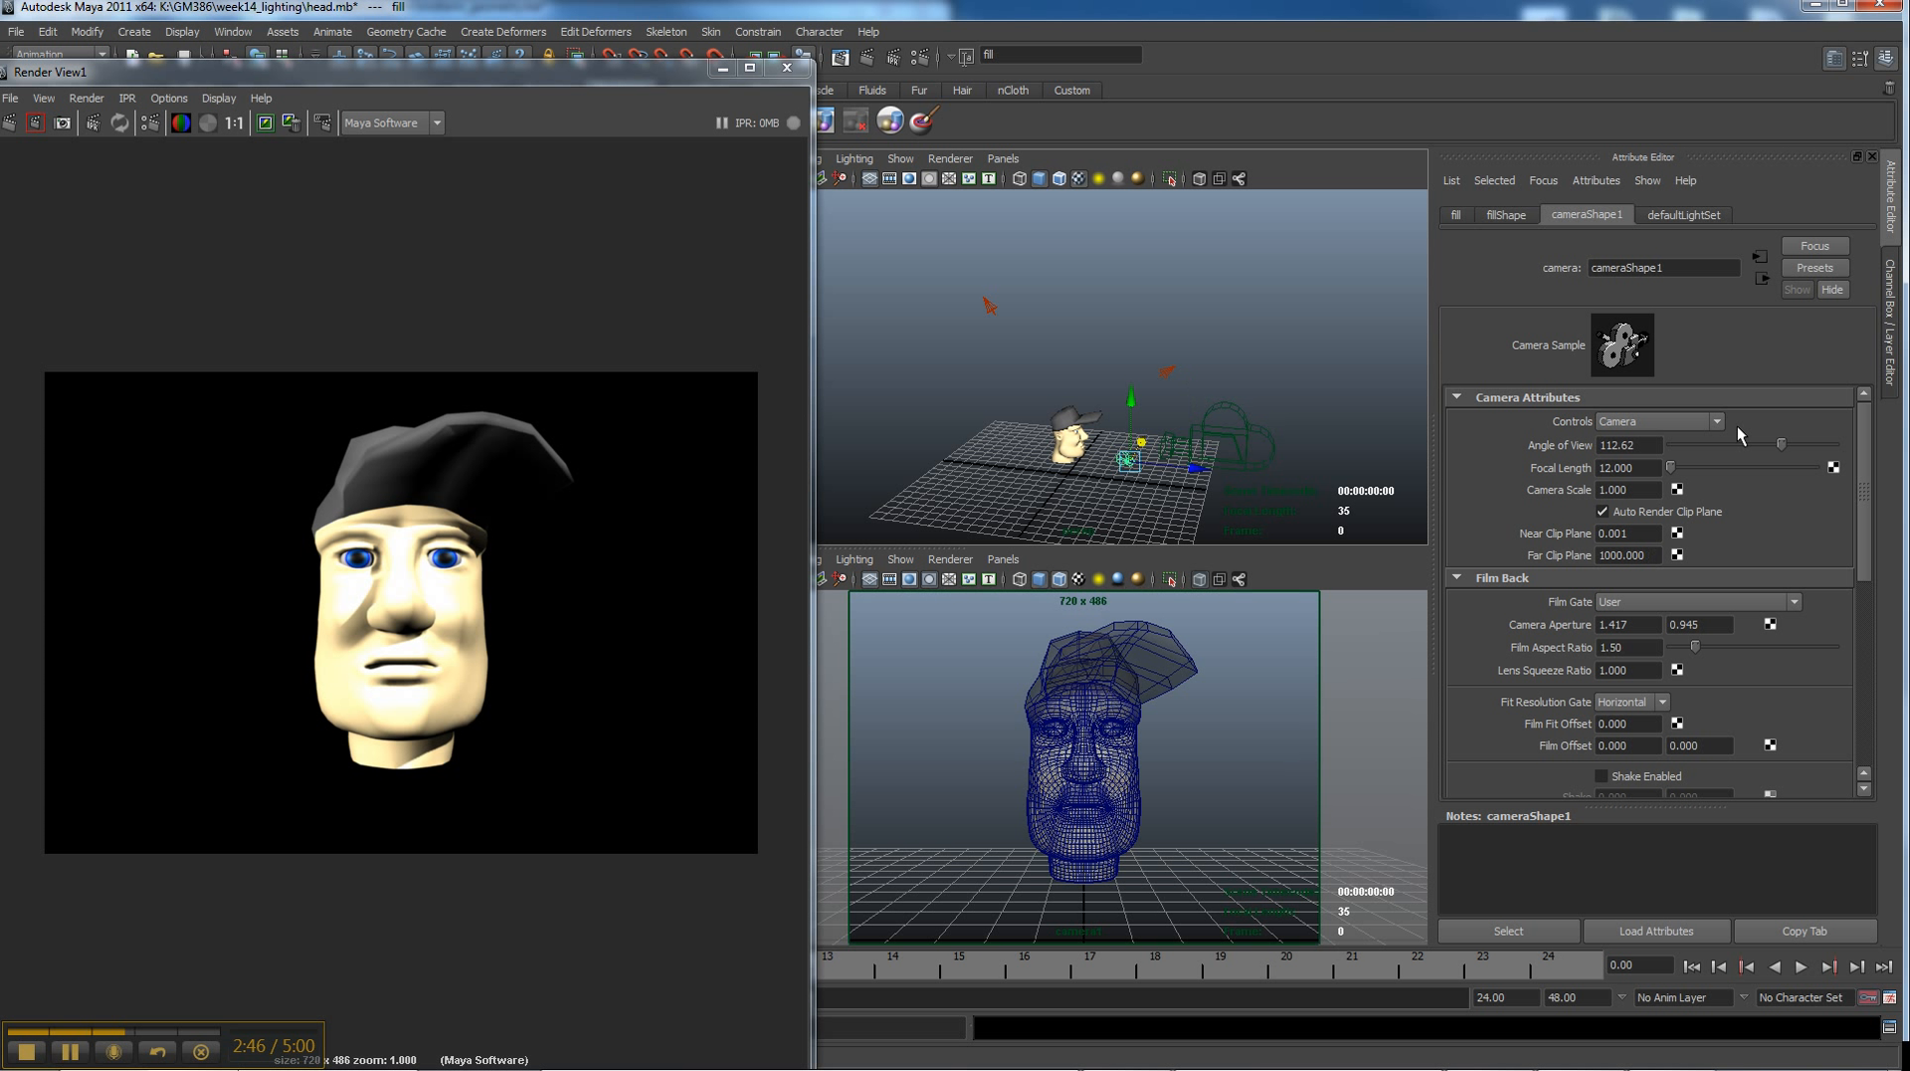
{"action": "left_click", "coordinate": [1498, 214]}
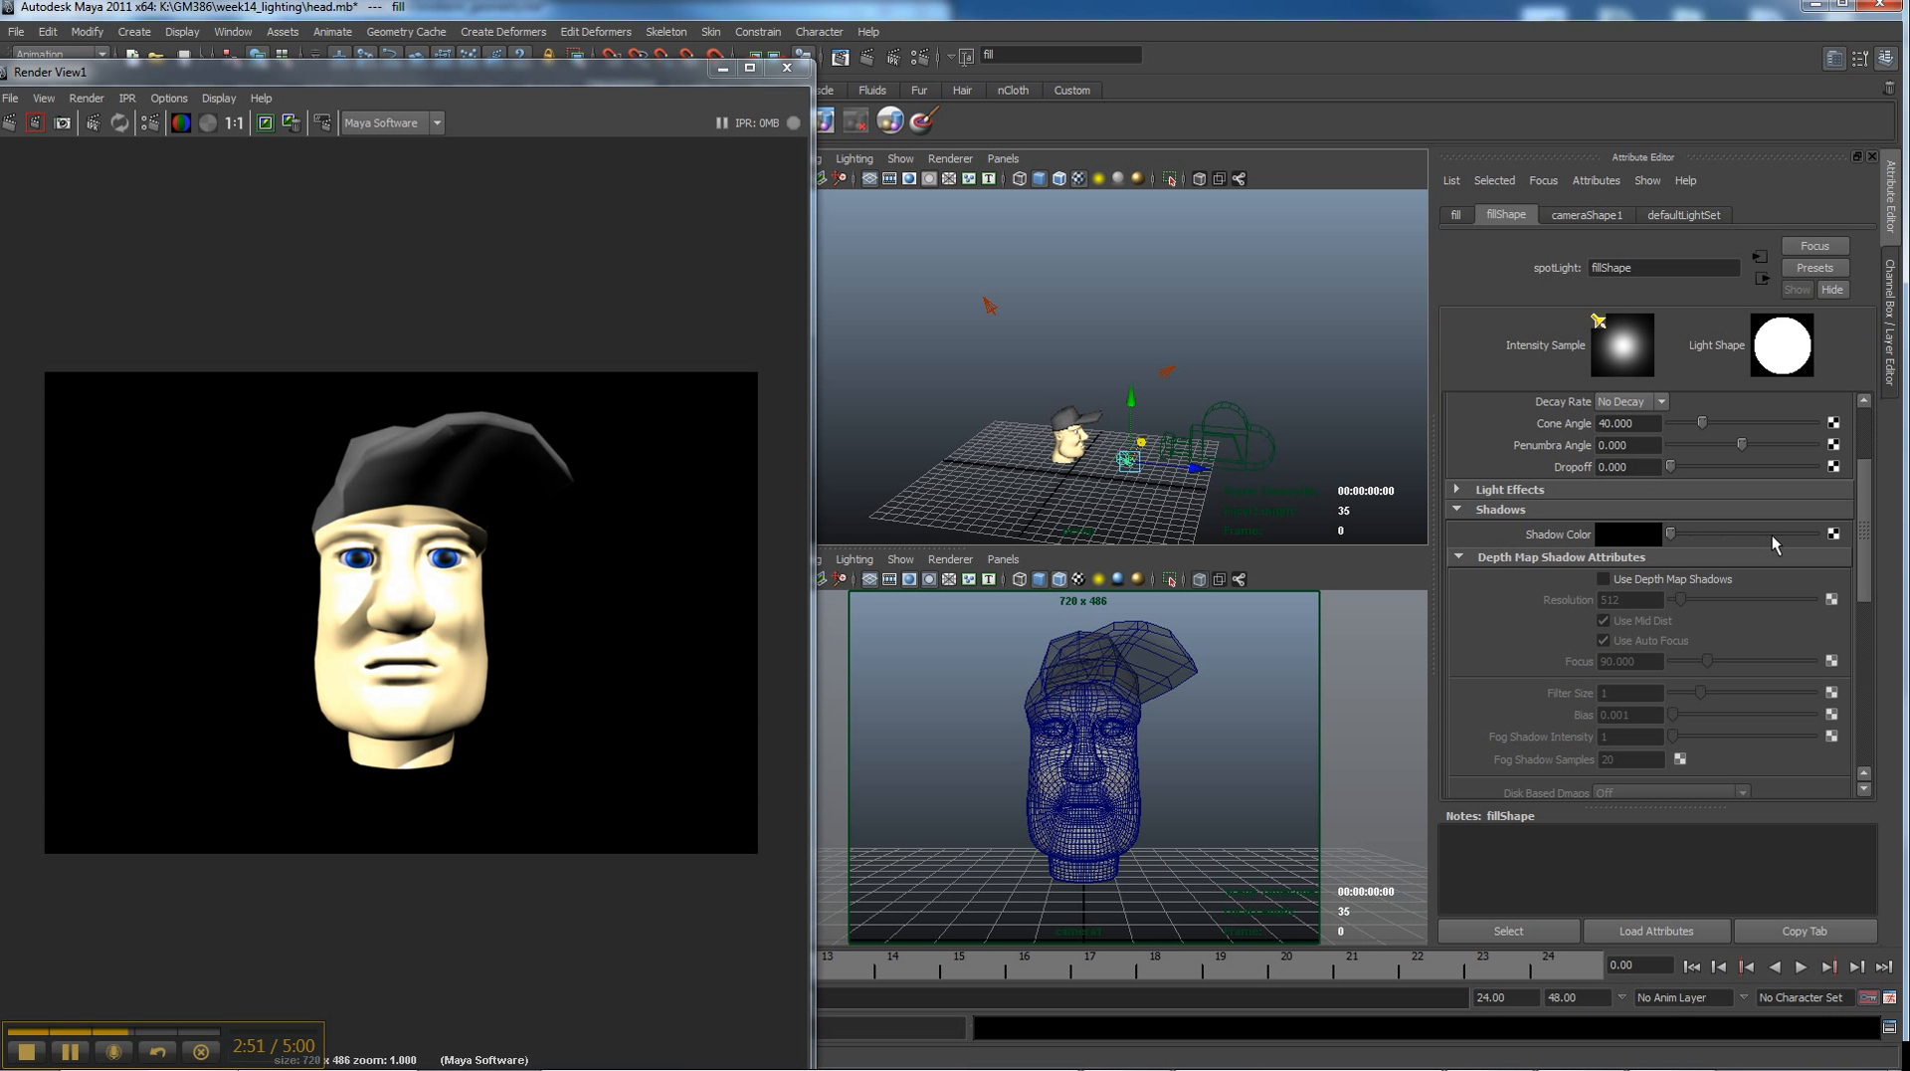
{"action": "scroll", "coordinate": [1853, 533], "scroll_direction": "up", "scroll_amount": 3}
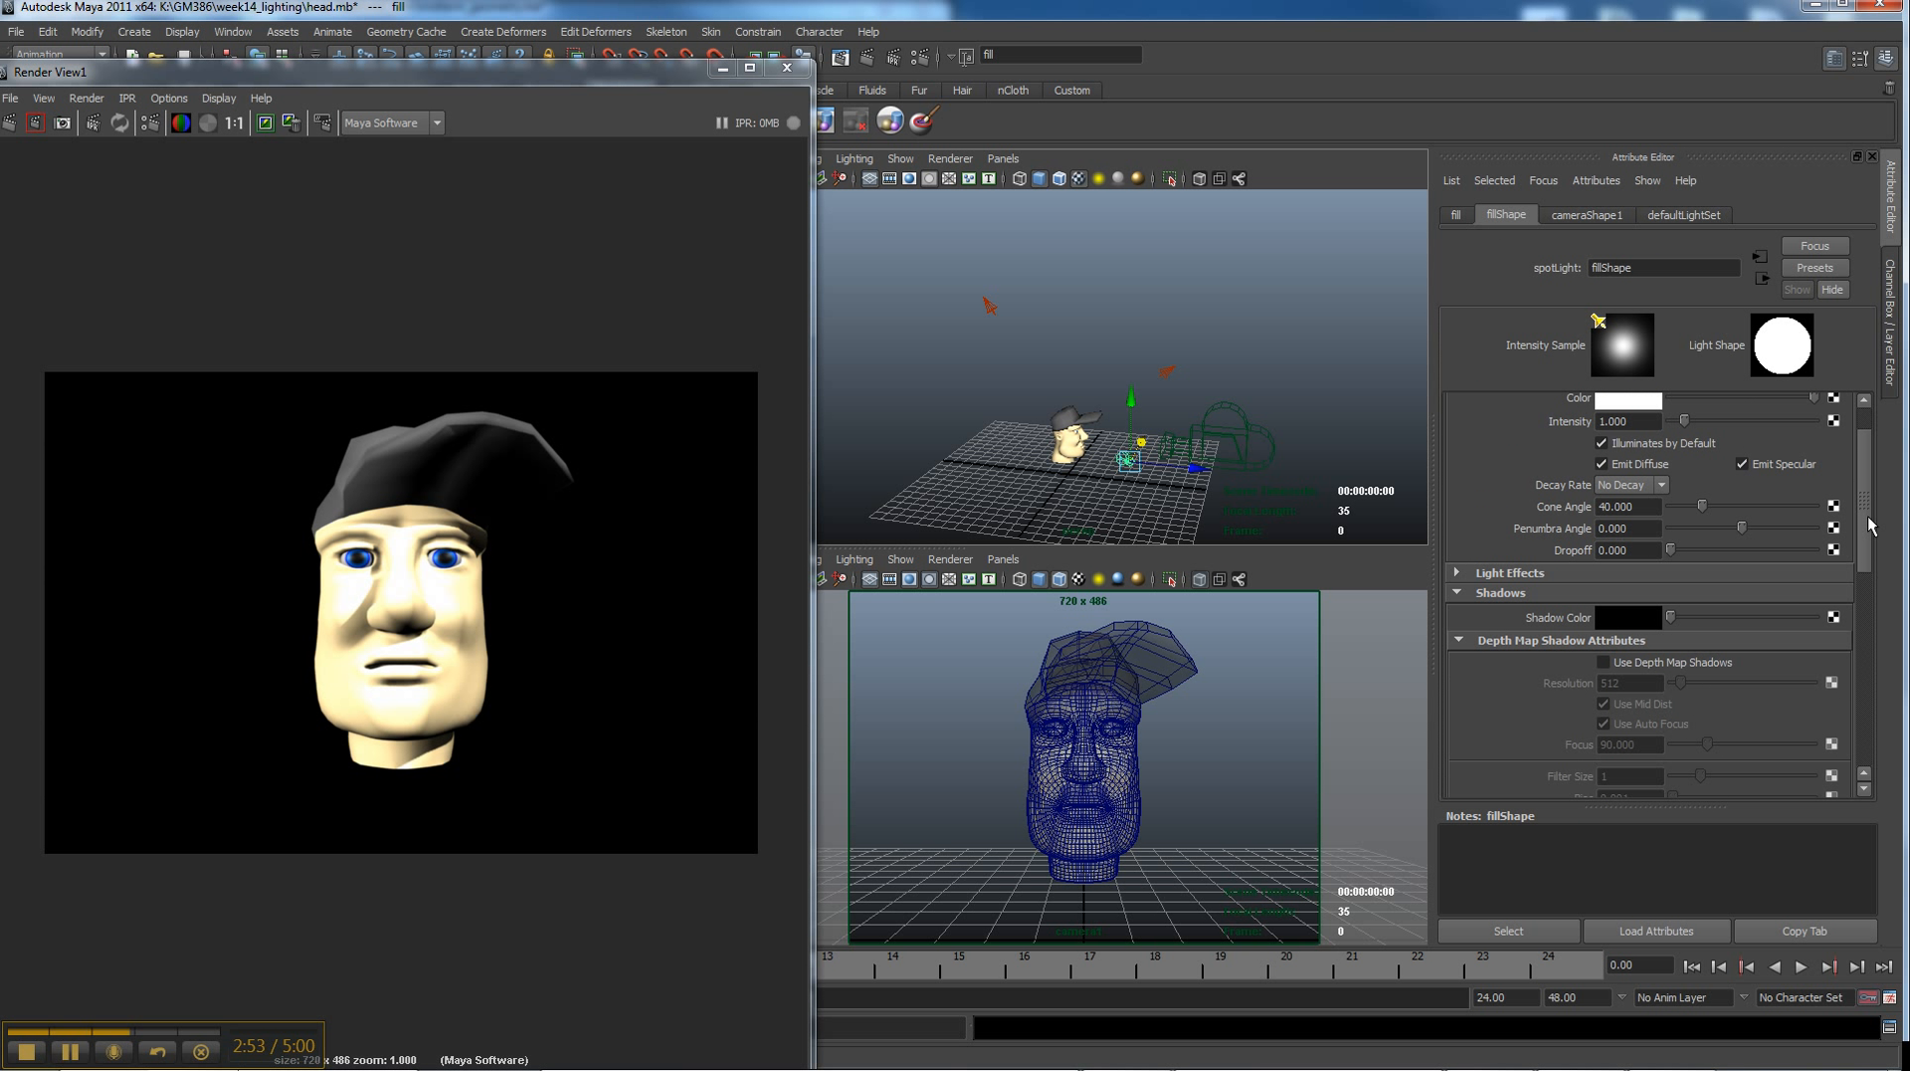
{"action": "scroll", "coordinate": [1866, 486], "scroll_direction": "up", "scroll_amount": 1}
{"action": "double_click", "coordinate": [1640, 473]}
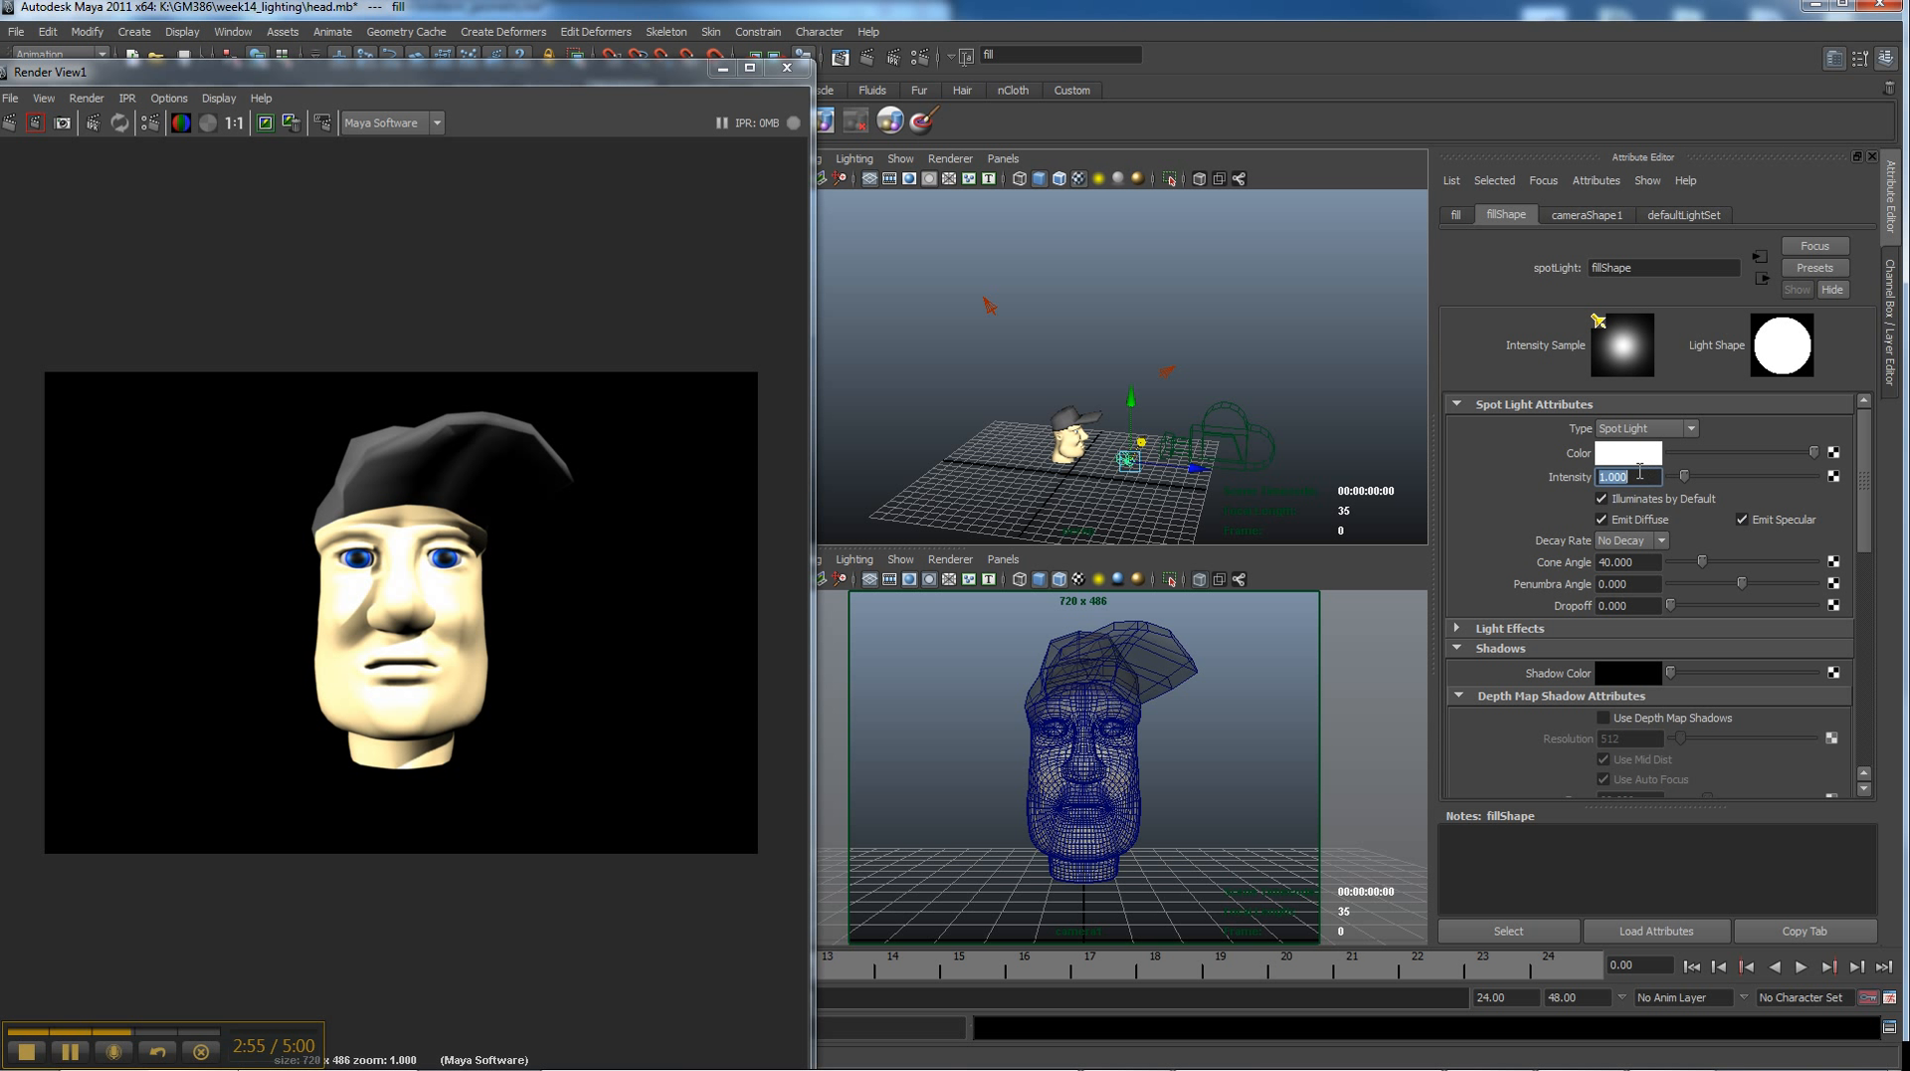
{"action": "type", "text": "0.5"}
{"action": "key", "text": "Return"}
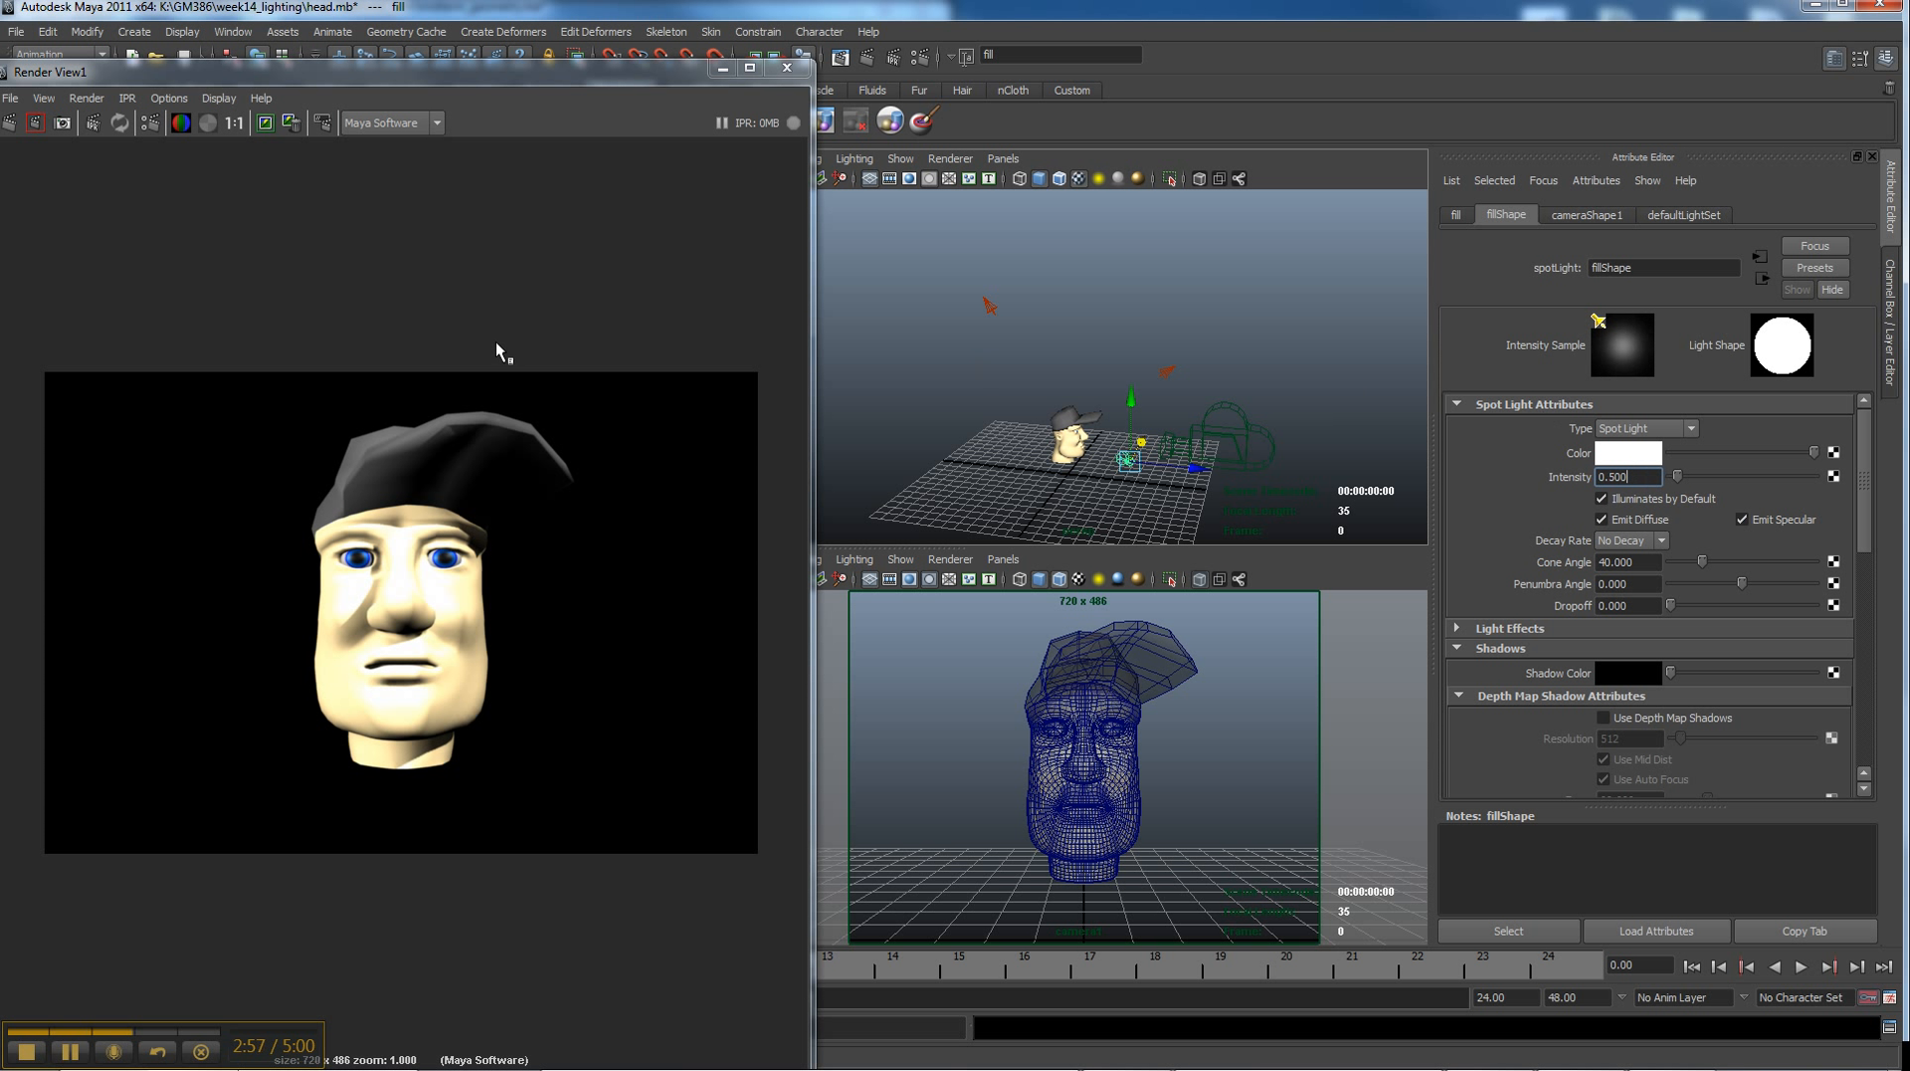
Shift the render window to expose its render controls and re-render the current frame
{"action": "left_click", "coordinate": [472, 78]}
{"action": "left_click_drag", "start_coordinate": [472, 78], "coordinate": [519, 76]}
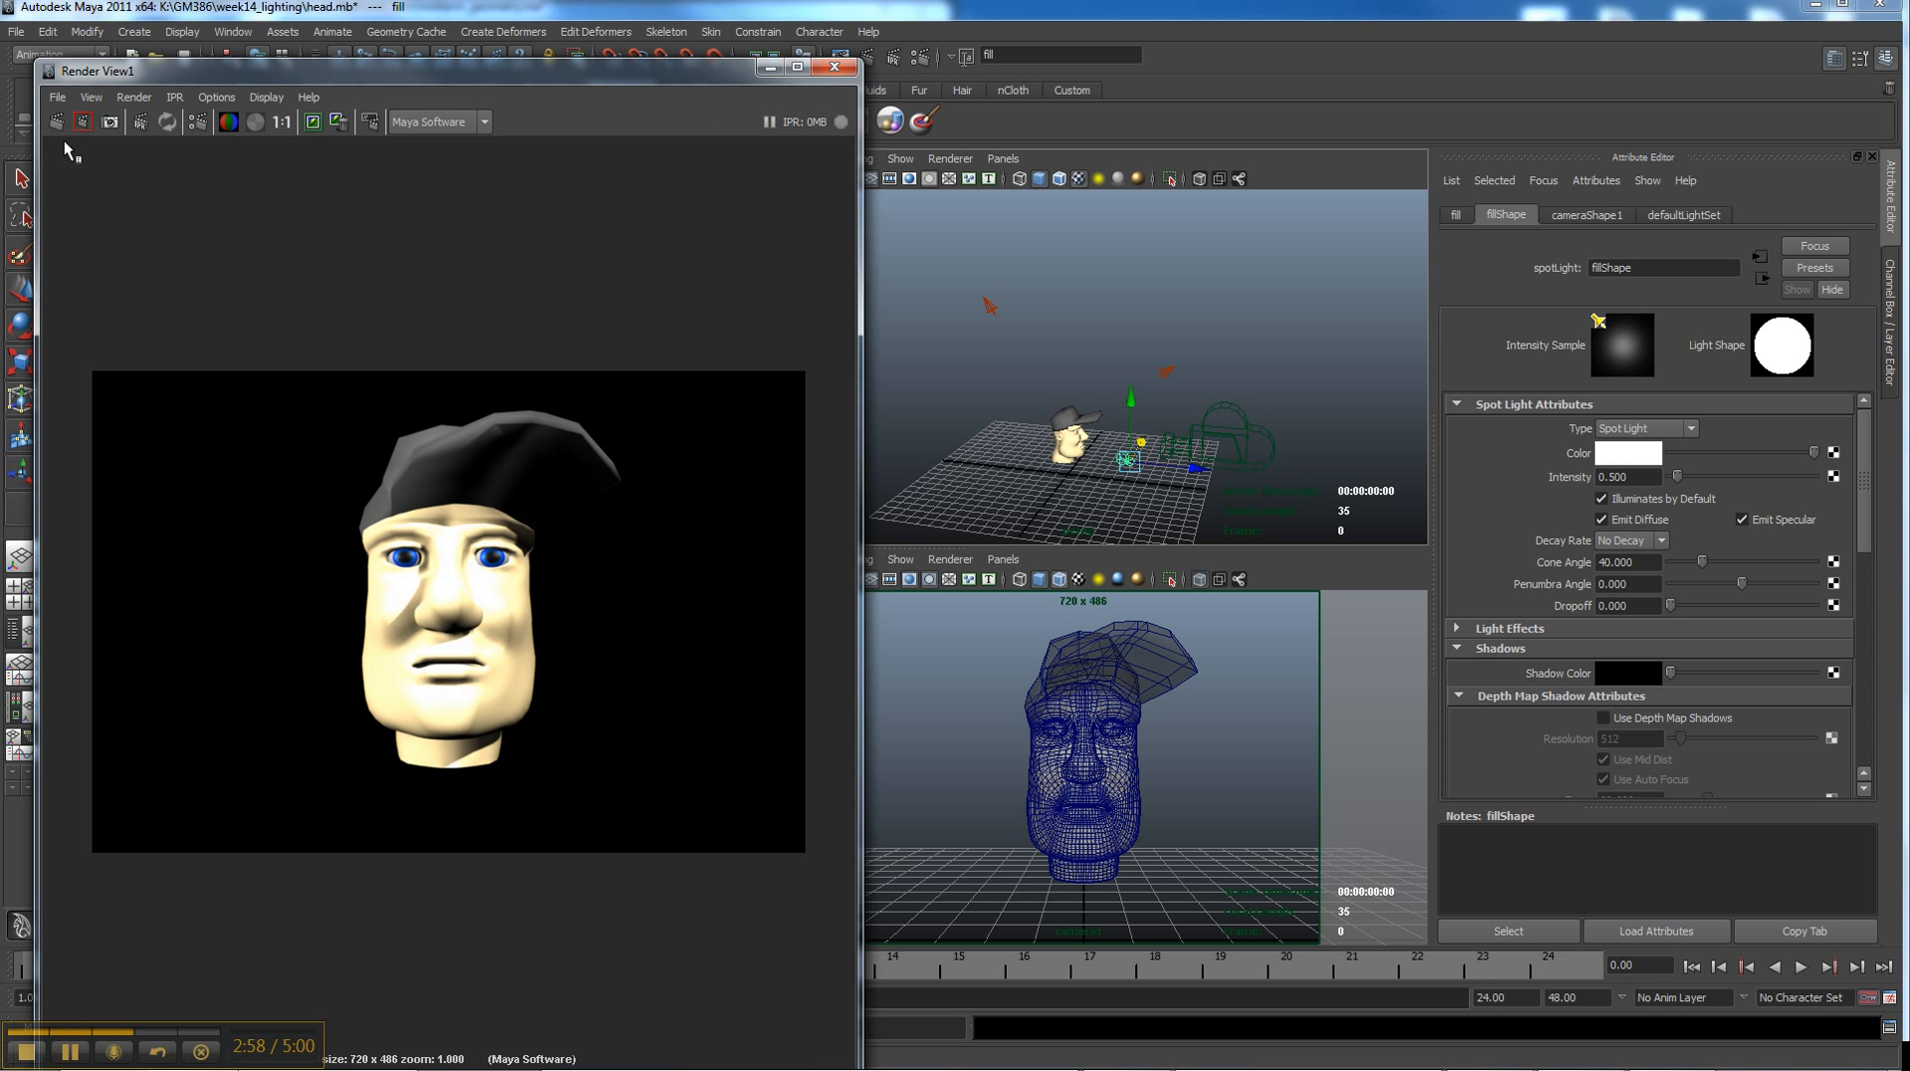
{"action": "left_click", "coordinate": [58, 122]}
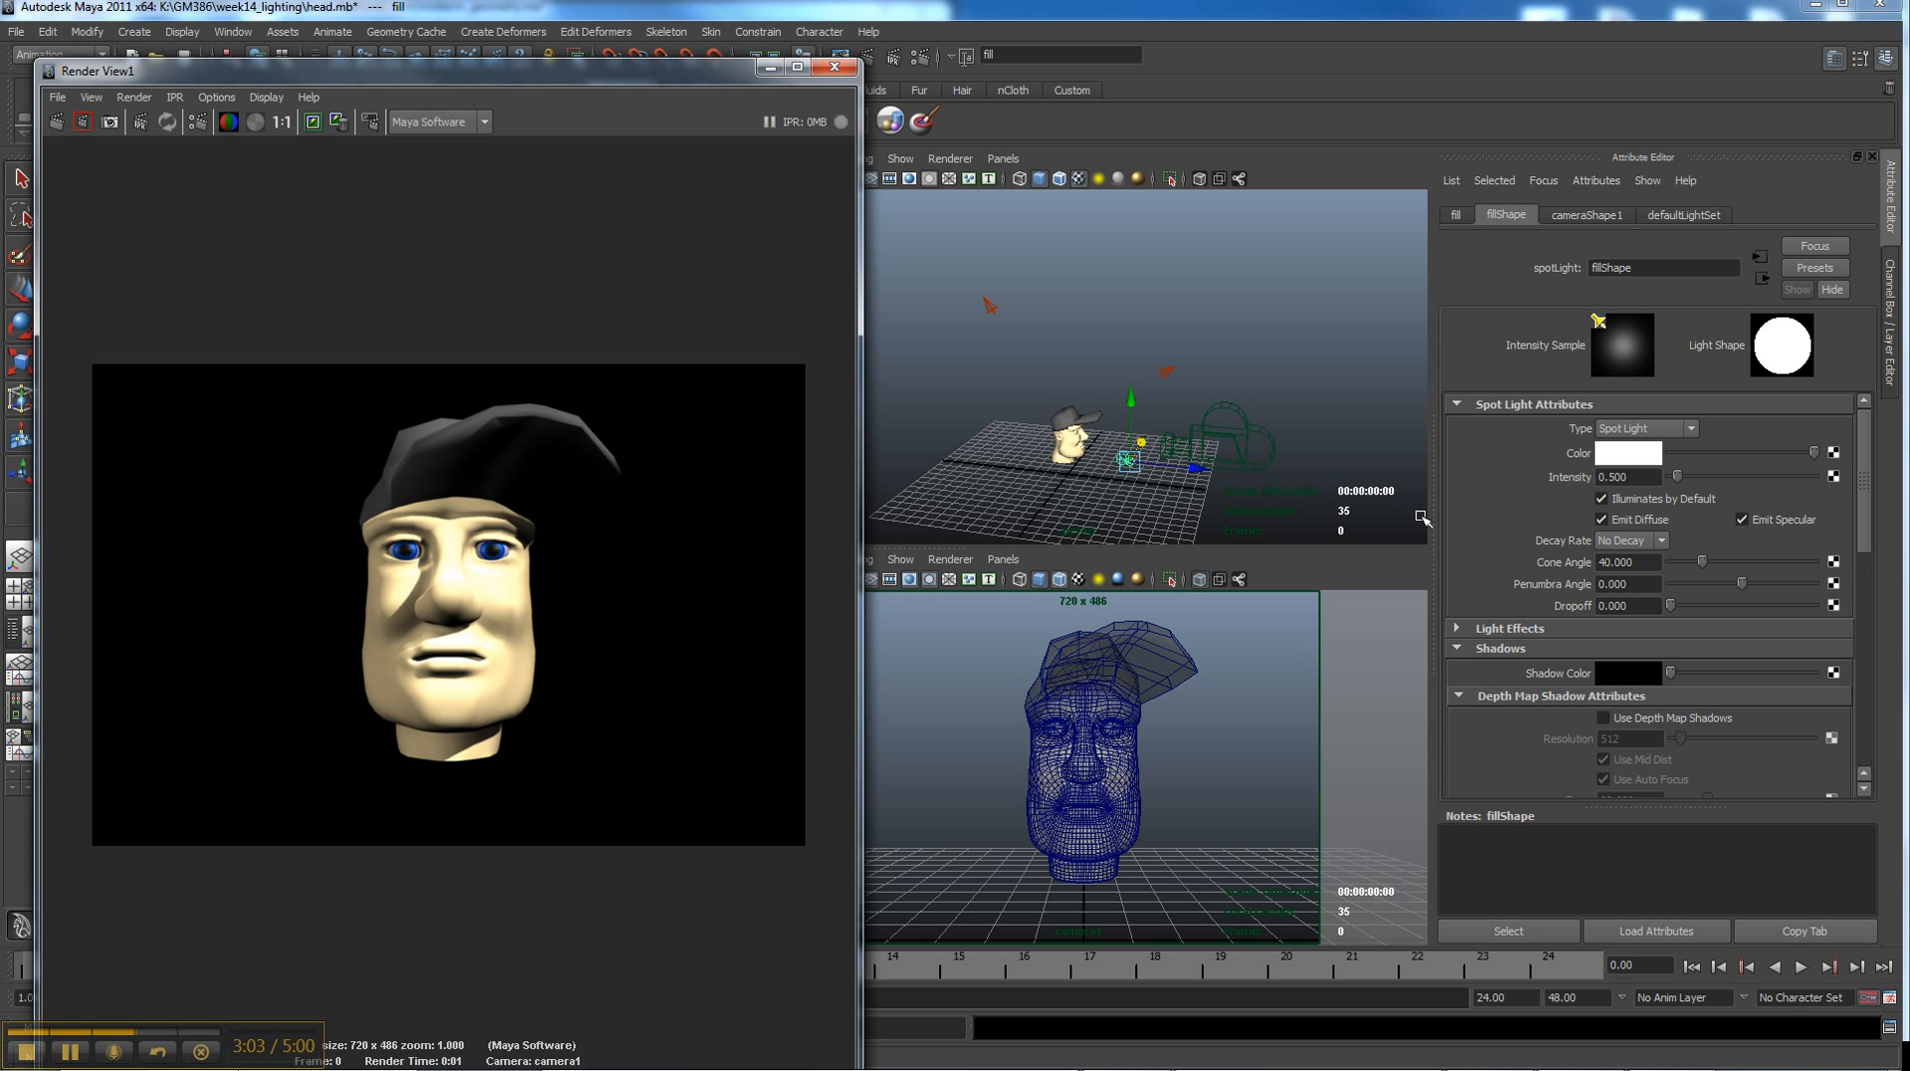
Render the frame with the fill light's intensity at 0 and compare it with the previously kept render
{"action": "left_click", "coordinate": [1608, 479]}
{"action": "type", "text": "0"}
{"action": "key", "text": "Return"}
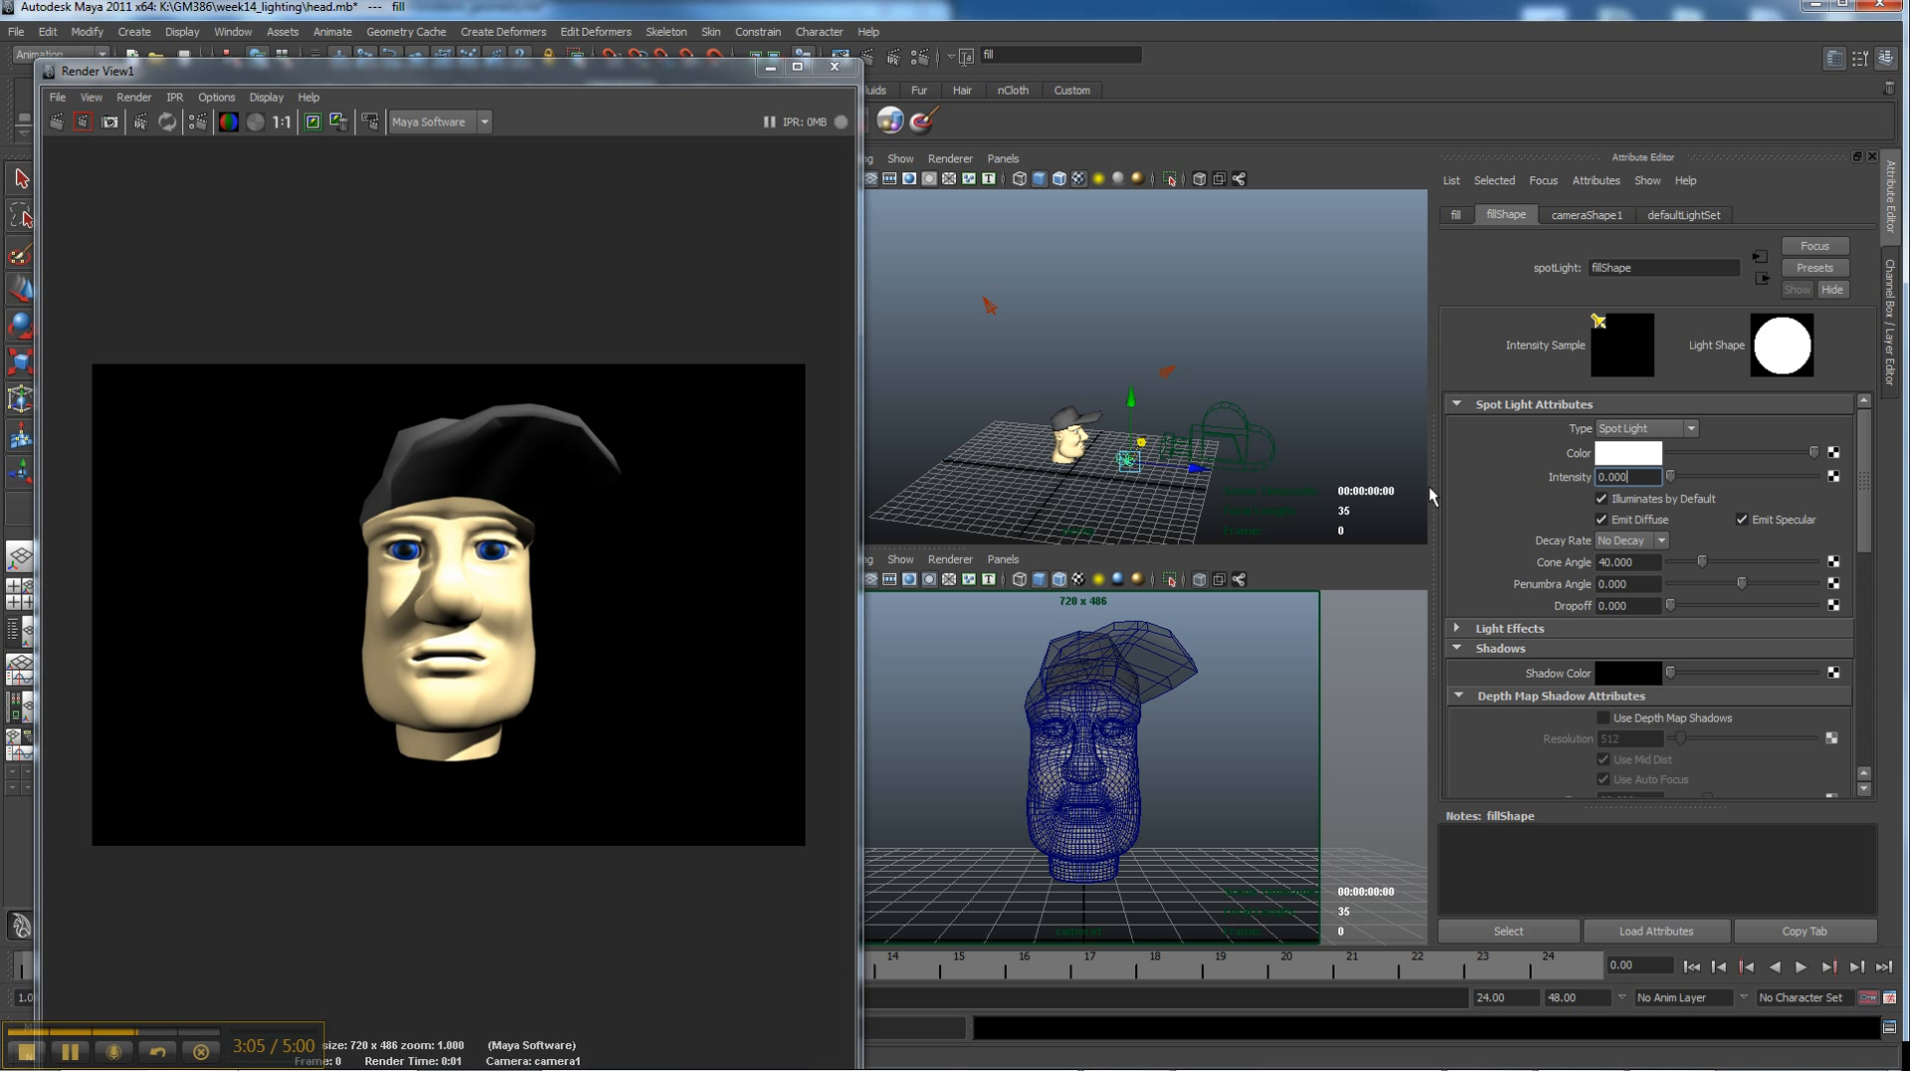
{"action": "left_click", "coordinate": [58, 120]}
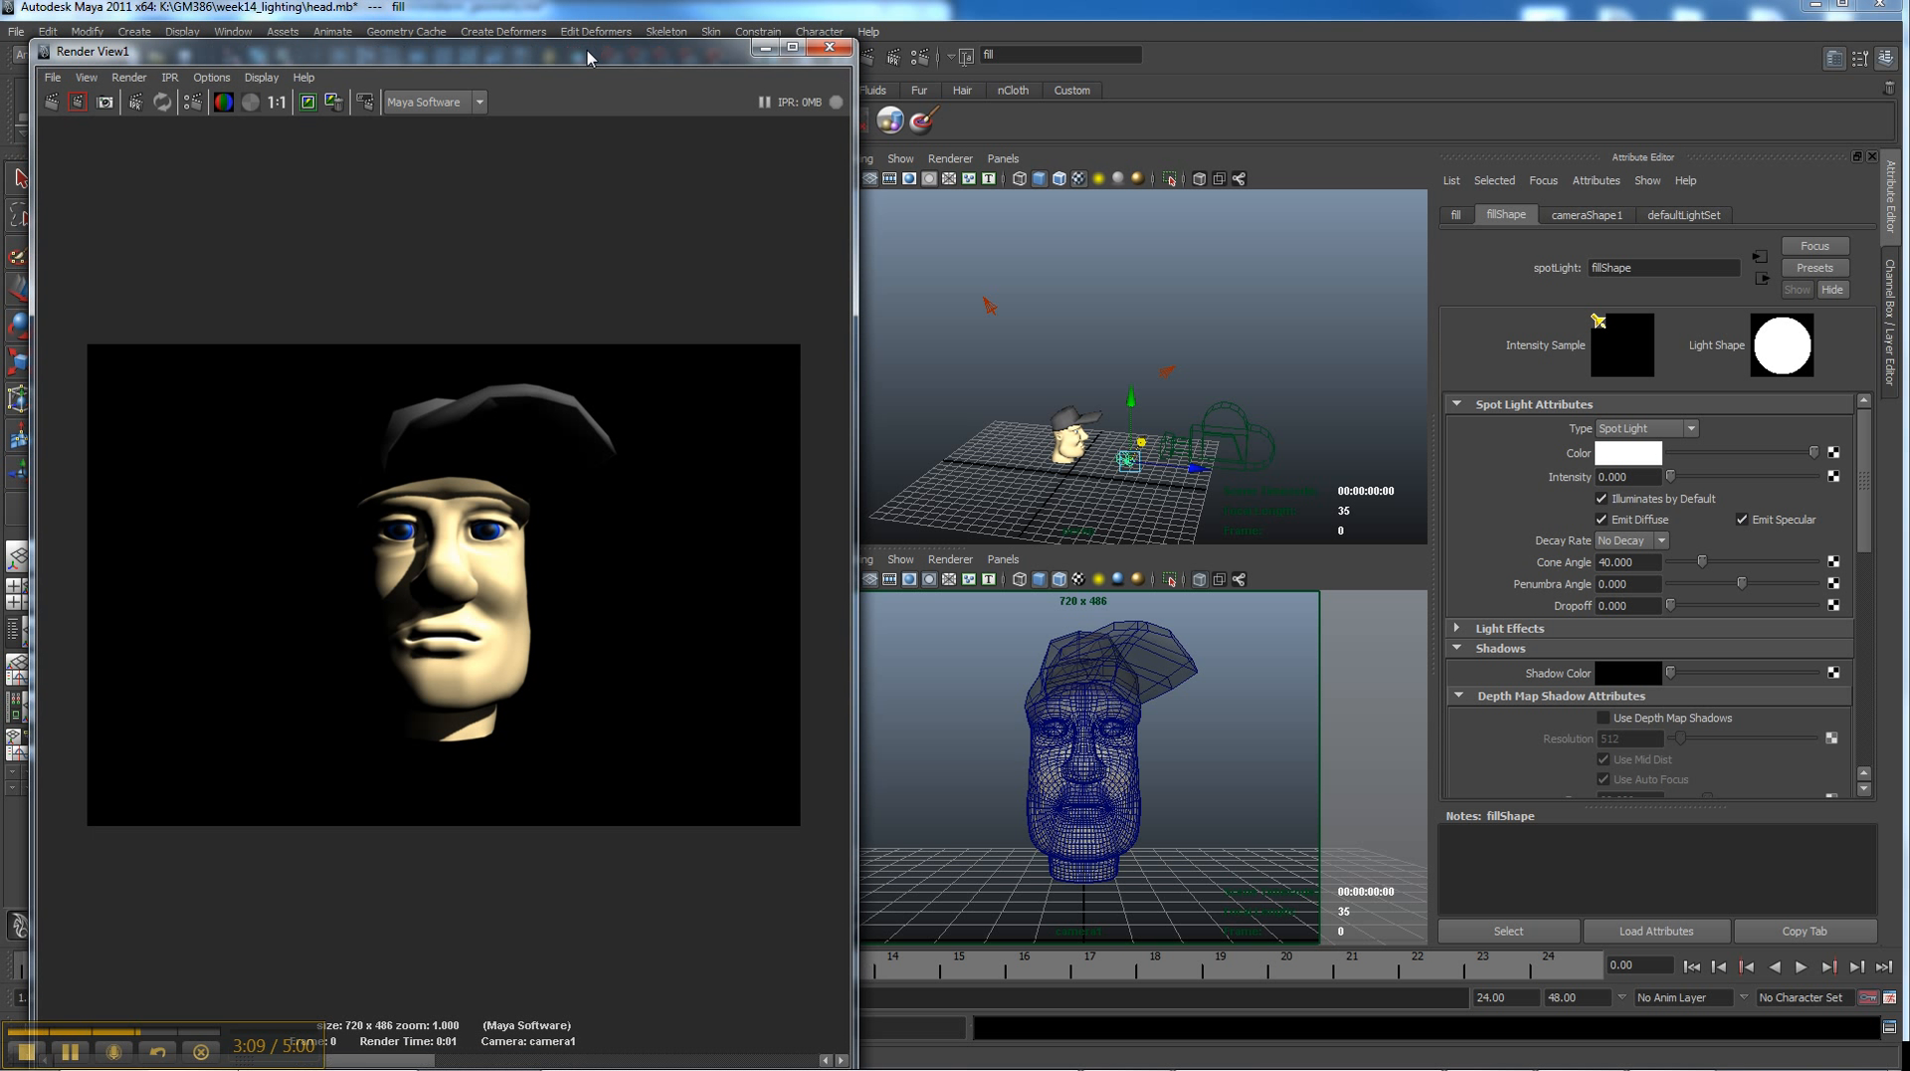
{"action": "left_click_drag", "start_coordinate": [597, 79], "coordinate": [567, 33]}
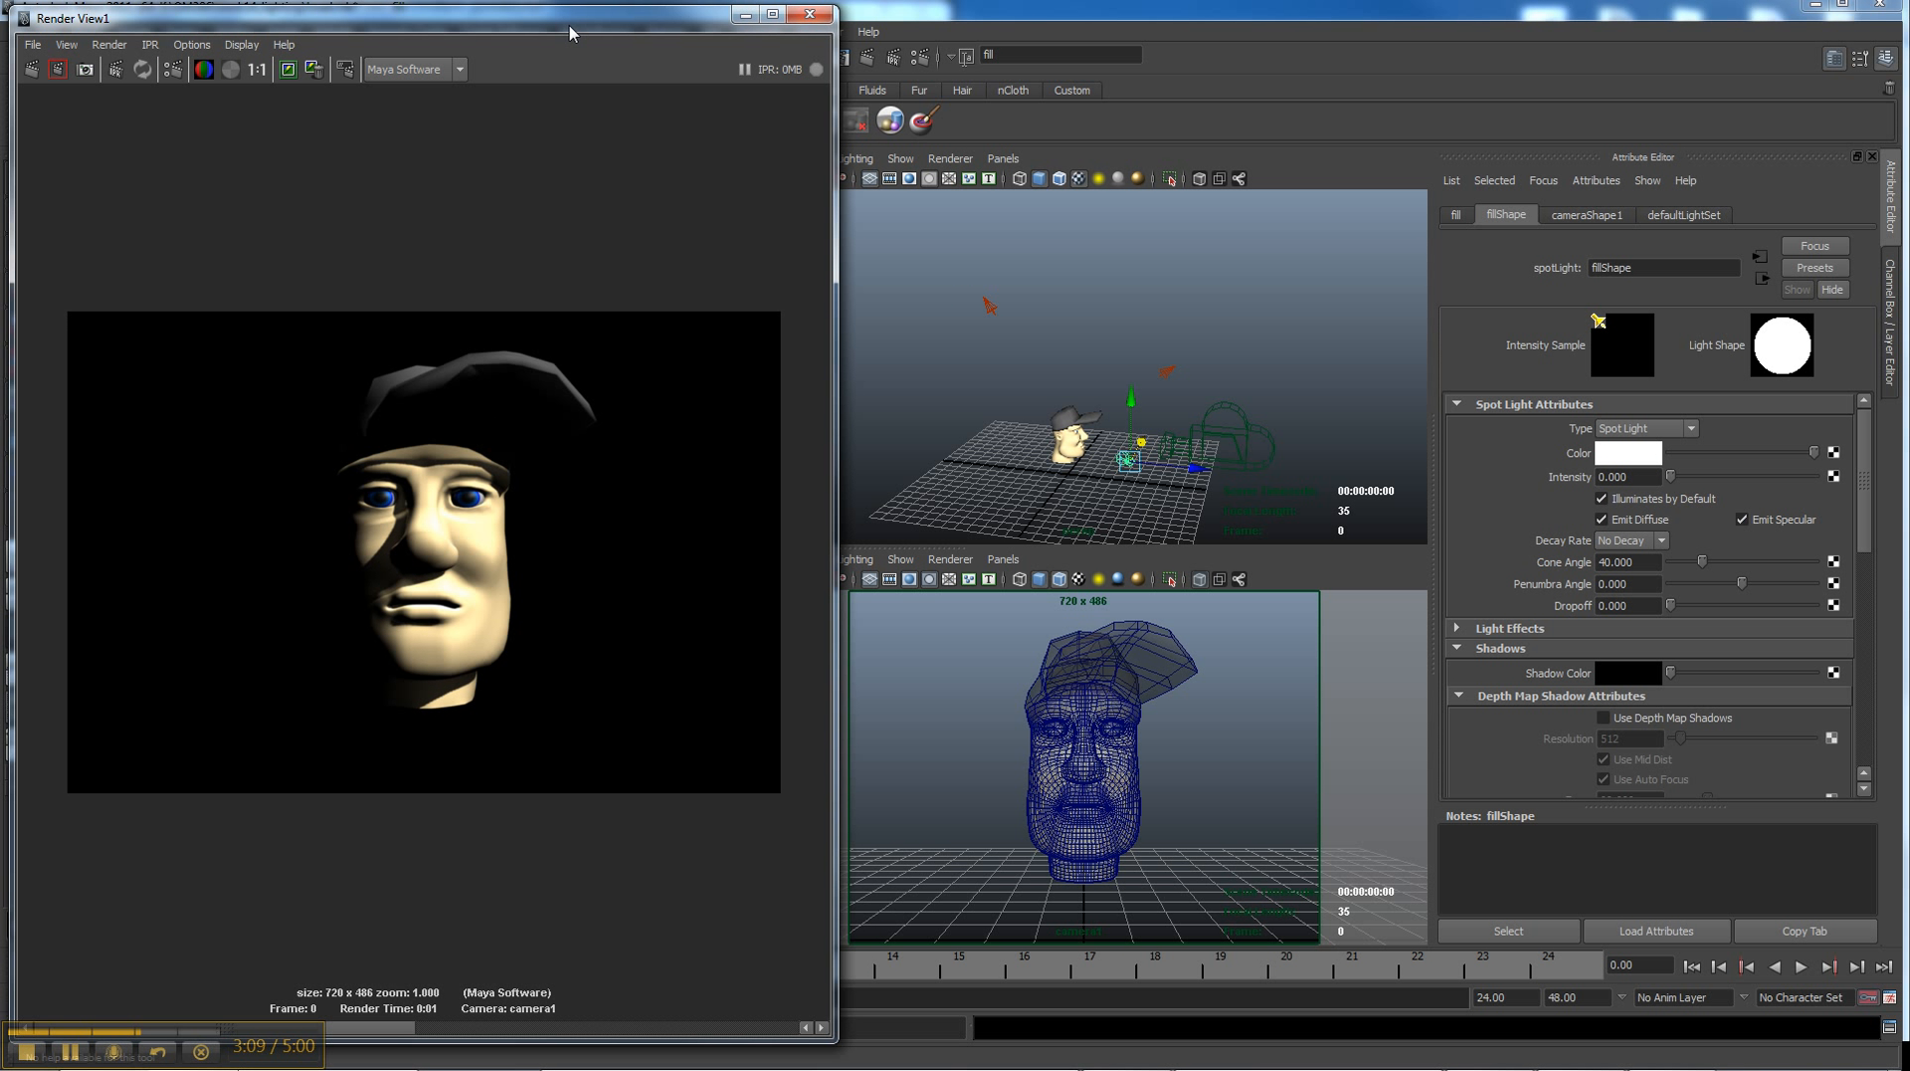
{"action": "left_click", "coordinate": [440, 1026]}
{"action": "left_click", "coordinate": [438, 1029]}
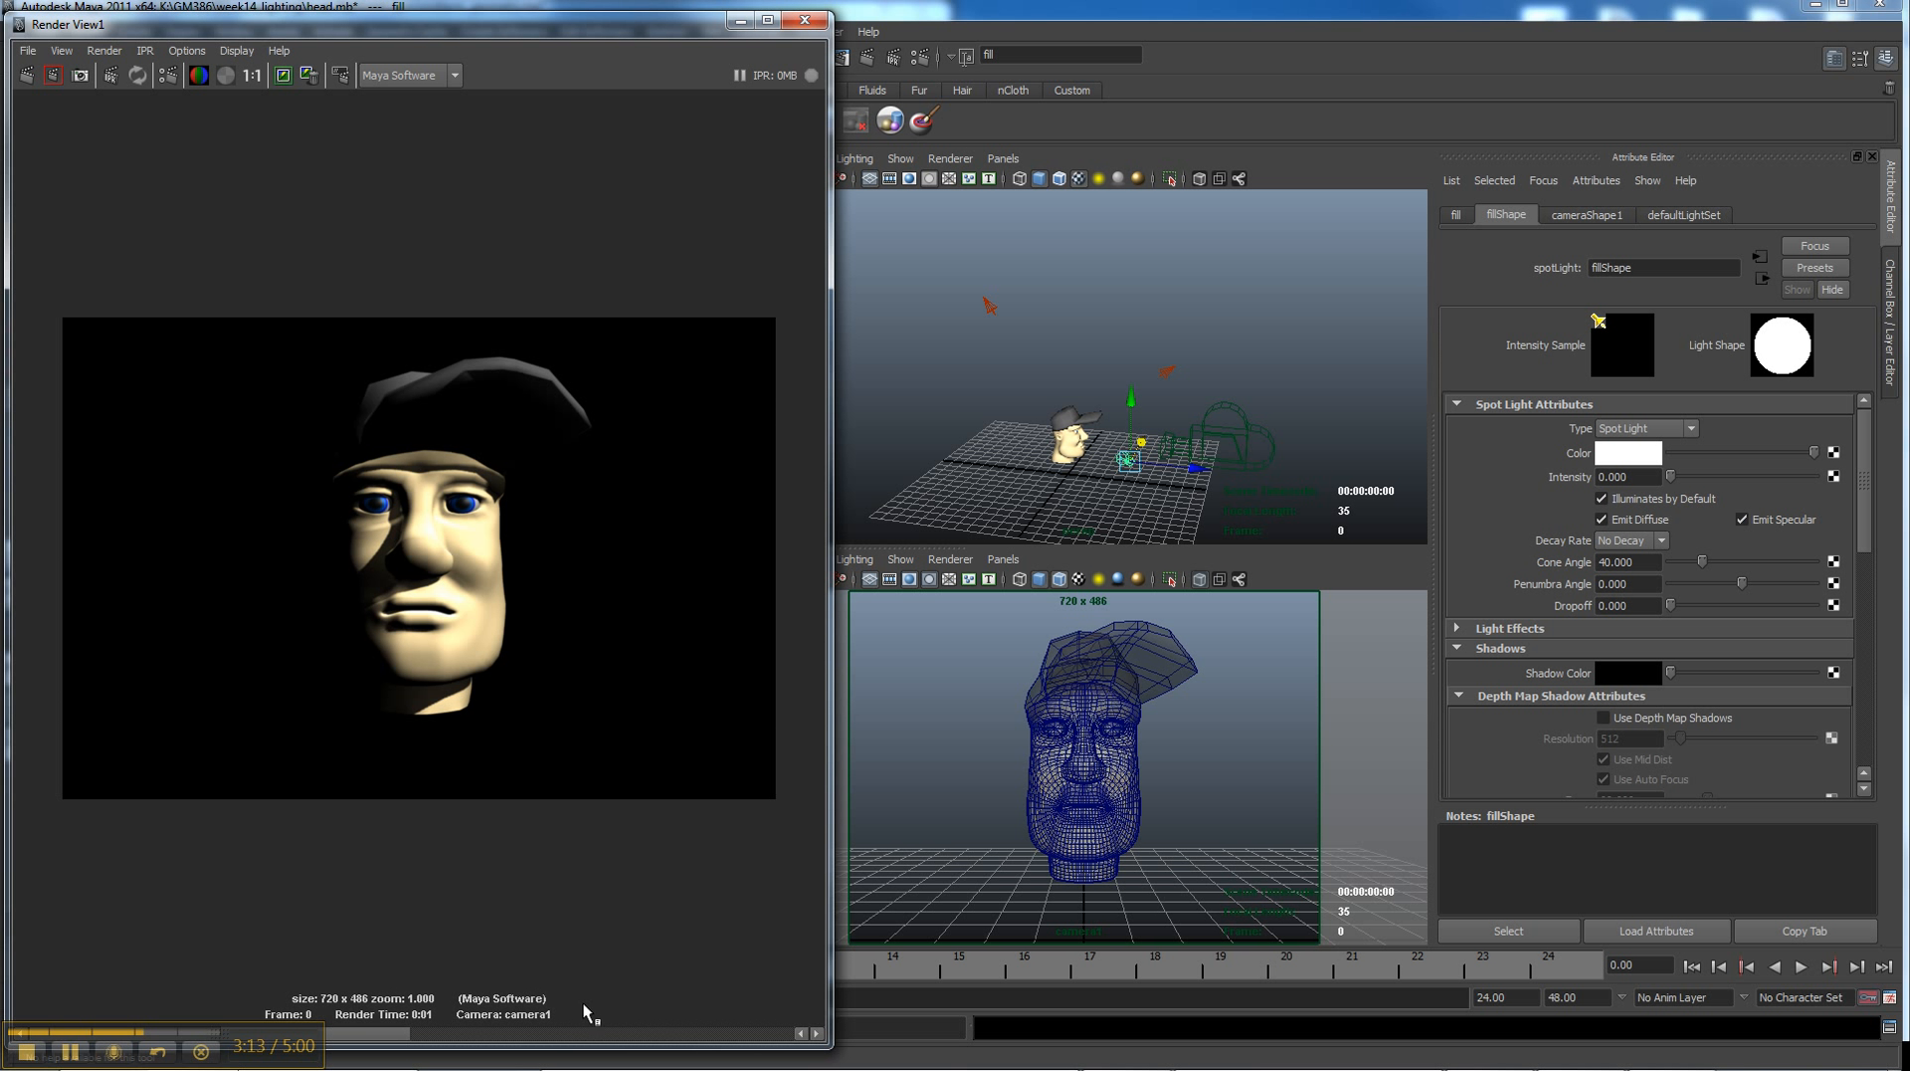
{"action": "left_click", "coordinate": [565, 1035]}
Restore the fill light's intensity to 0.5
{"action": "left_click", "coordinate": [1627, 477]}
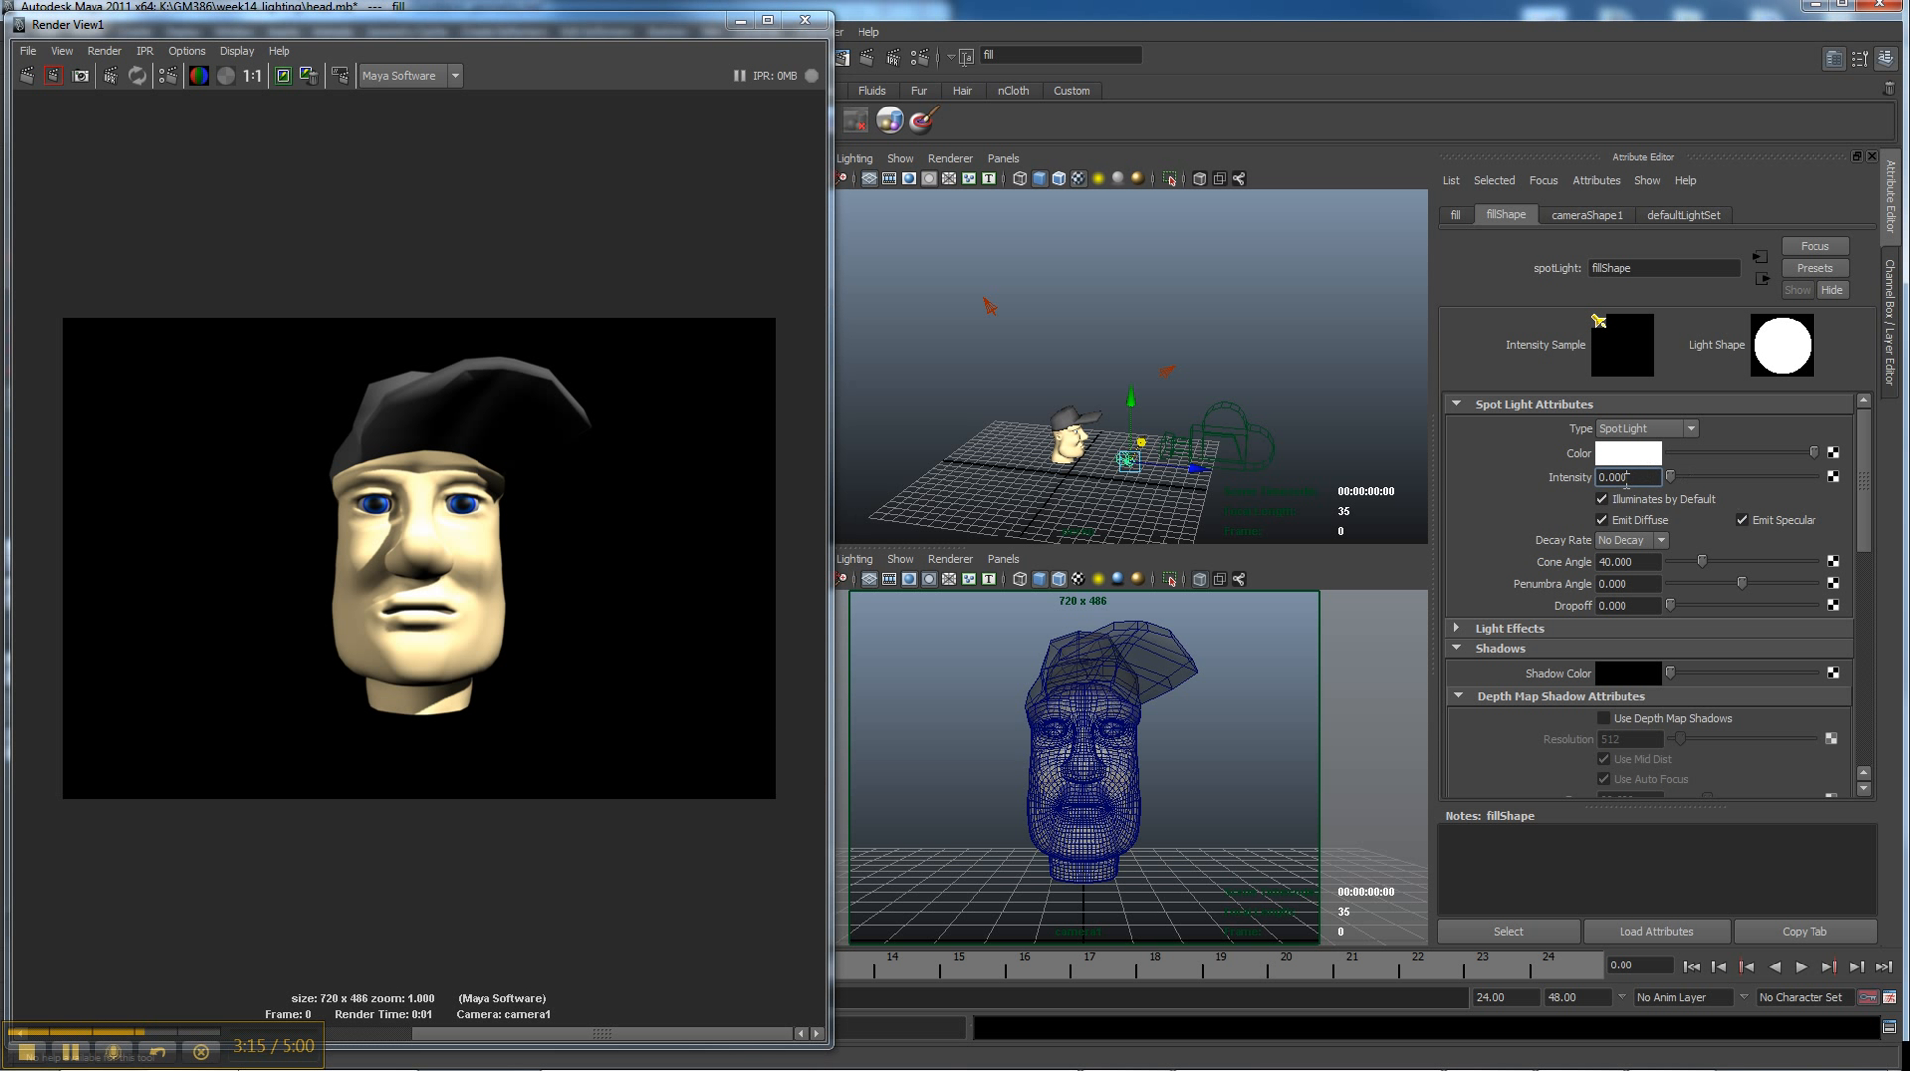
{"action": "type", "text": ".5"}
{"action": "key", "text": "Return"}
Set the intensity of the rim light behind the head to 1.5 and re-render the frame
{"action": "left_click_drag", "start_coordinate": [909, 267], "coordinate": [972, 321]}
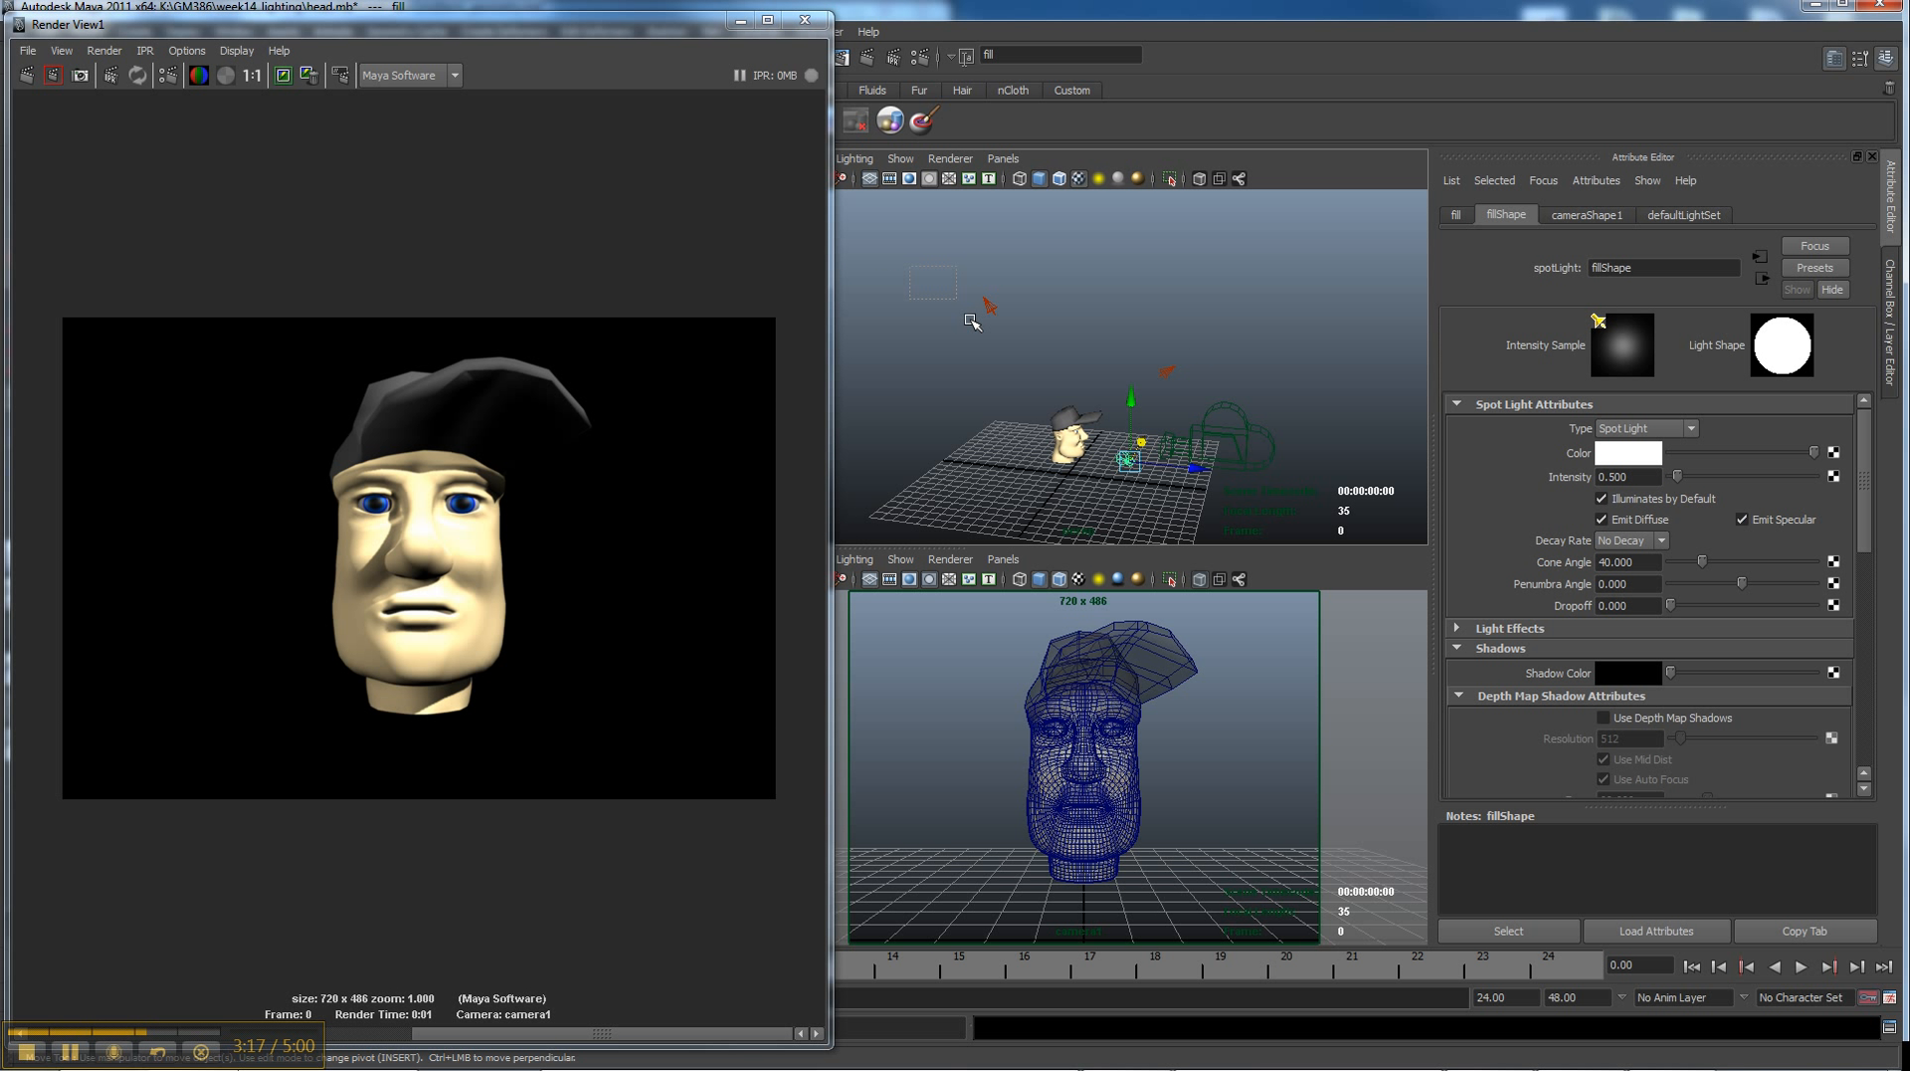
{"action": "left_click", "coordinate": [982, 299]}
{"action": "double_click", "coordinate": [1652, 478]}
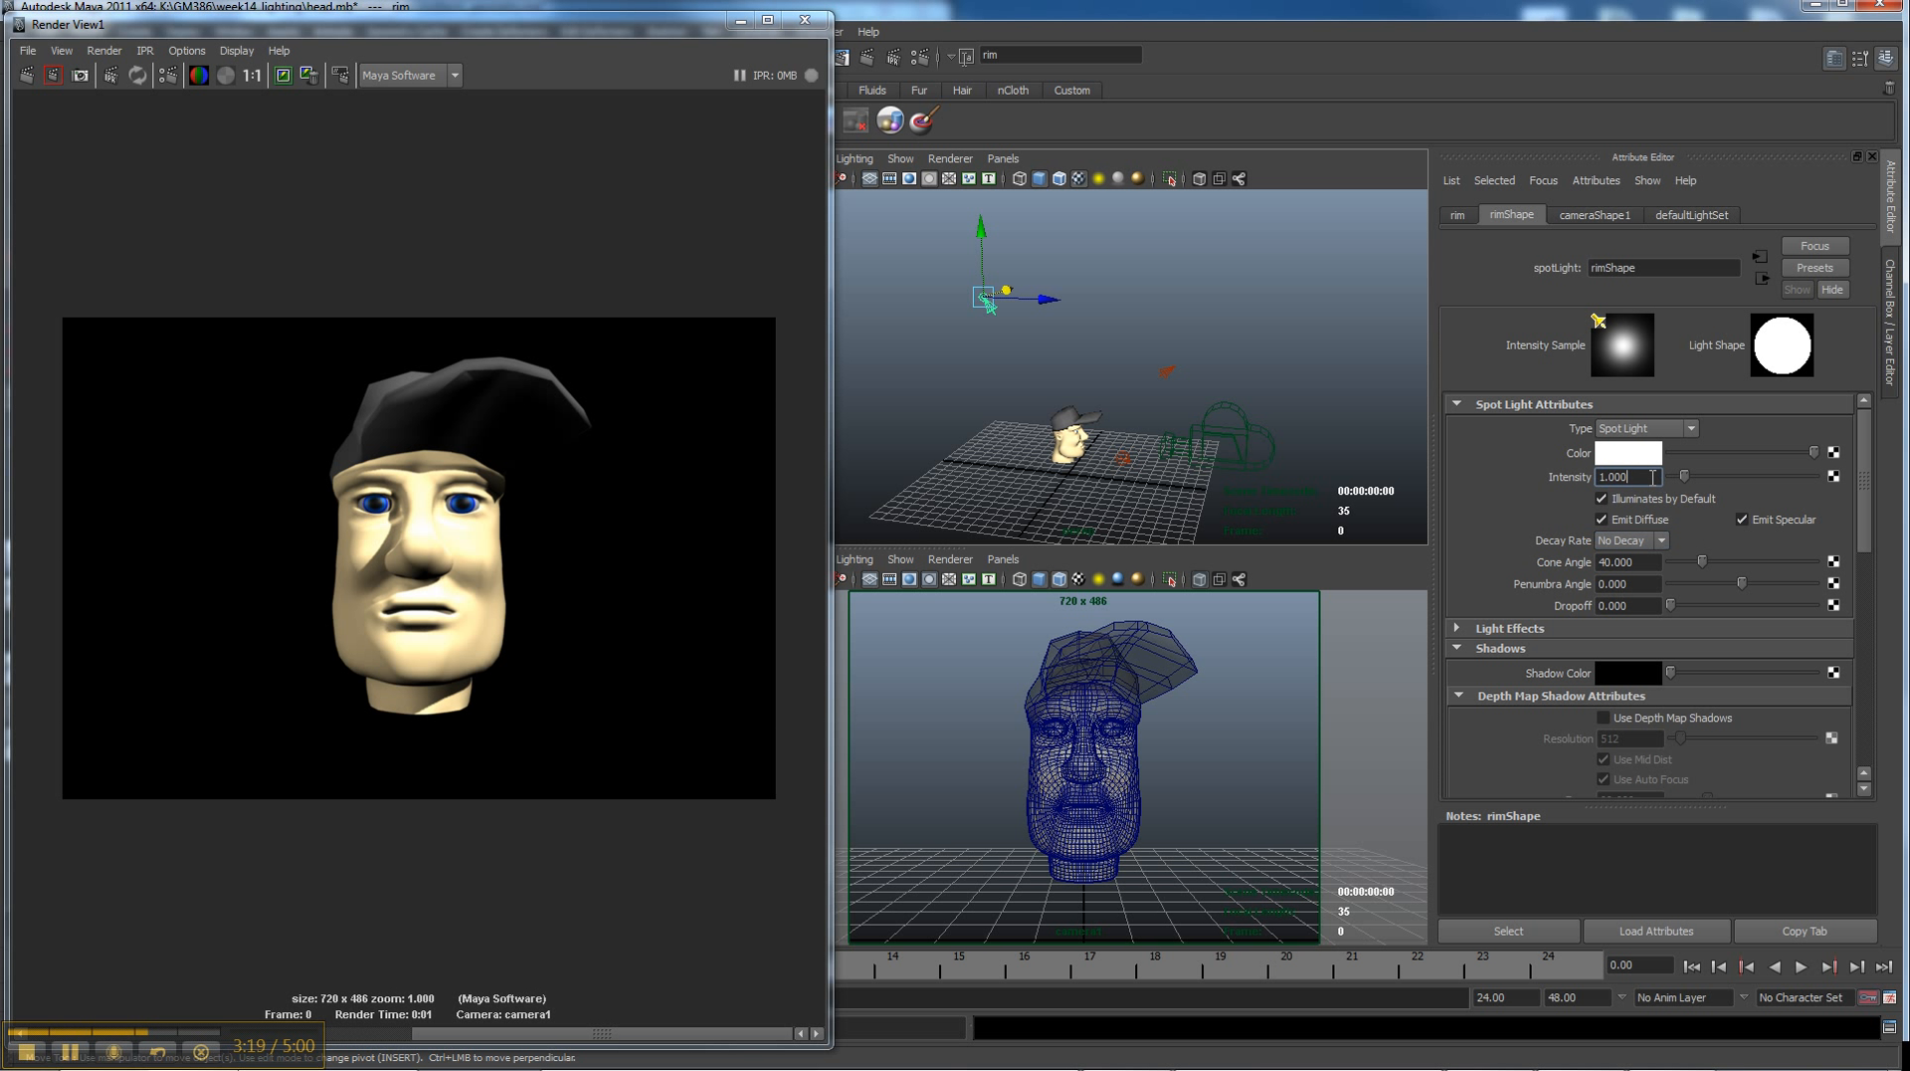
{"action": "type", "text": "1"}
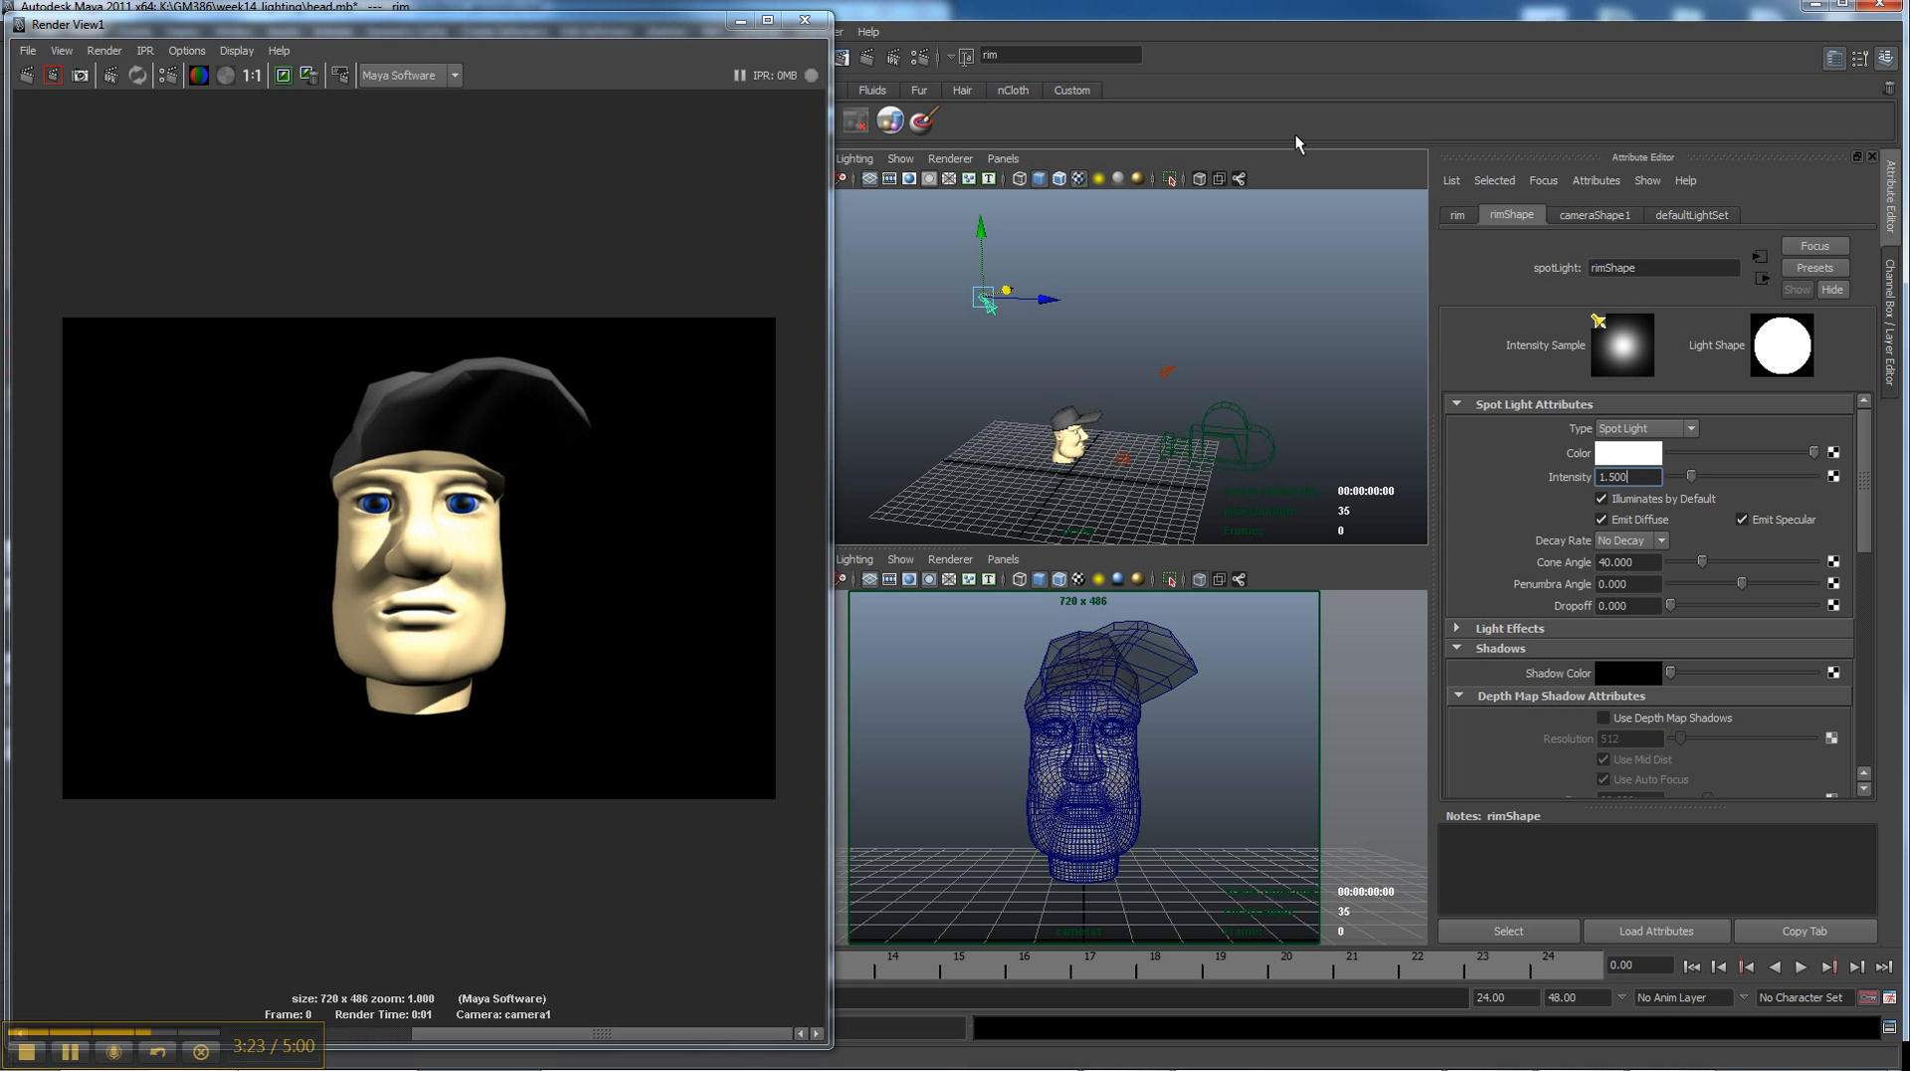
{"action": "left_click", "coordinate": [28, 77]}
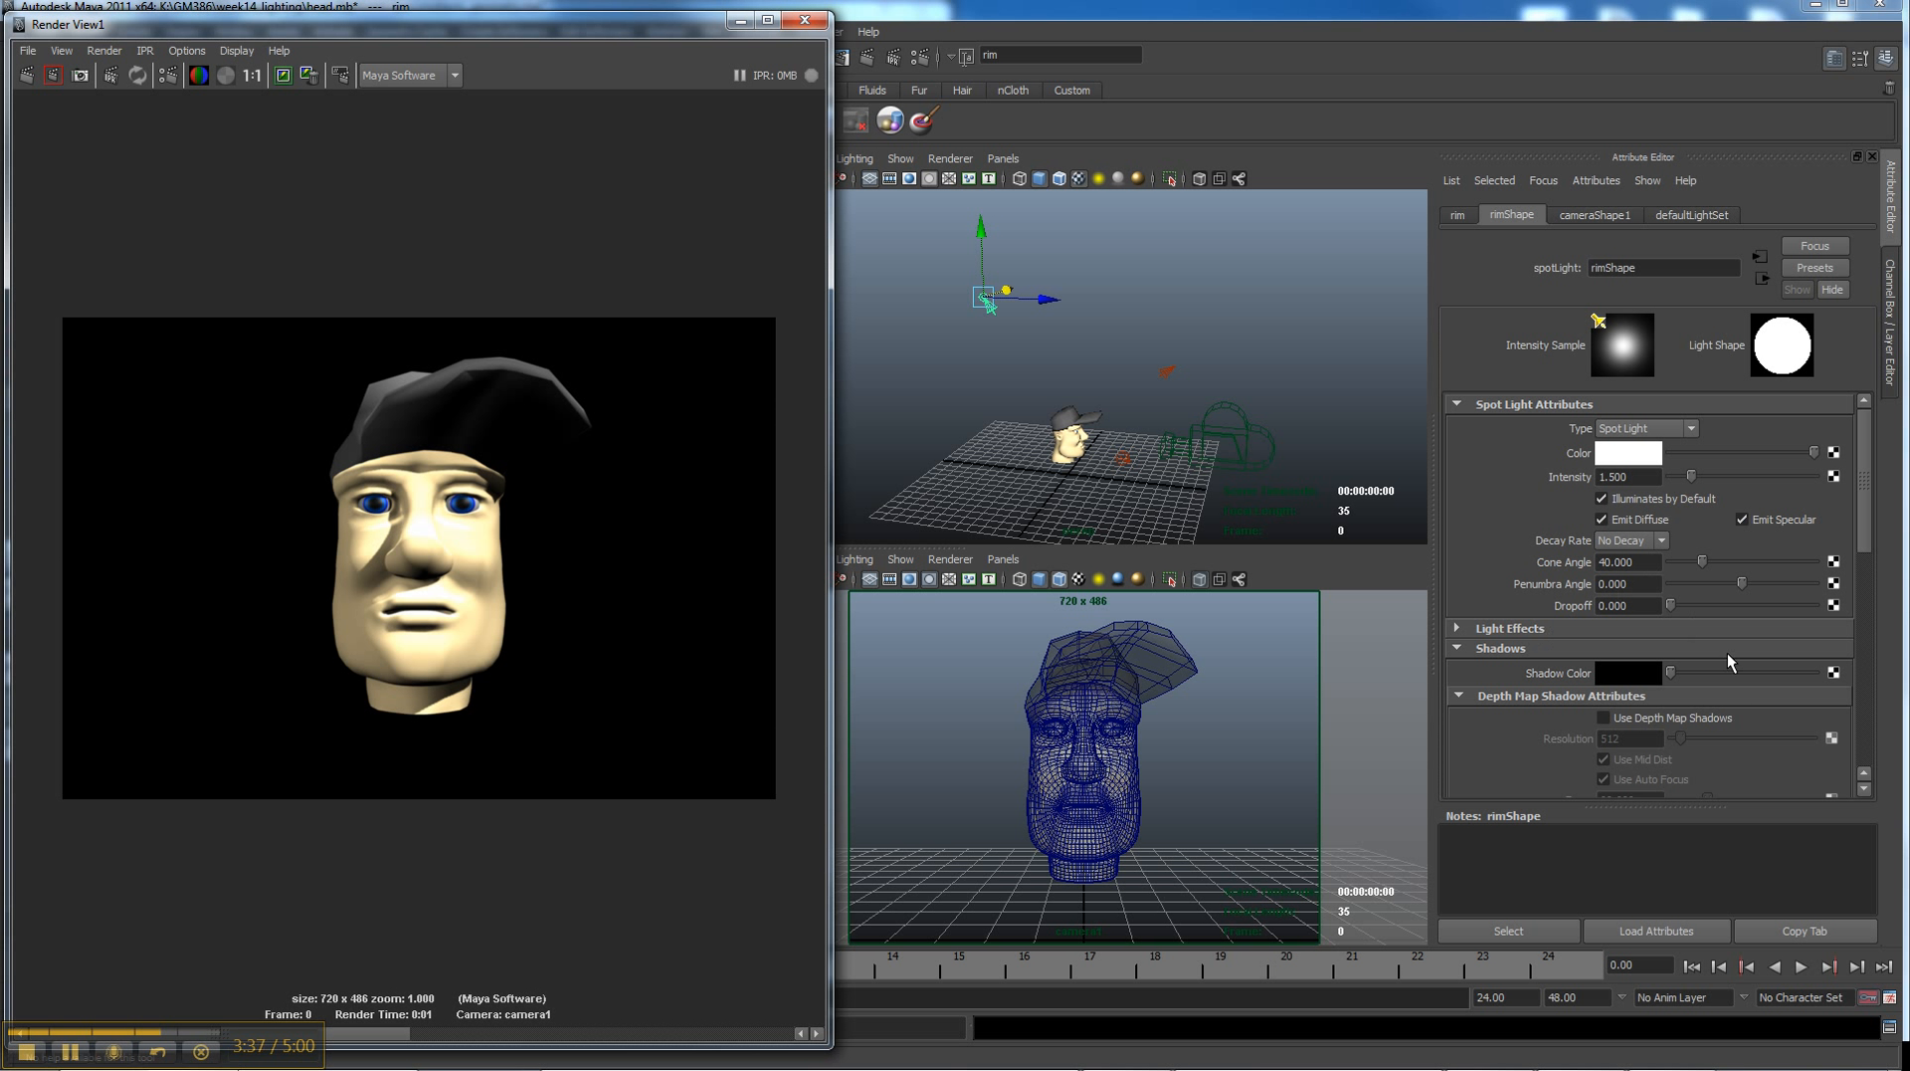
Give the rim light depth map shadows at resolution 1024 with a slightly lighter shadow color, and re-render the frame
{"action": "left_click", "coordinate": [1663, 720]}
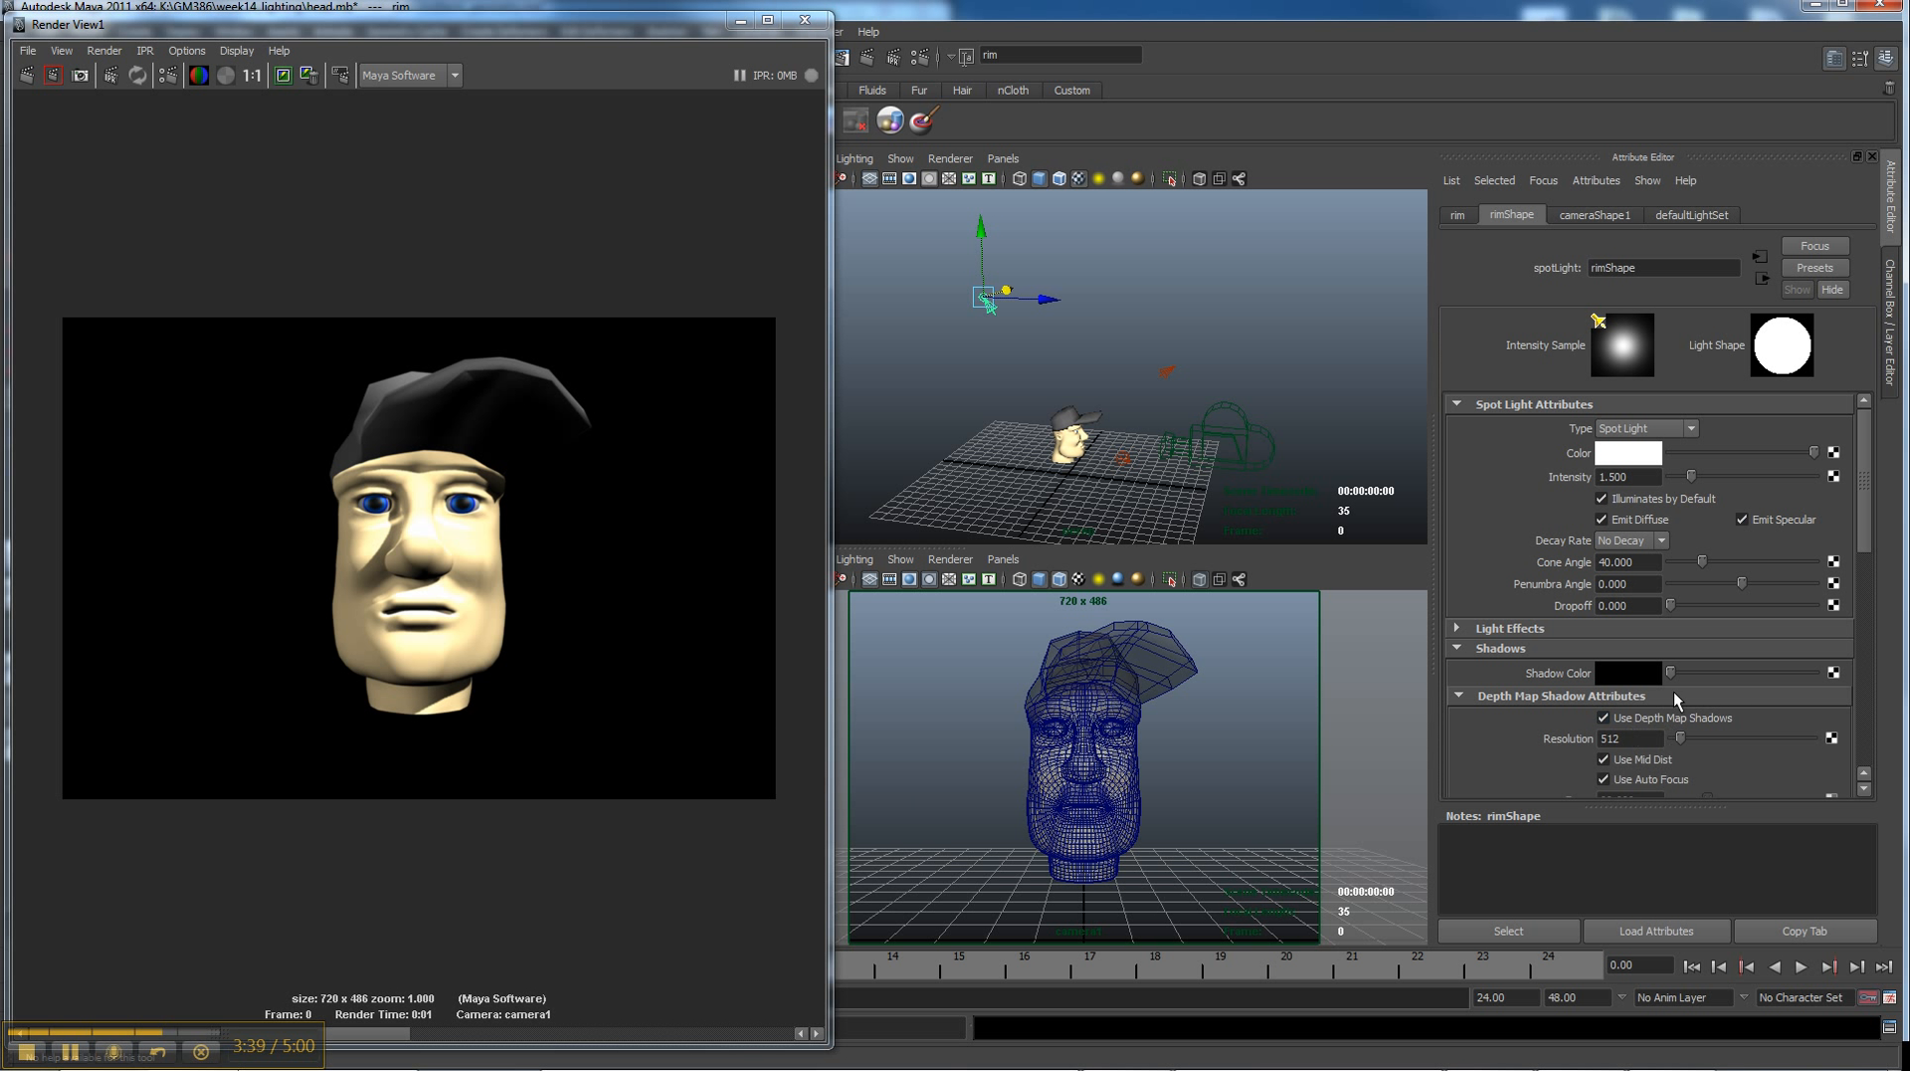
{"action": "double_click", "coordinate": [1630, 738]}
{"action": "type", "text": "0"}
{"action": "type", "text": "1024"}
{"action": "key", "text": "Return"}
{"action": "left_click", "coordinate": [50, 73]}
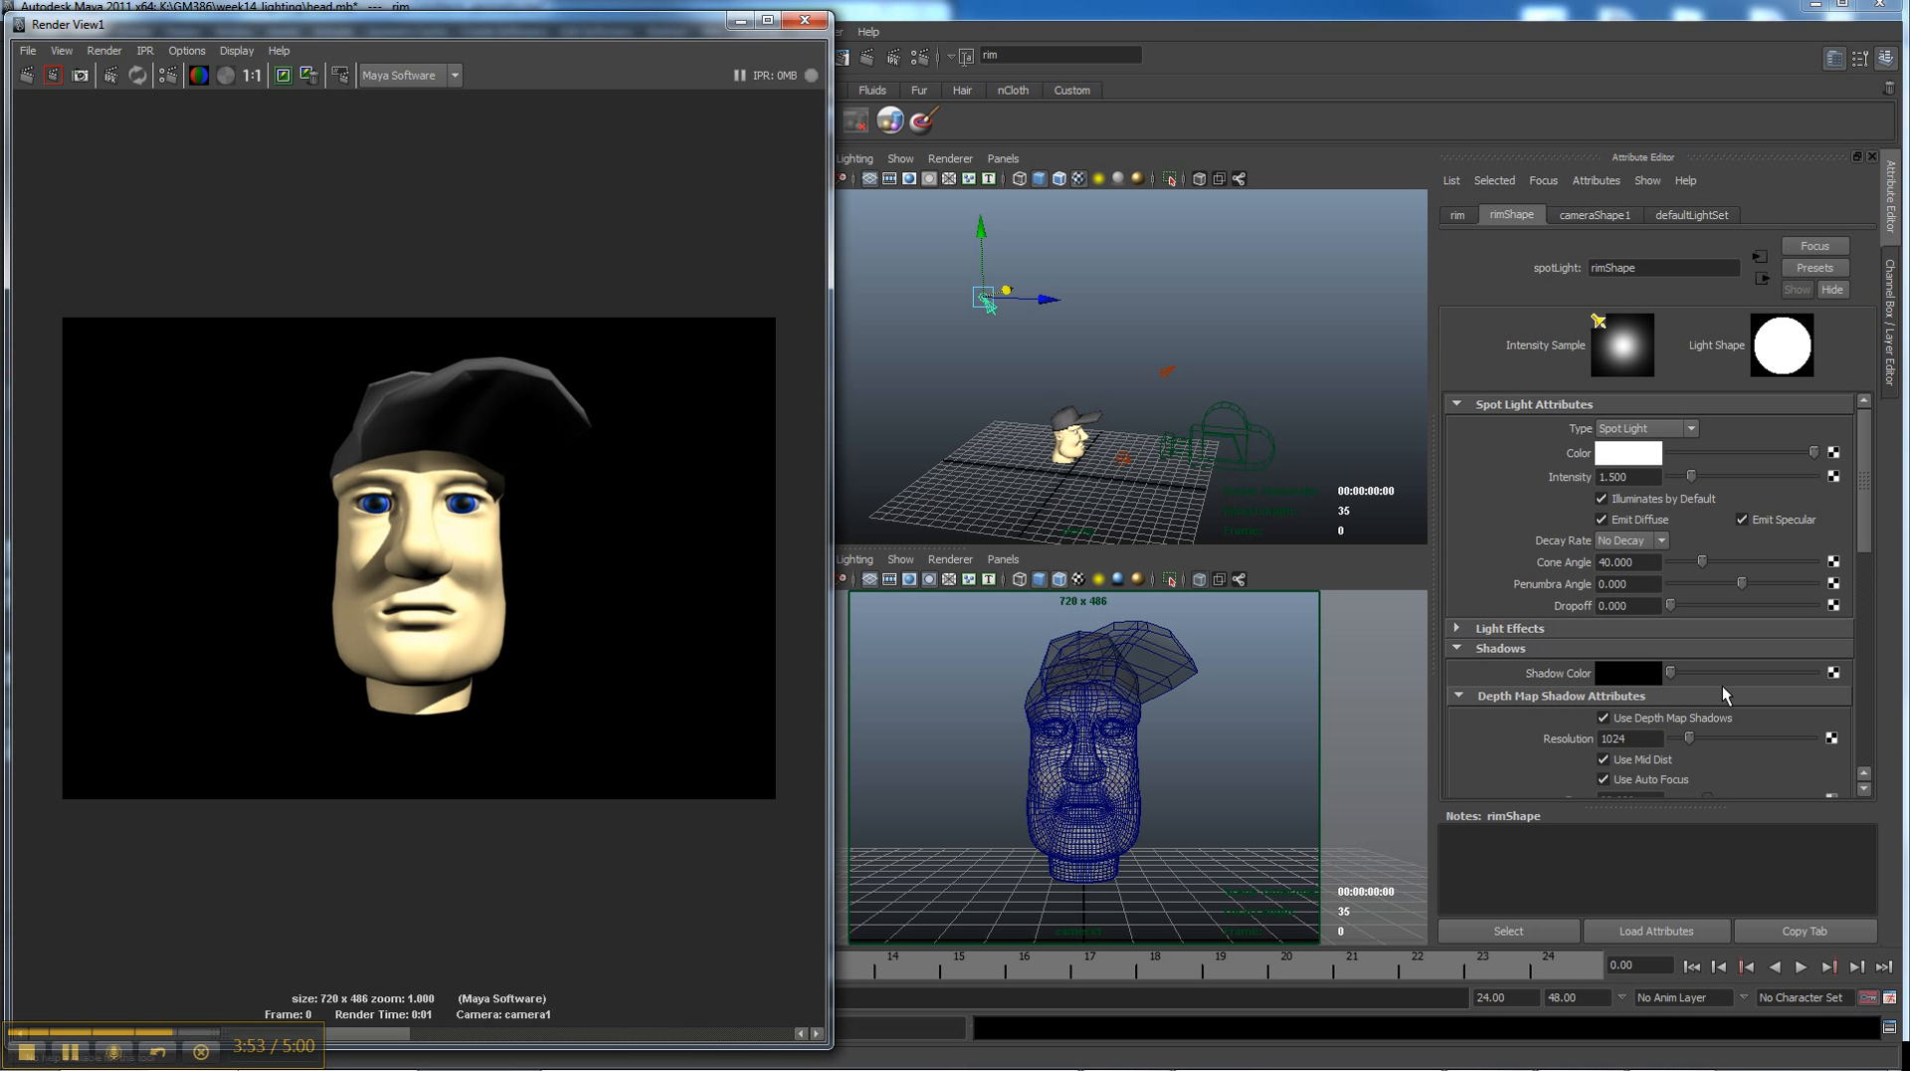
{"action": "left_click_drag", "start_coordinate": [1693, 673], "coordinate": [1702, 672]}
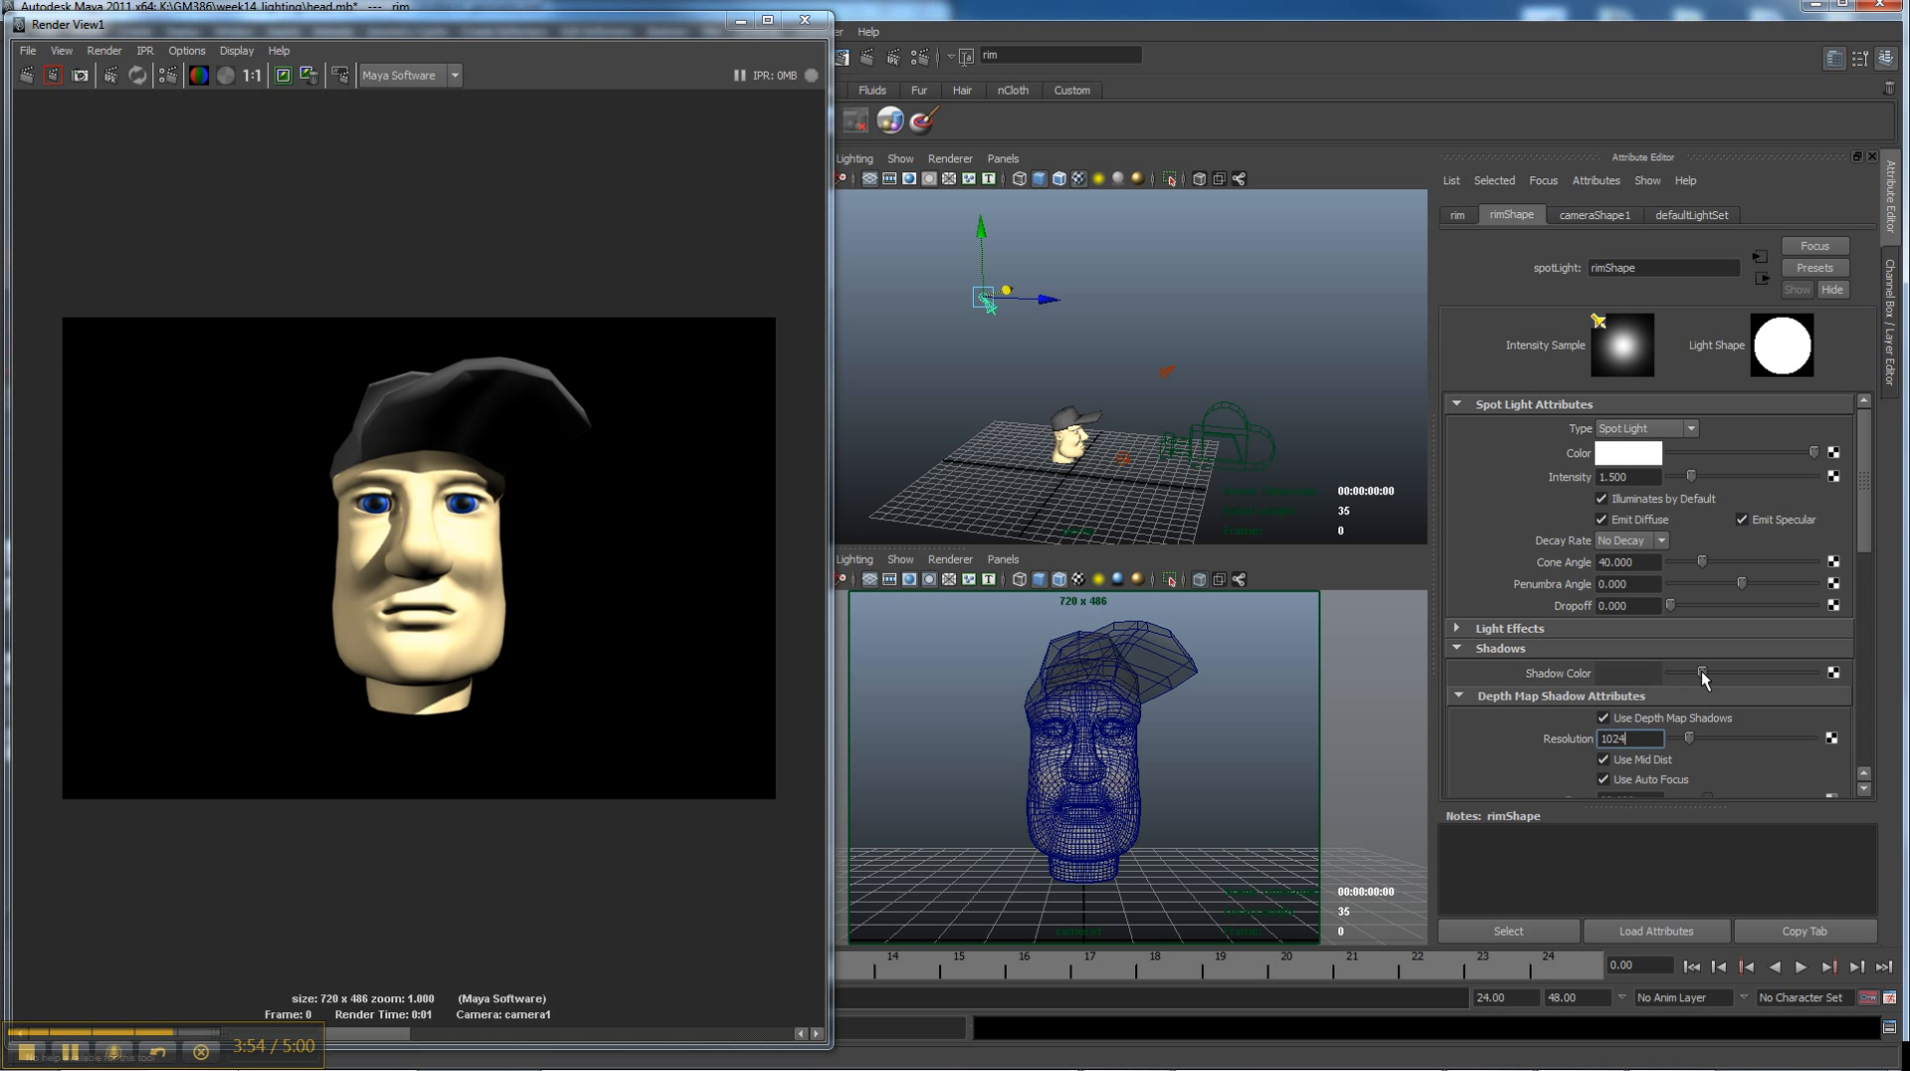
{"action": "left_click", "coordinate": [26, 76]}
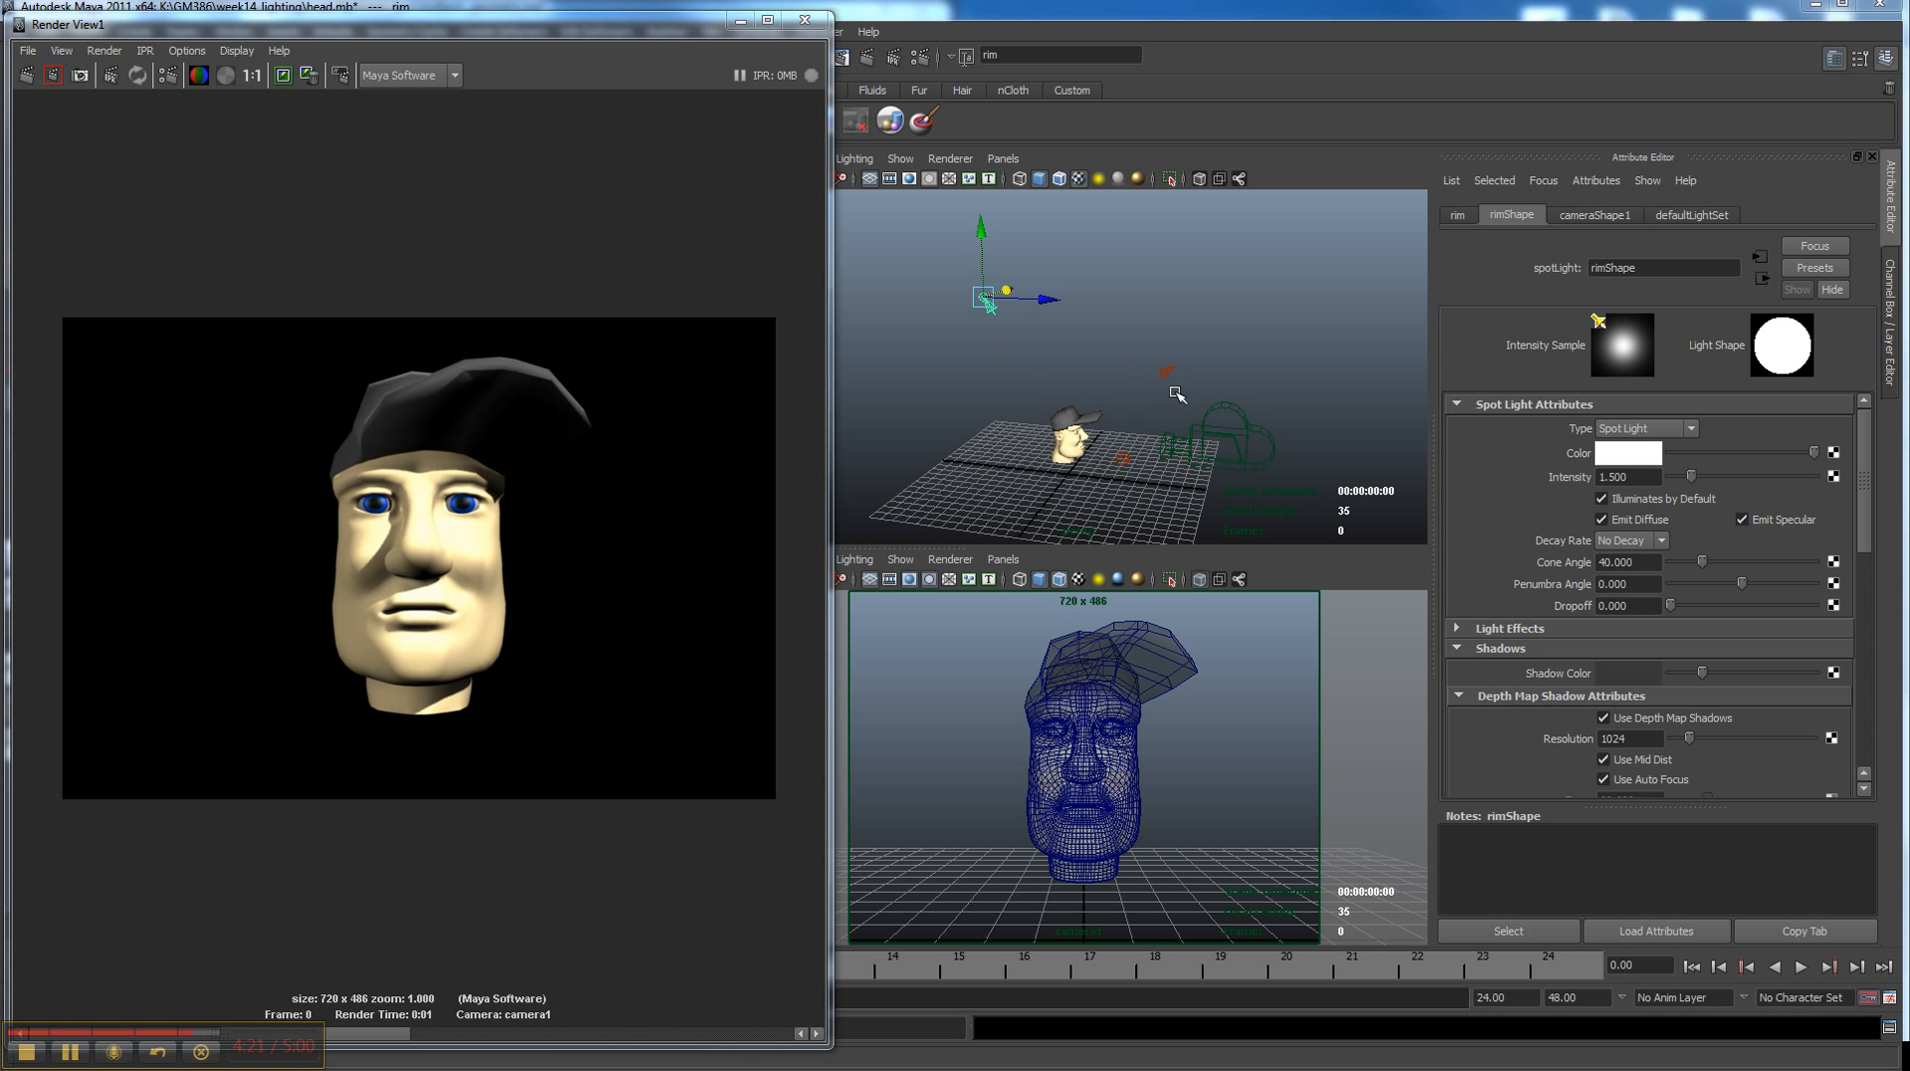
Tint the rim light's color a very pale pink by slightly raising the saturation at hue 0
{"action": "left_click", "coordinate": [1626, 453]}
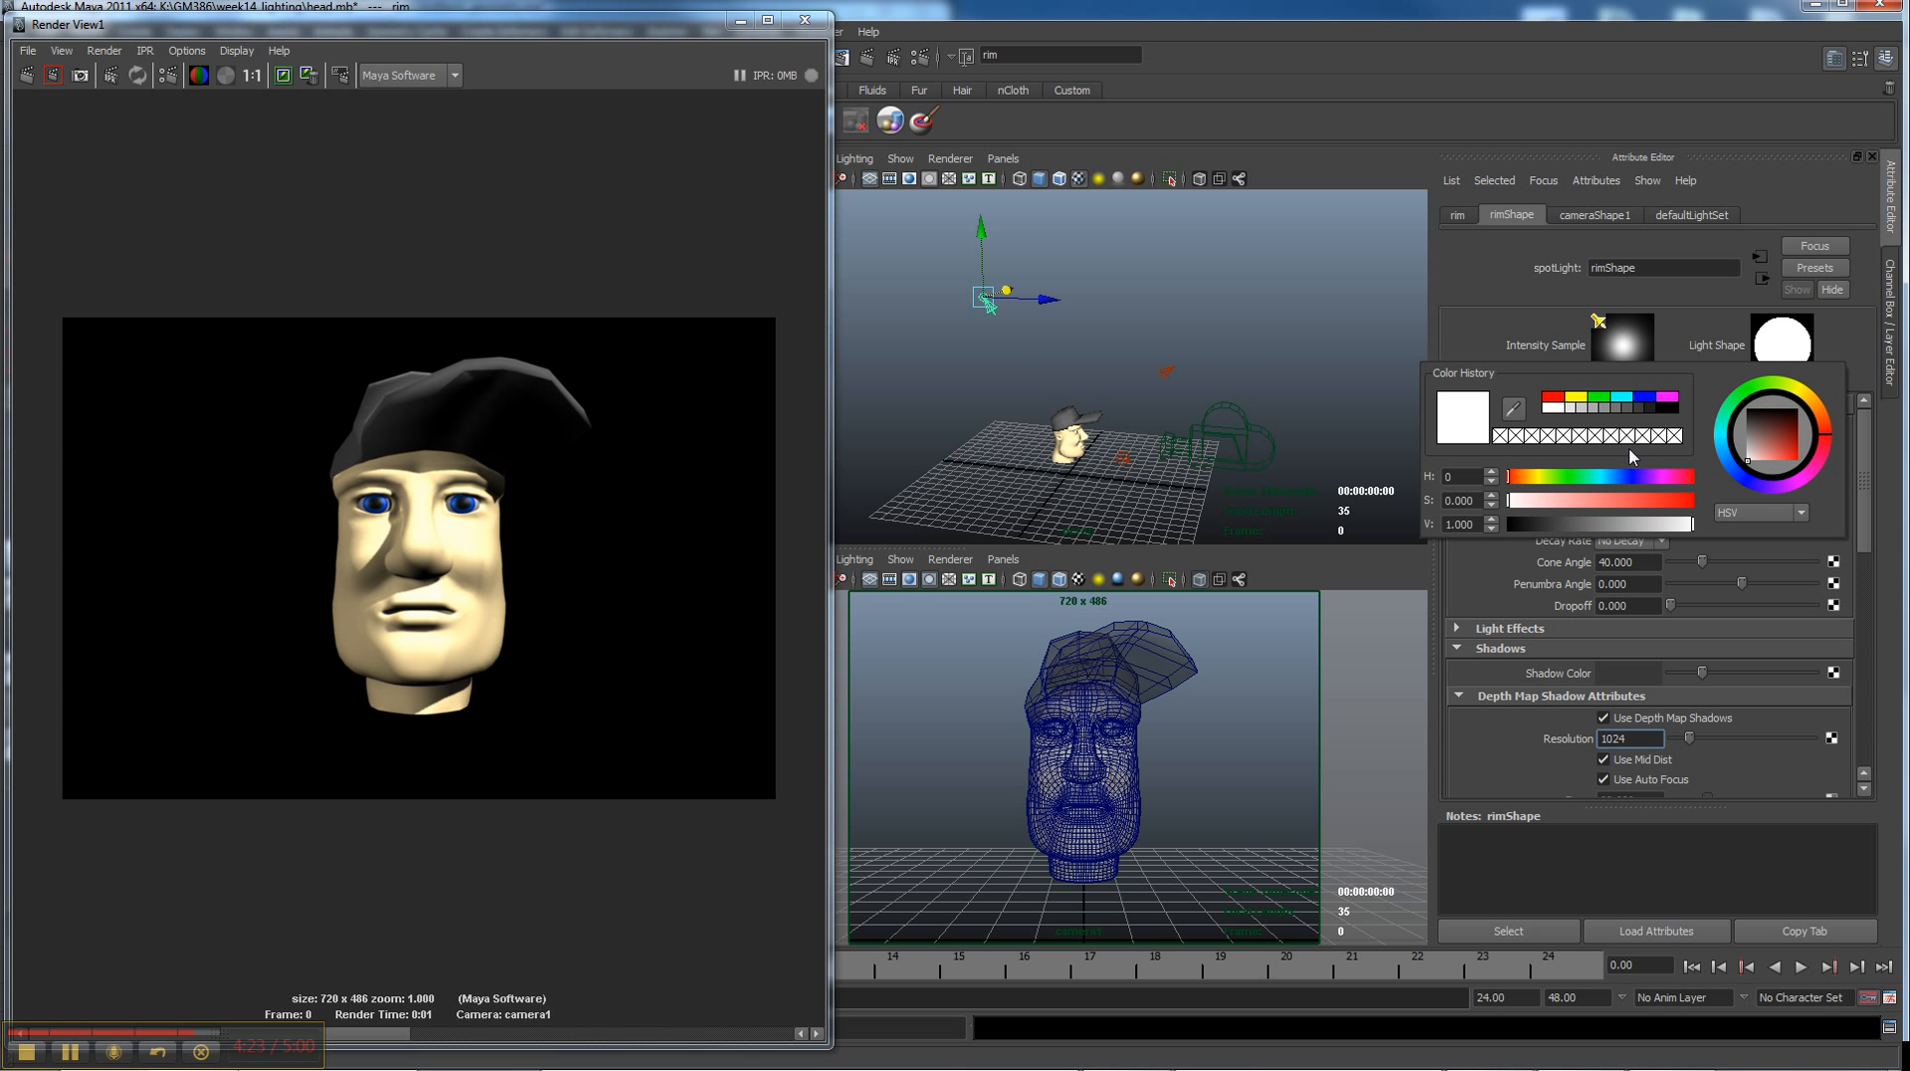
{"action": "left_click", "coordinate": [1520, 503]}
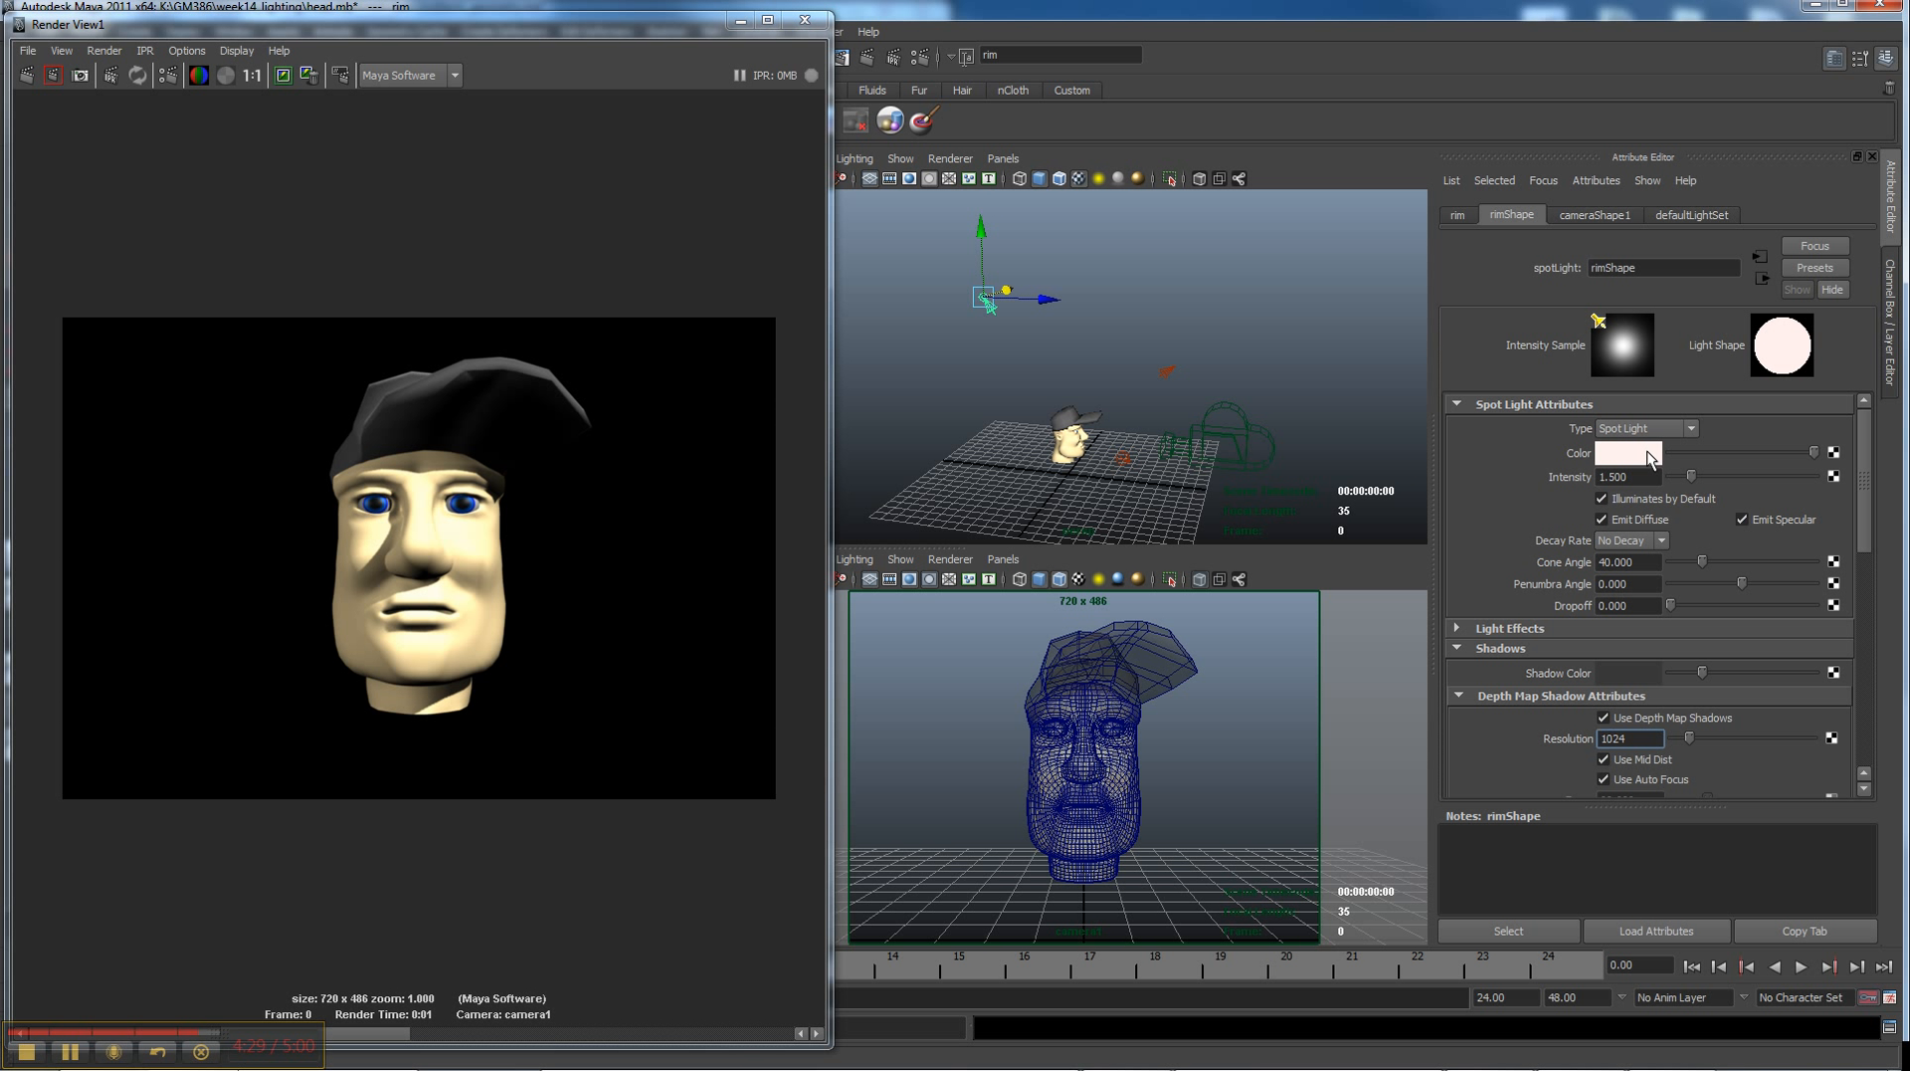
Tint the key light's color pale blue with hue 198 and saturation about 0.14
{"action": "left_click_drag", "start_coordinate": [1159, 357], "coordinate": [1180, 378]}
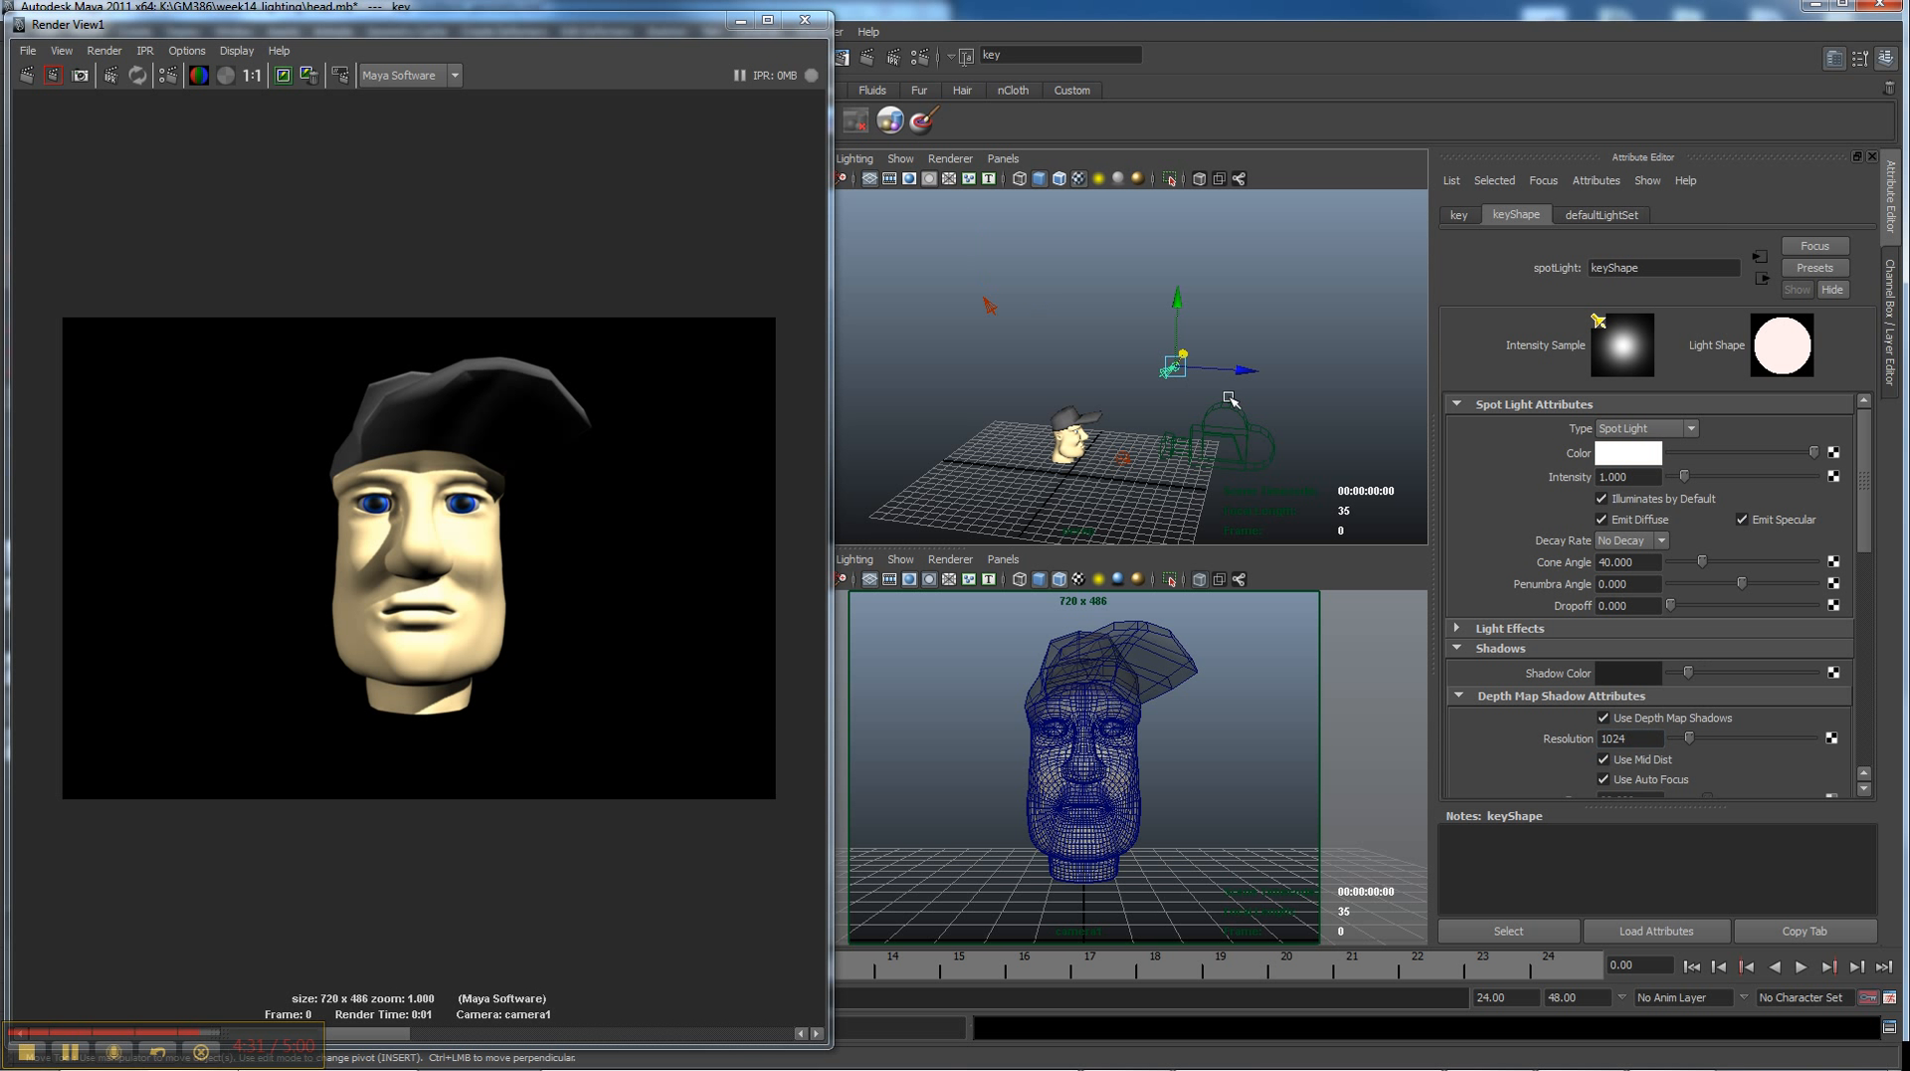
{"action": "left_click", "coordinate": [1648, 454]}
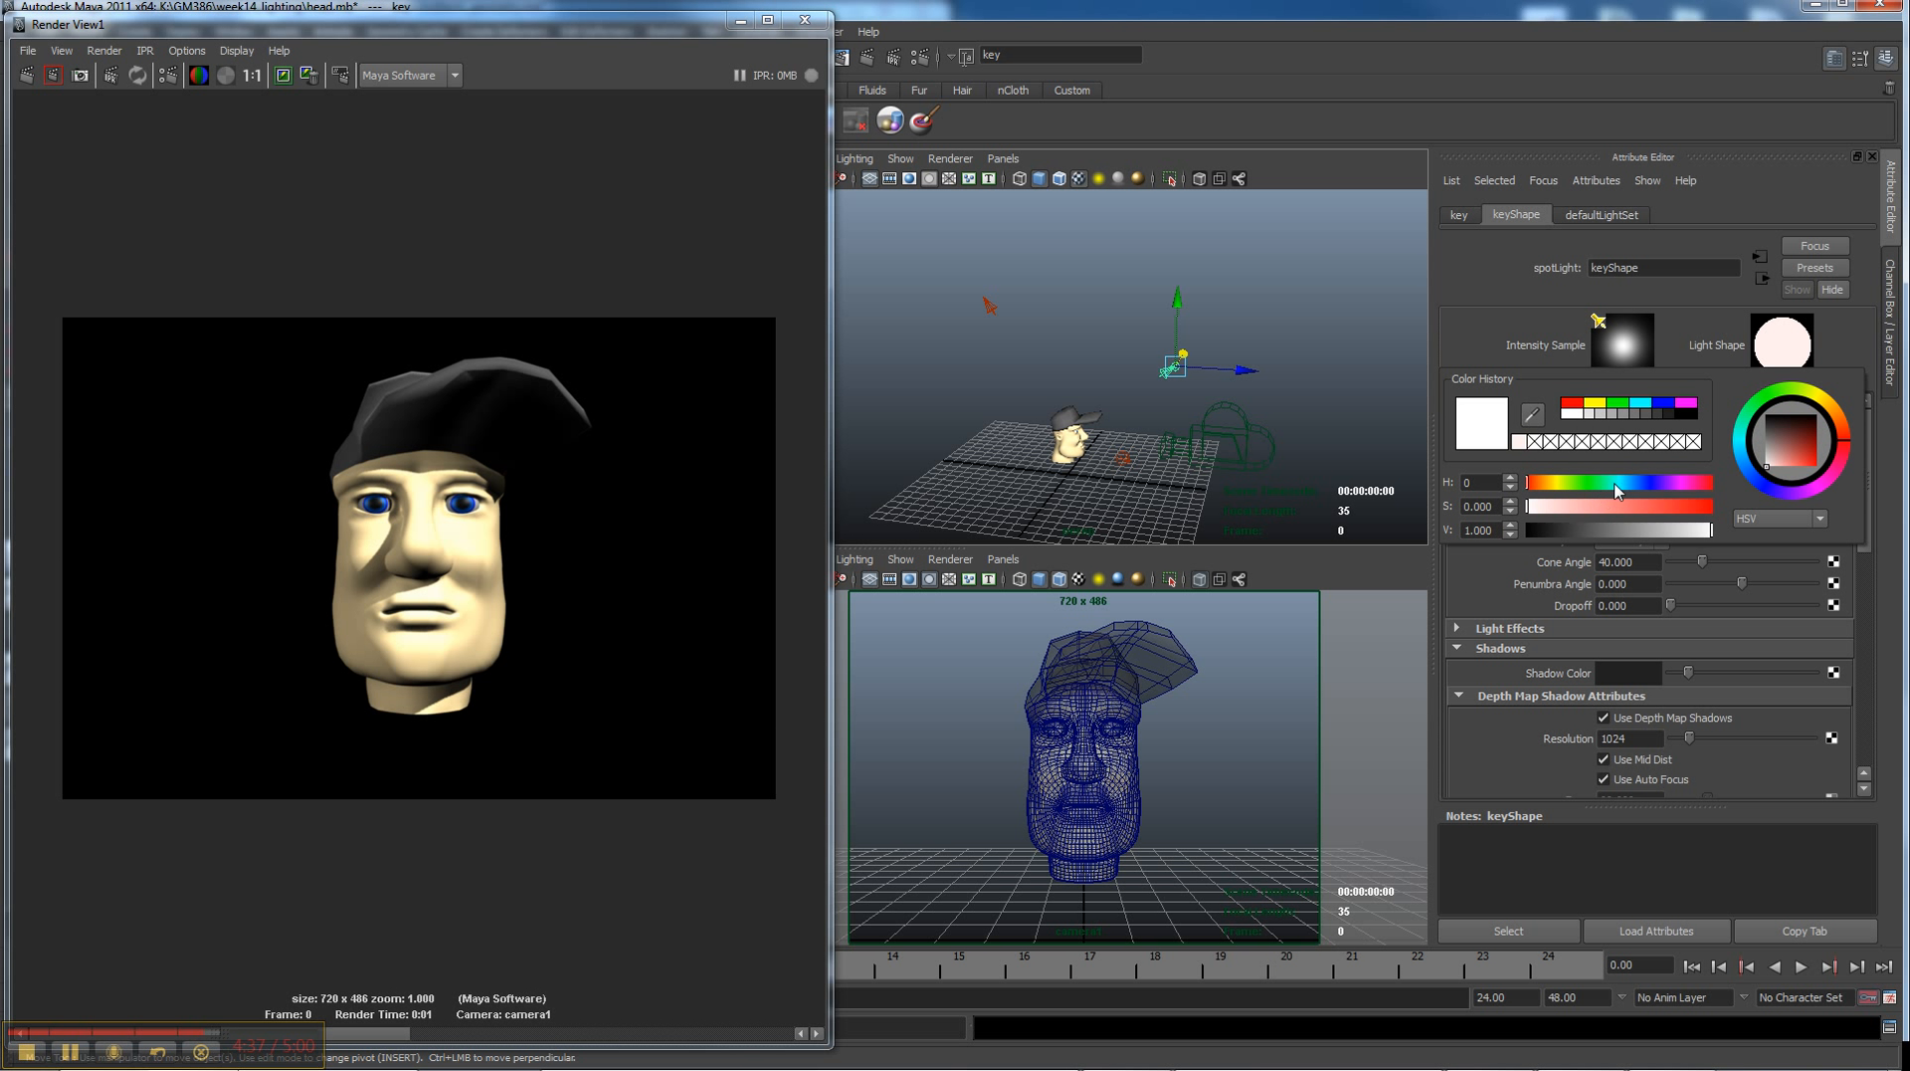
{"action": "left_click_drag", "start_coordinate": [1618, 489], "coordinate": [1629, 489]}
{"action": "left_click", "coordinate": [1554, 507]}
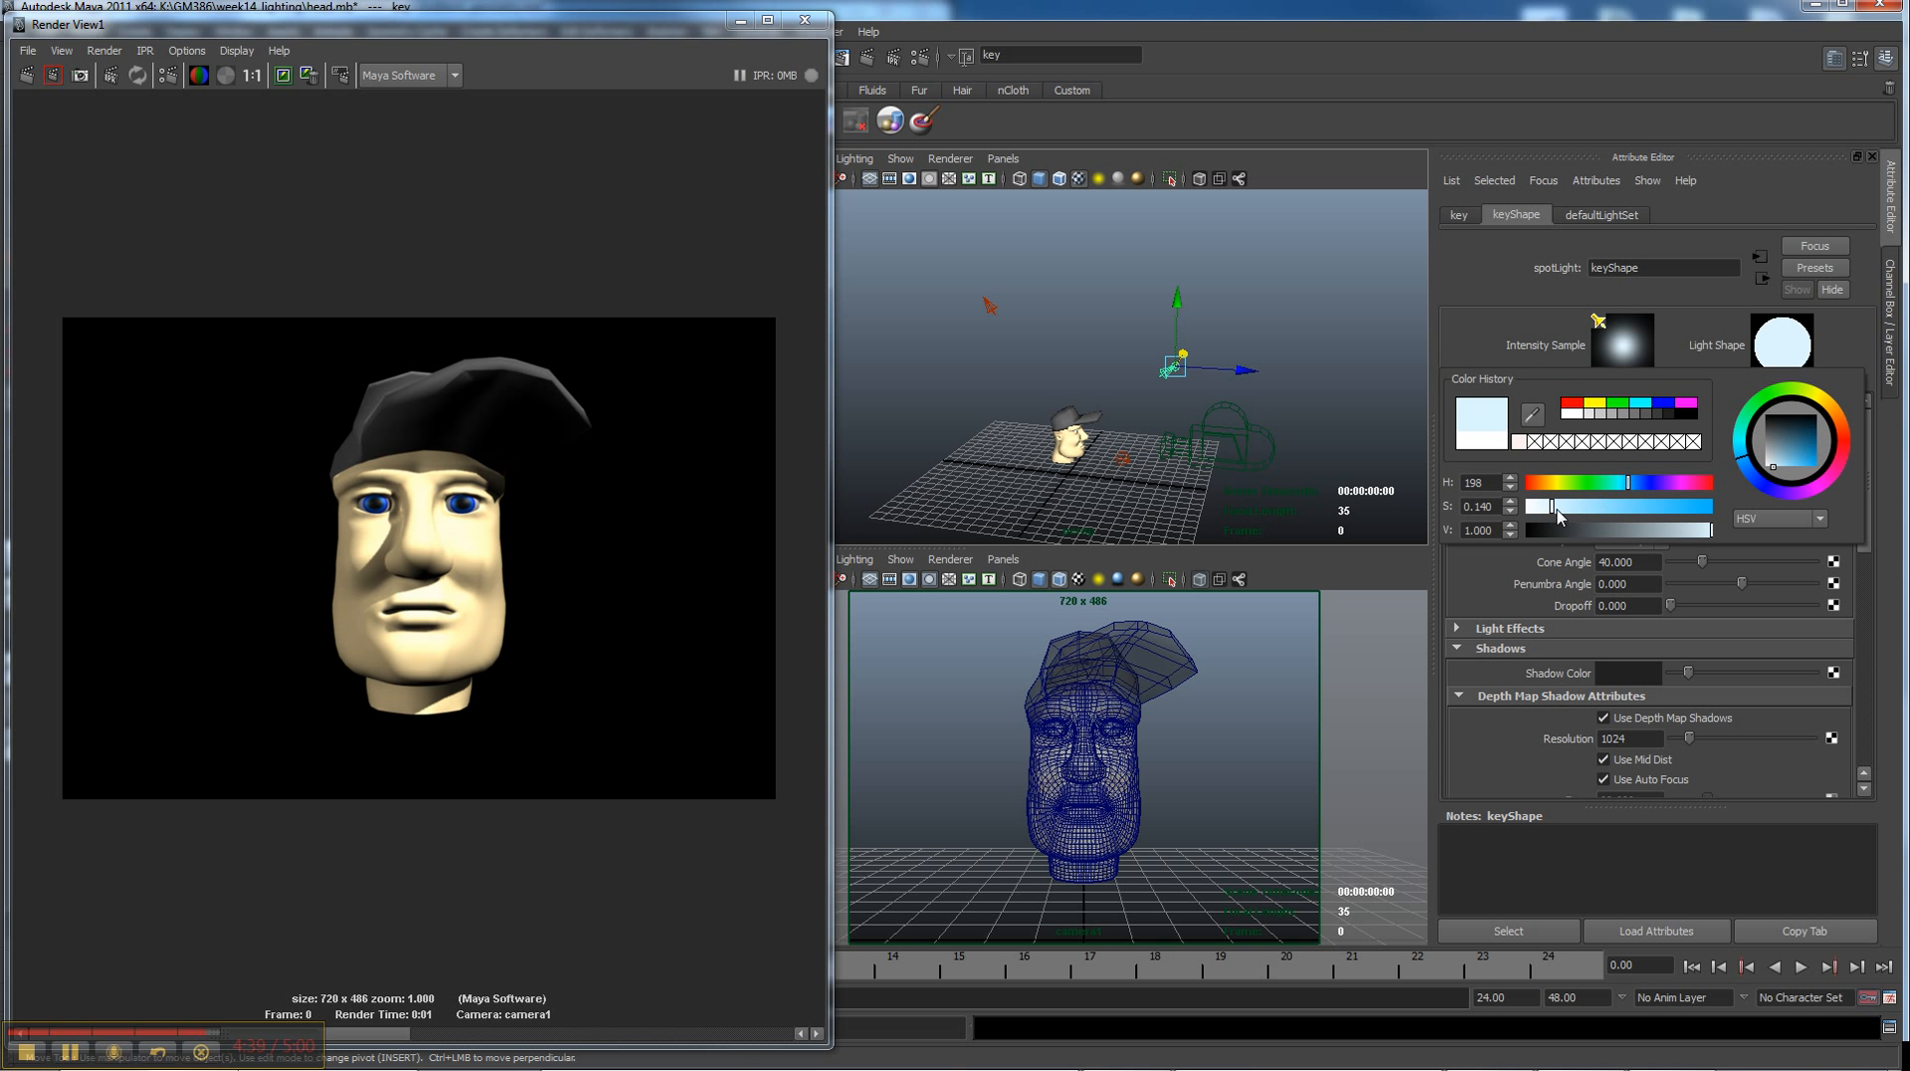
Tint the fill light's color a faint warm yellow with hue 51 and saturation about 0.034
{"action": "left_click", "coordinate": [1125, 459]}
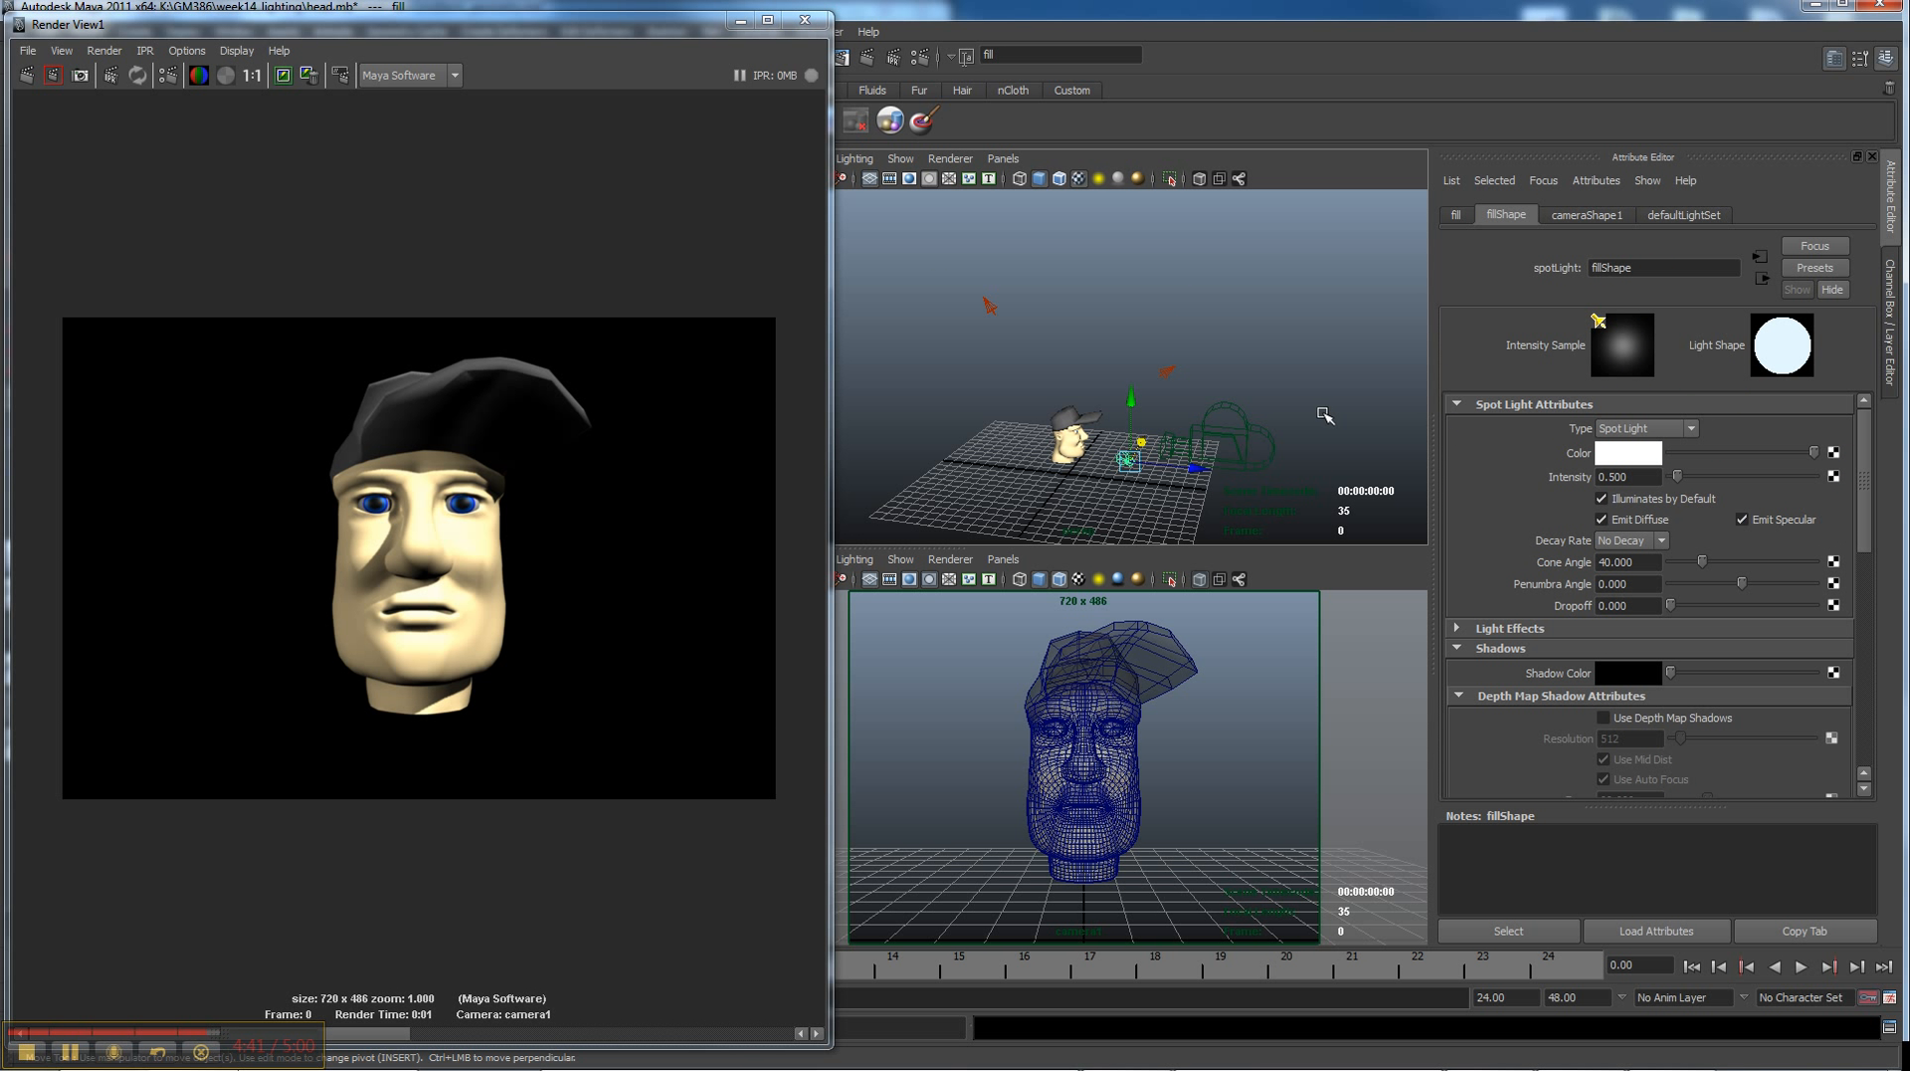
{"action": "left_click", "coordinate": [1612, 453]}
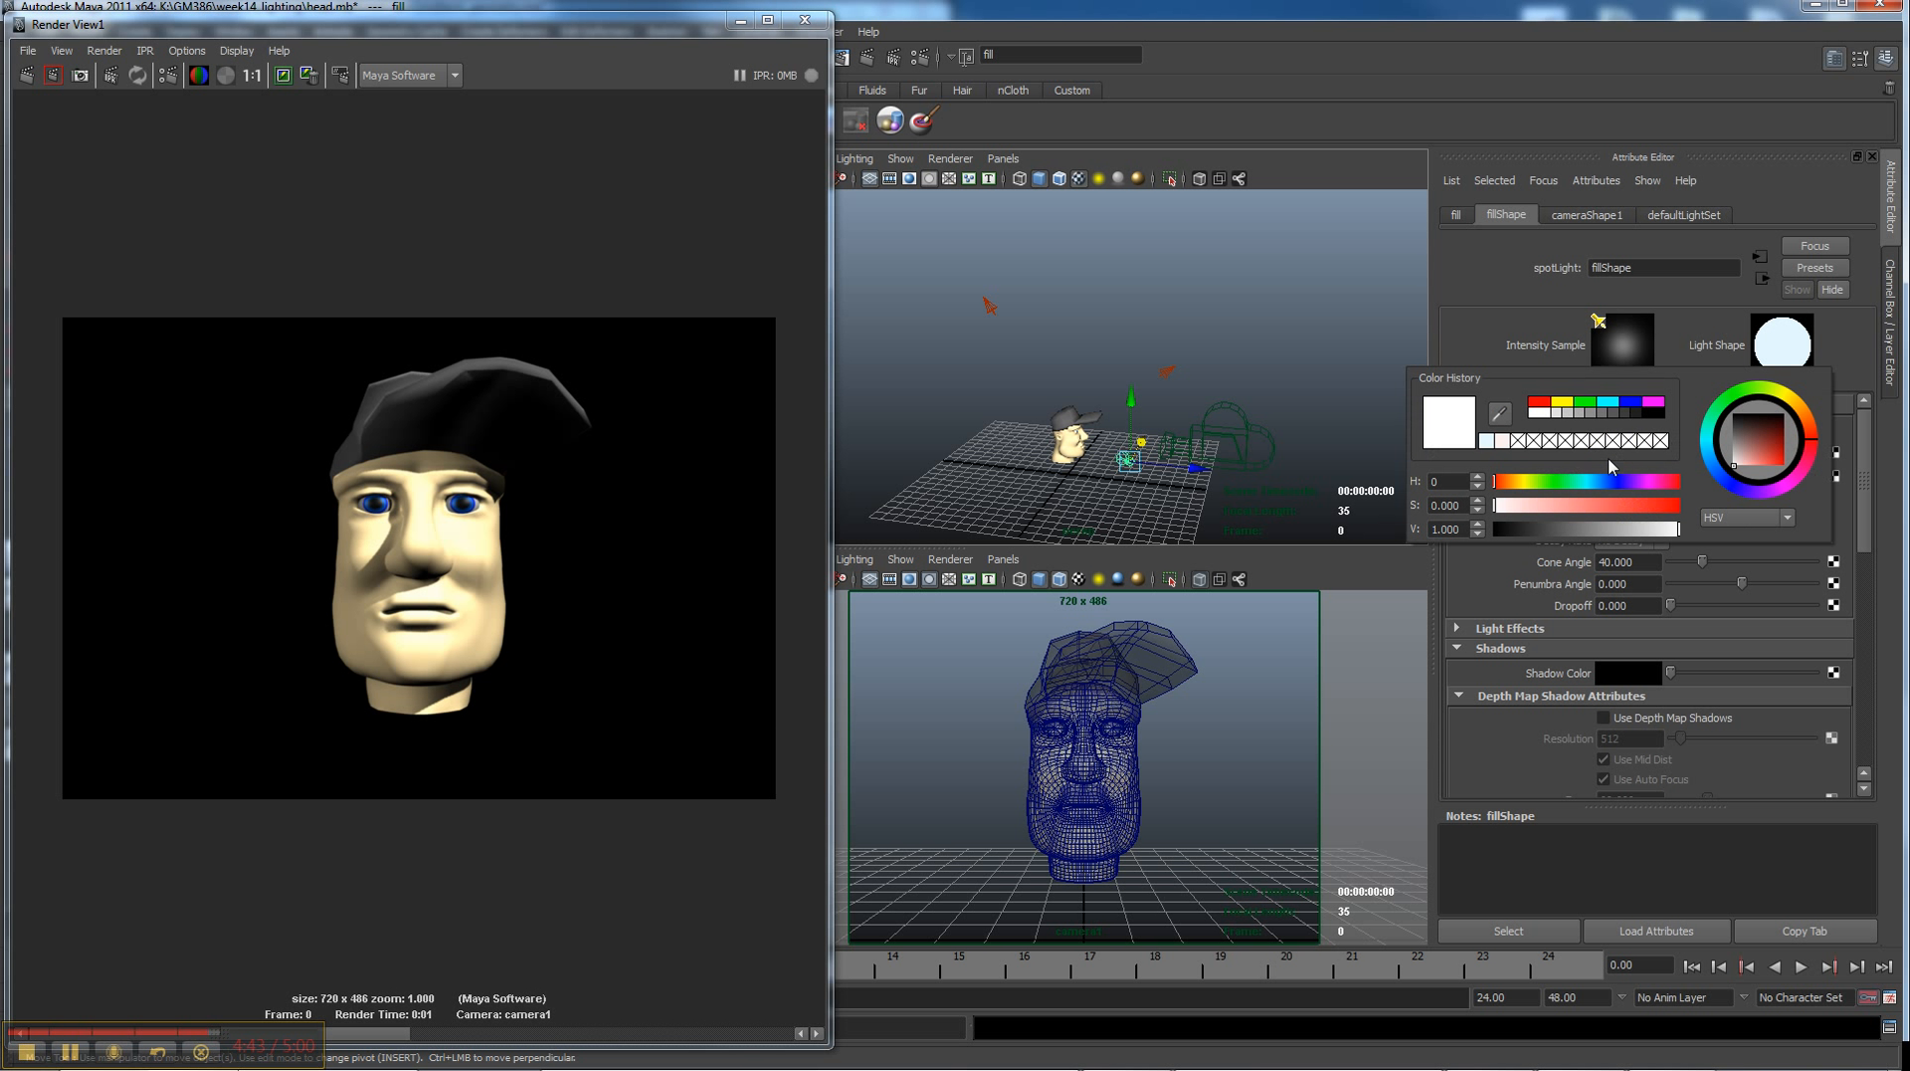
{"action": "left_click", "coordinate": [1520, 481]}
{"action": "left_click", "coordinate": [1500, 505]}
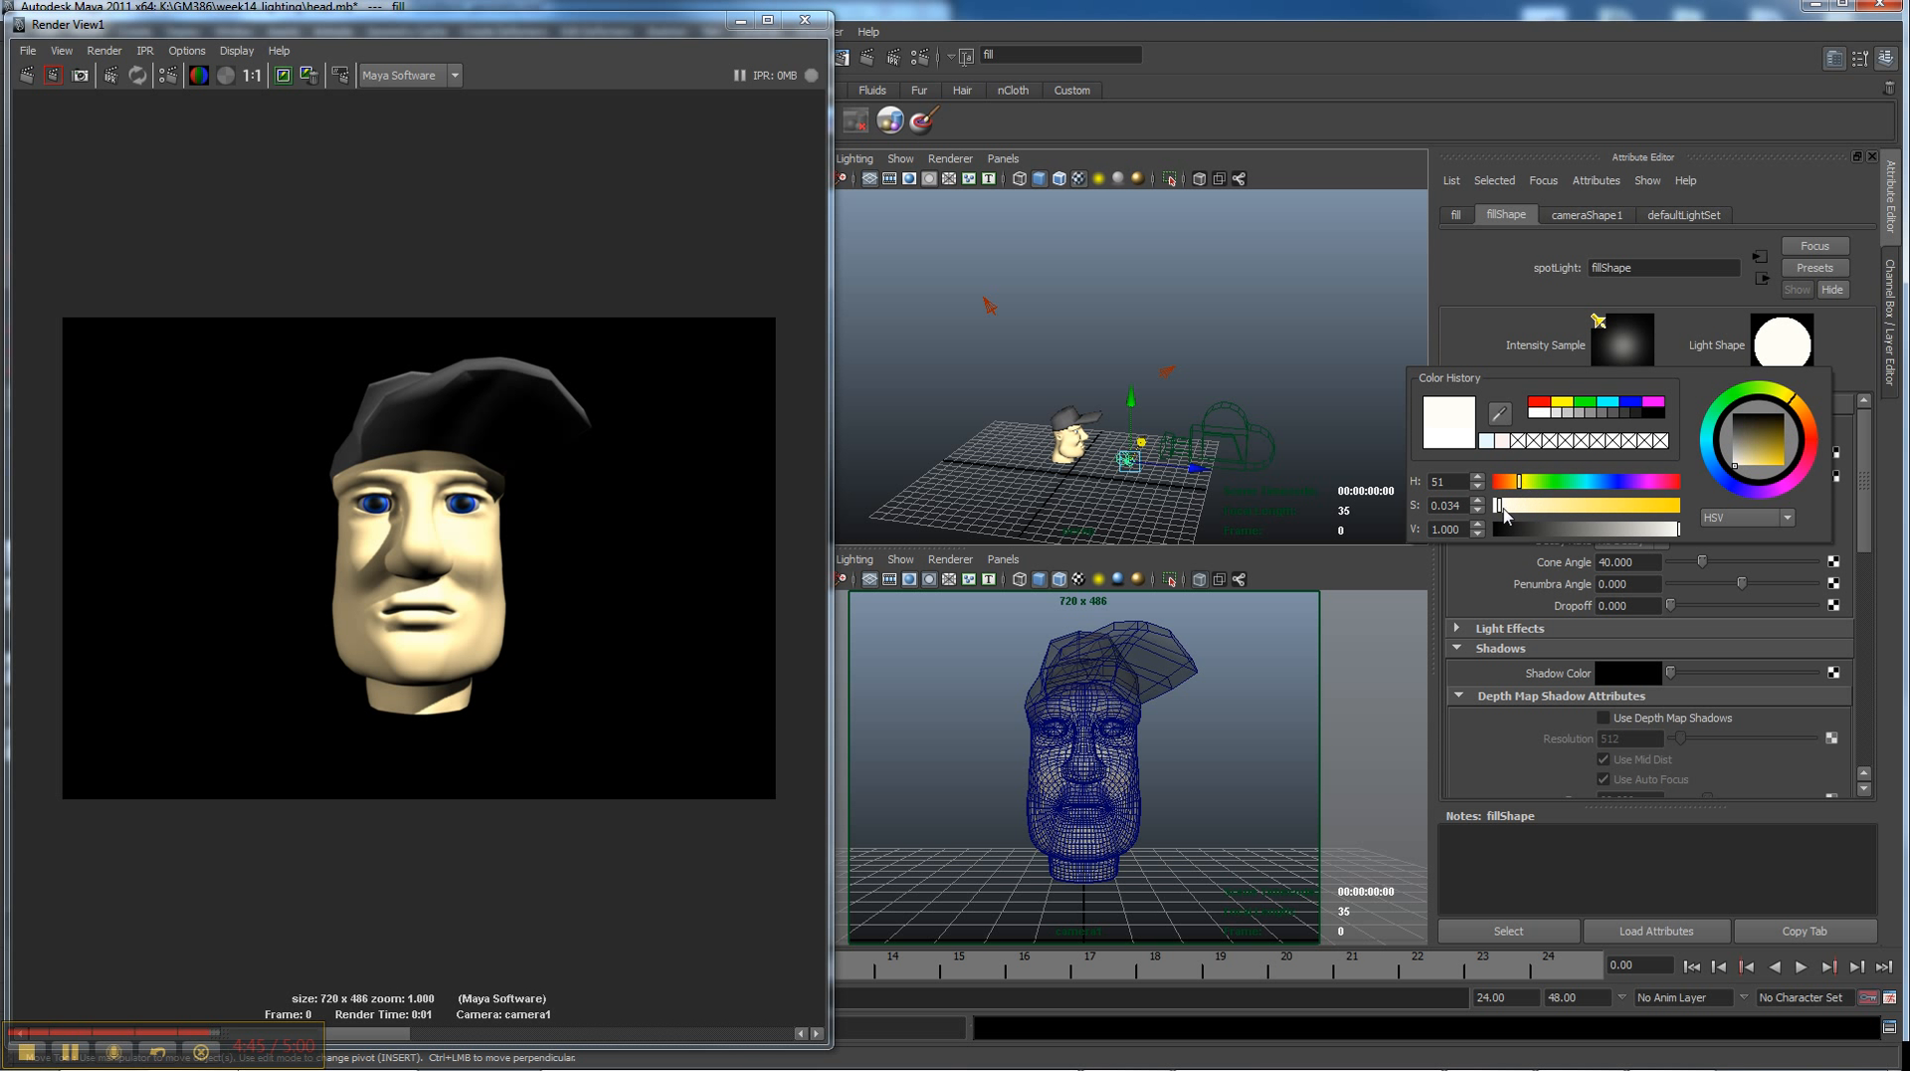
Keep the current render image, render the frame with the tinted lights, and compare the stored renders
{"action": "left_click", "coordinate": [285, 76]}
{"action": "left_click", "coordinate": [27, 75]}
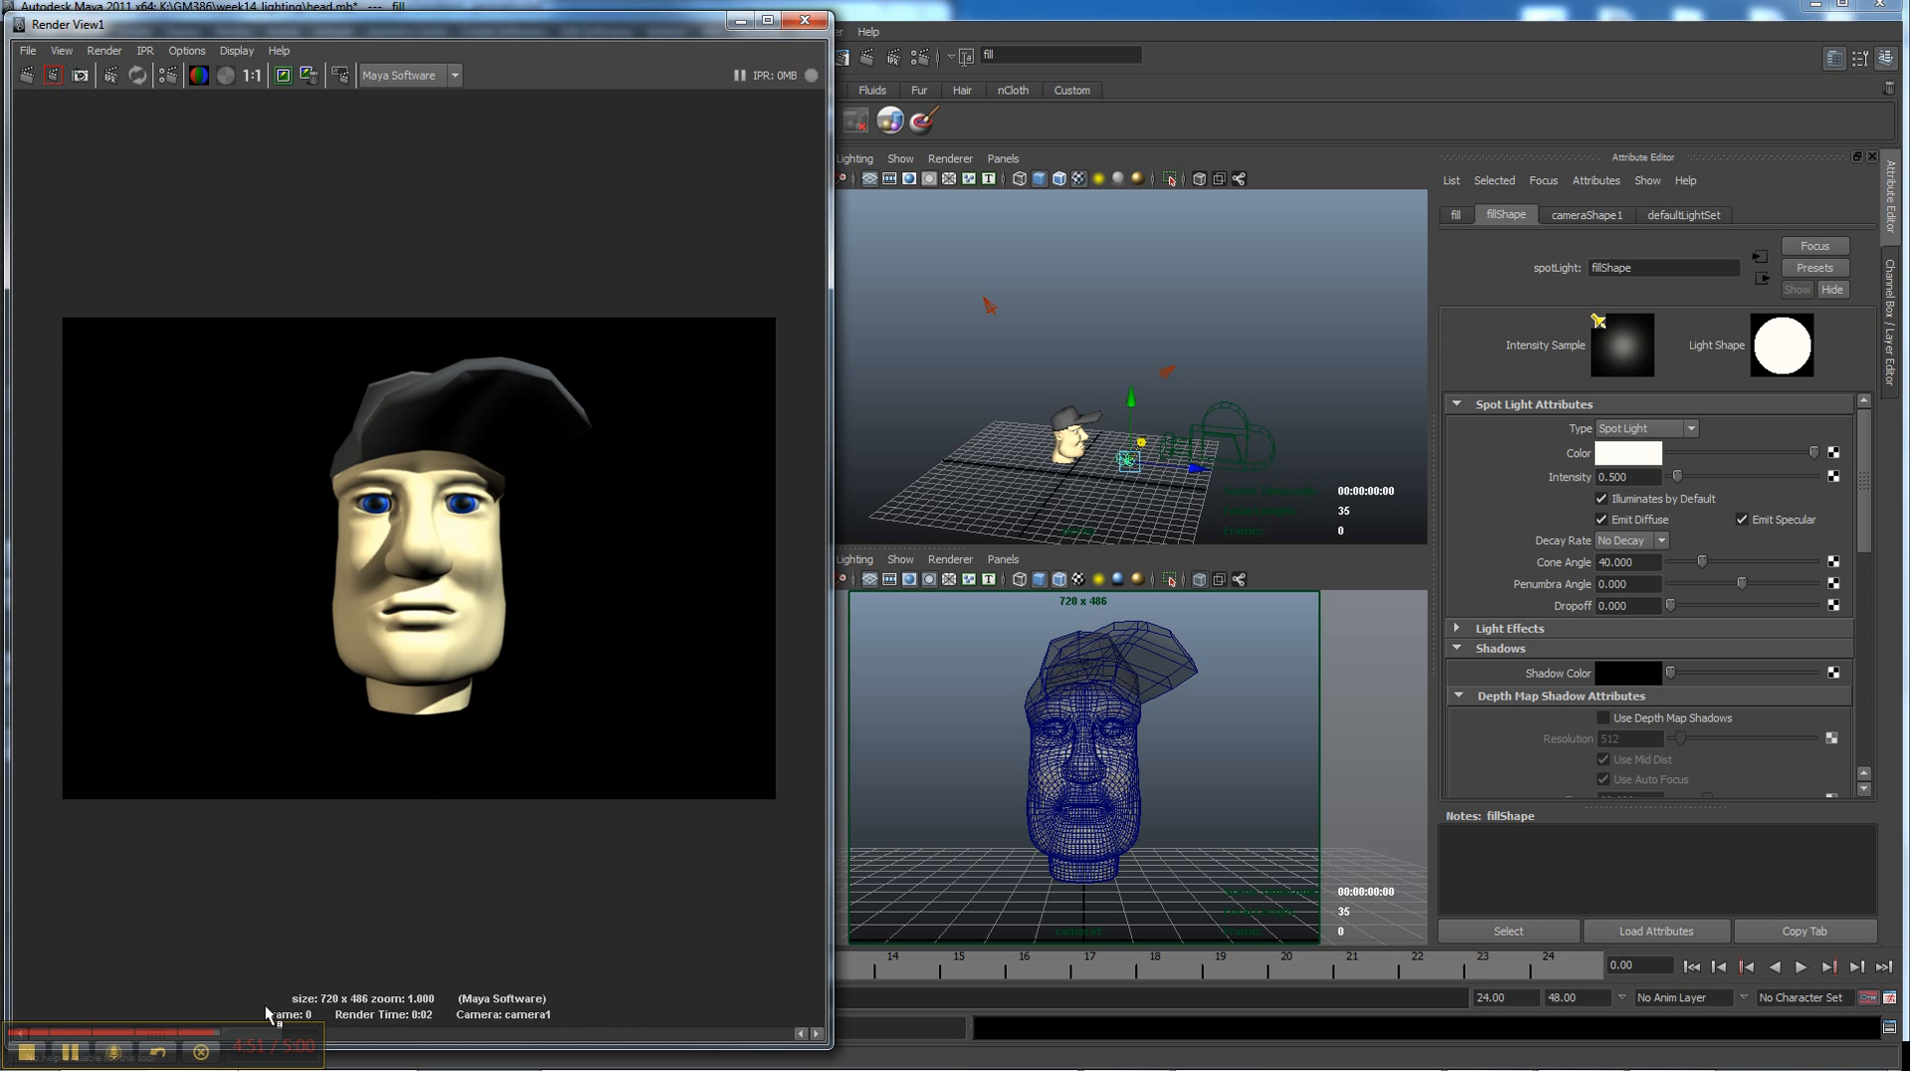
{"action": "mouse_move", "coordinate": [515, 15]}
{"action": "left_mouse_down"}
{"action": "mouse_move", "coordinate": [511, 99]}
{"action": "mouse_move", "coordinate": [512, 48]}
{"action": "left_mouse_up"}
{"action": "left_click", "coordinate": [314, 953]}
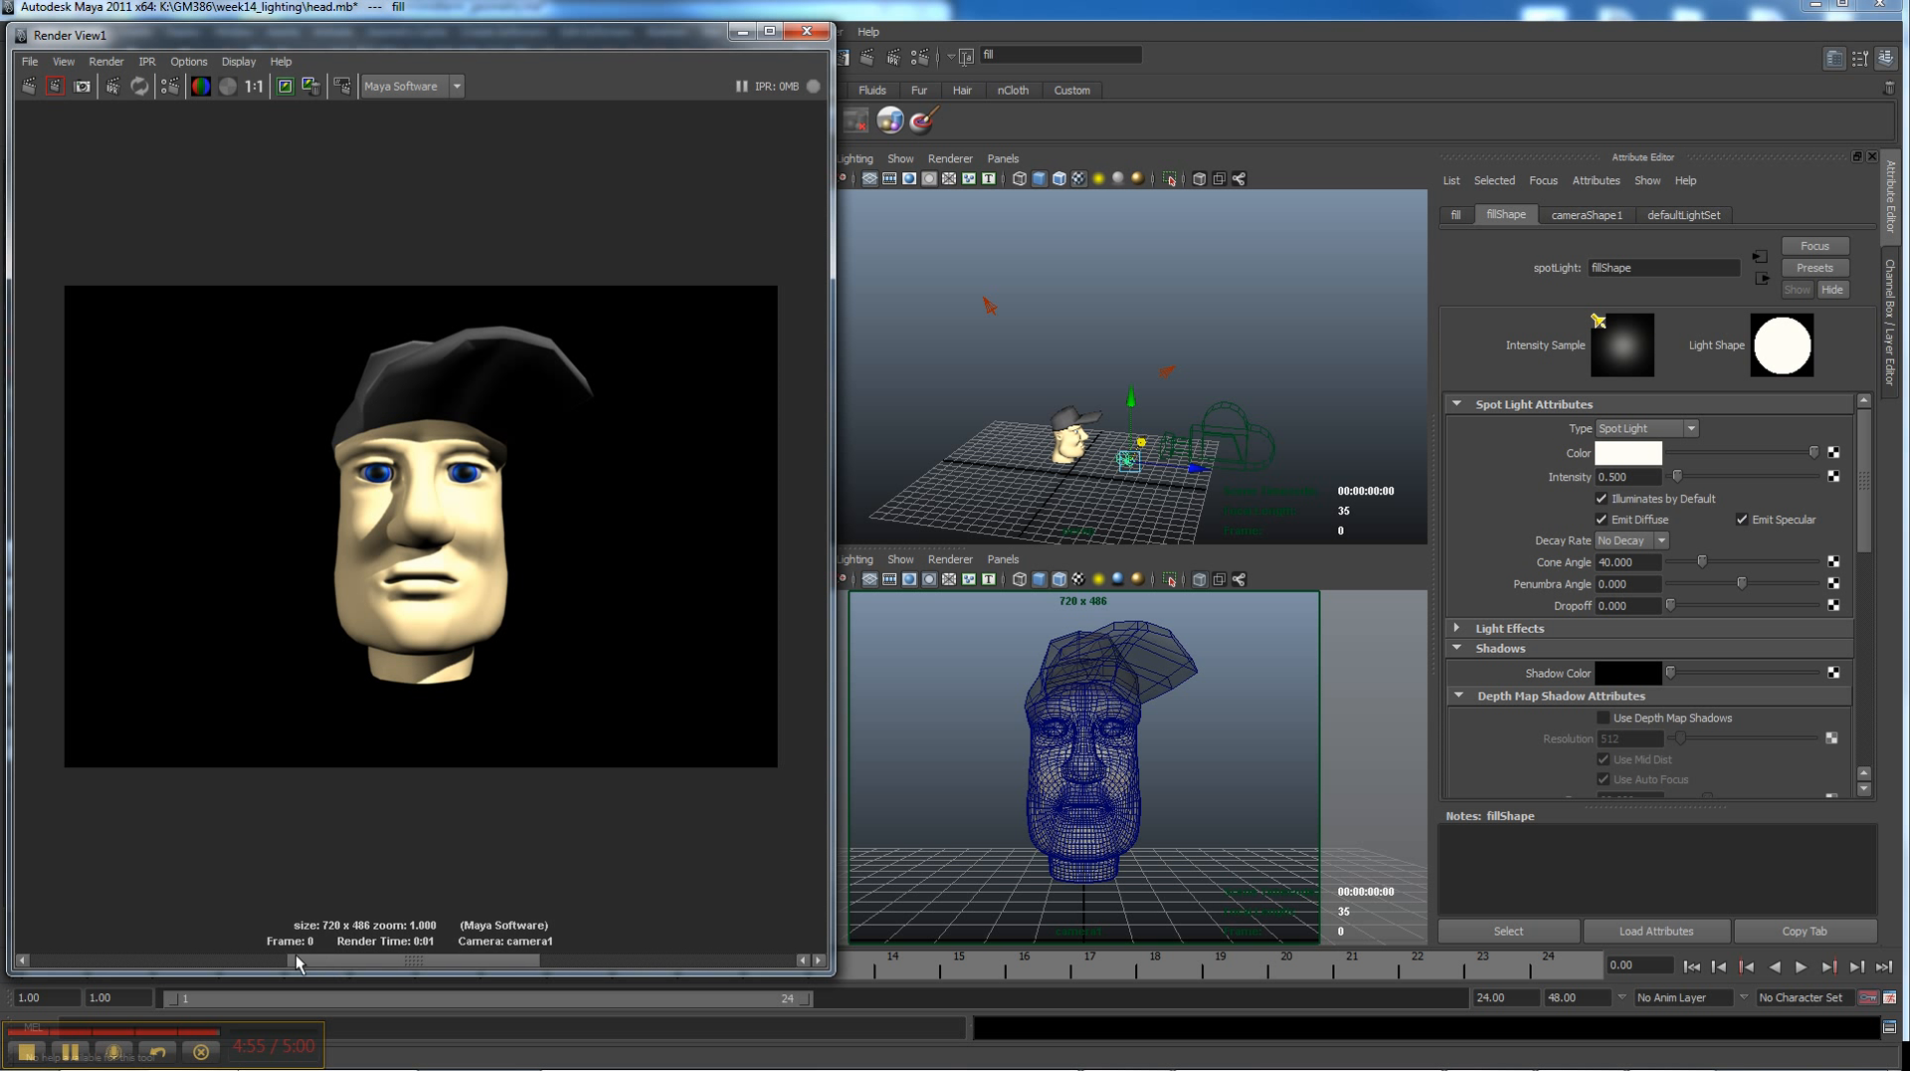
{"action": "left_click_drag", "start_coordinate": [296, 953], "coordinate": [60, 963]}
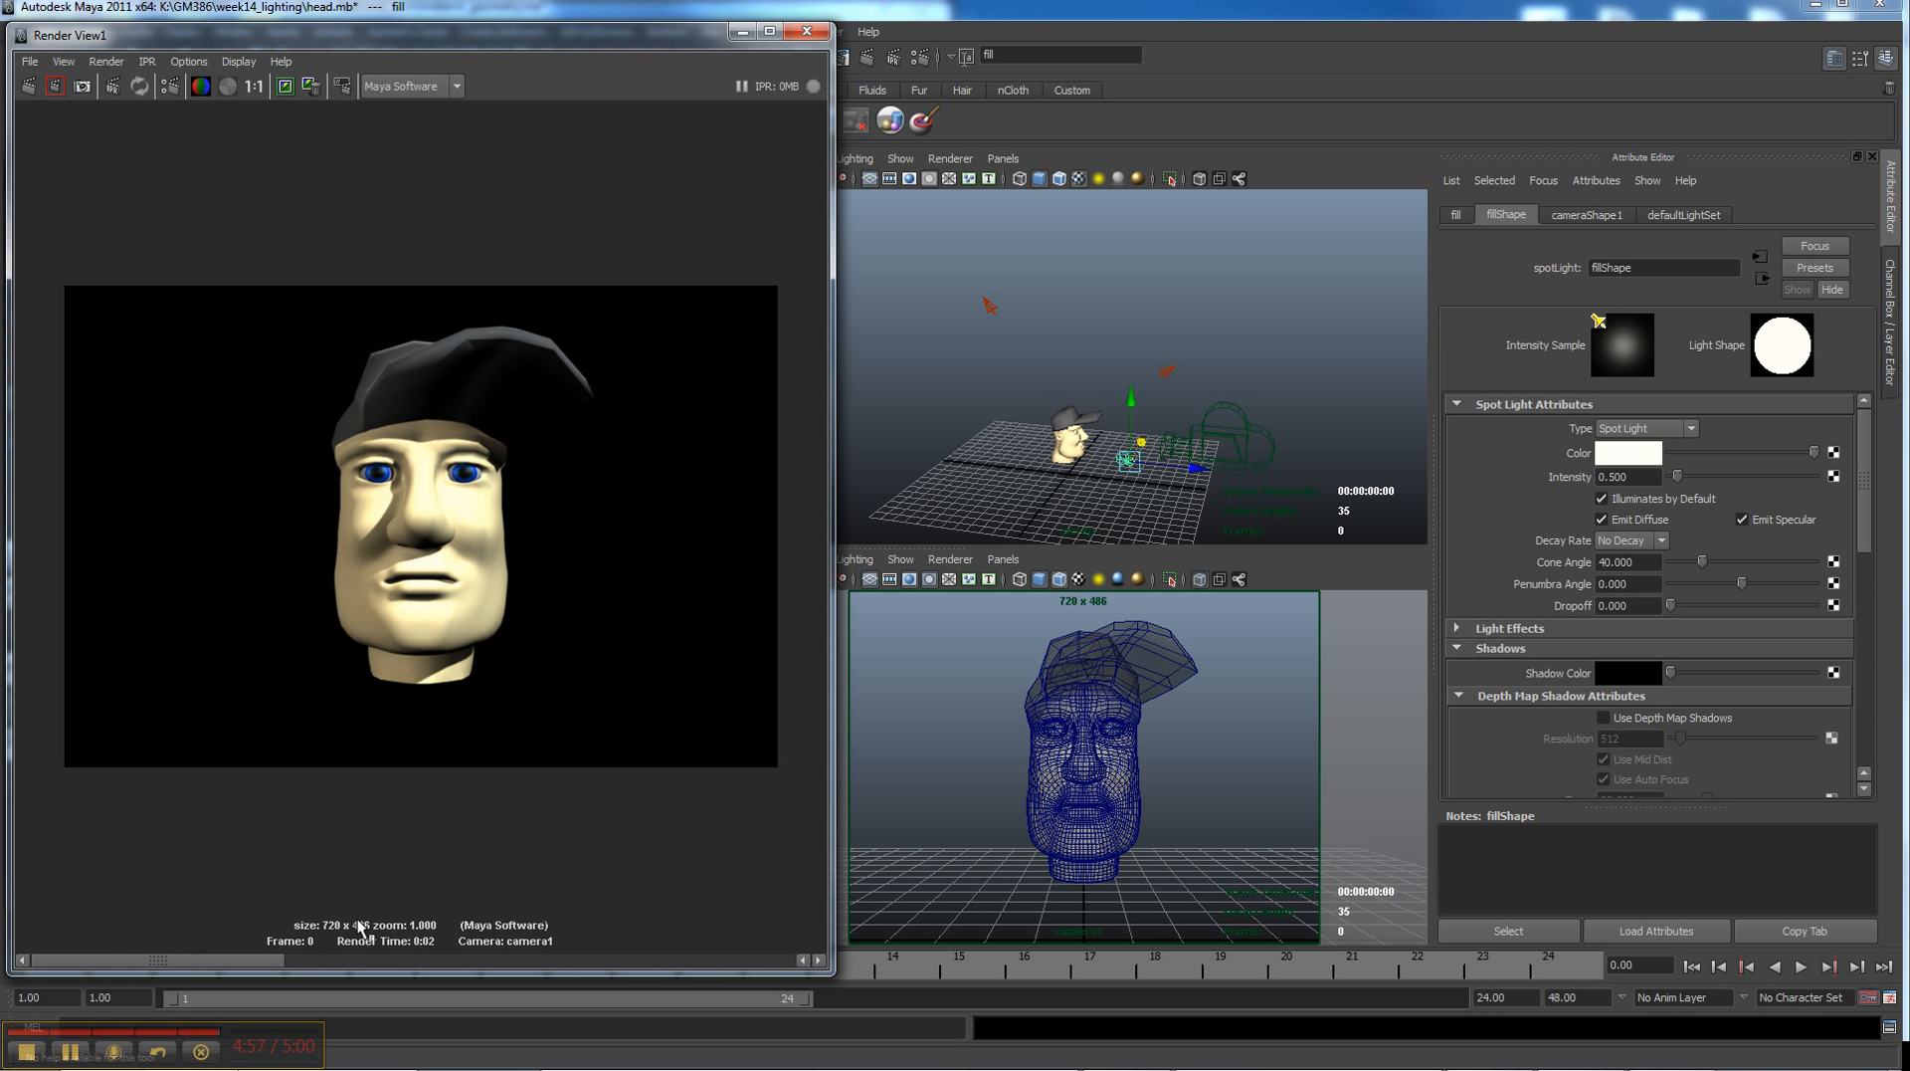